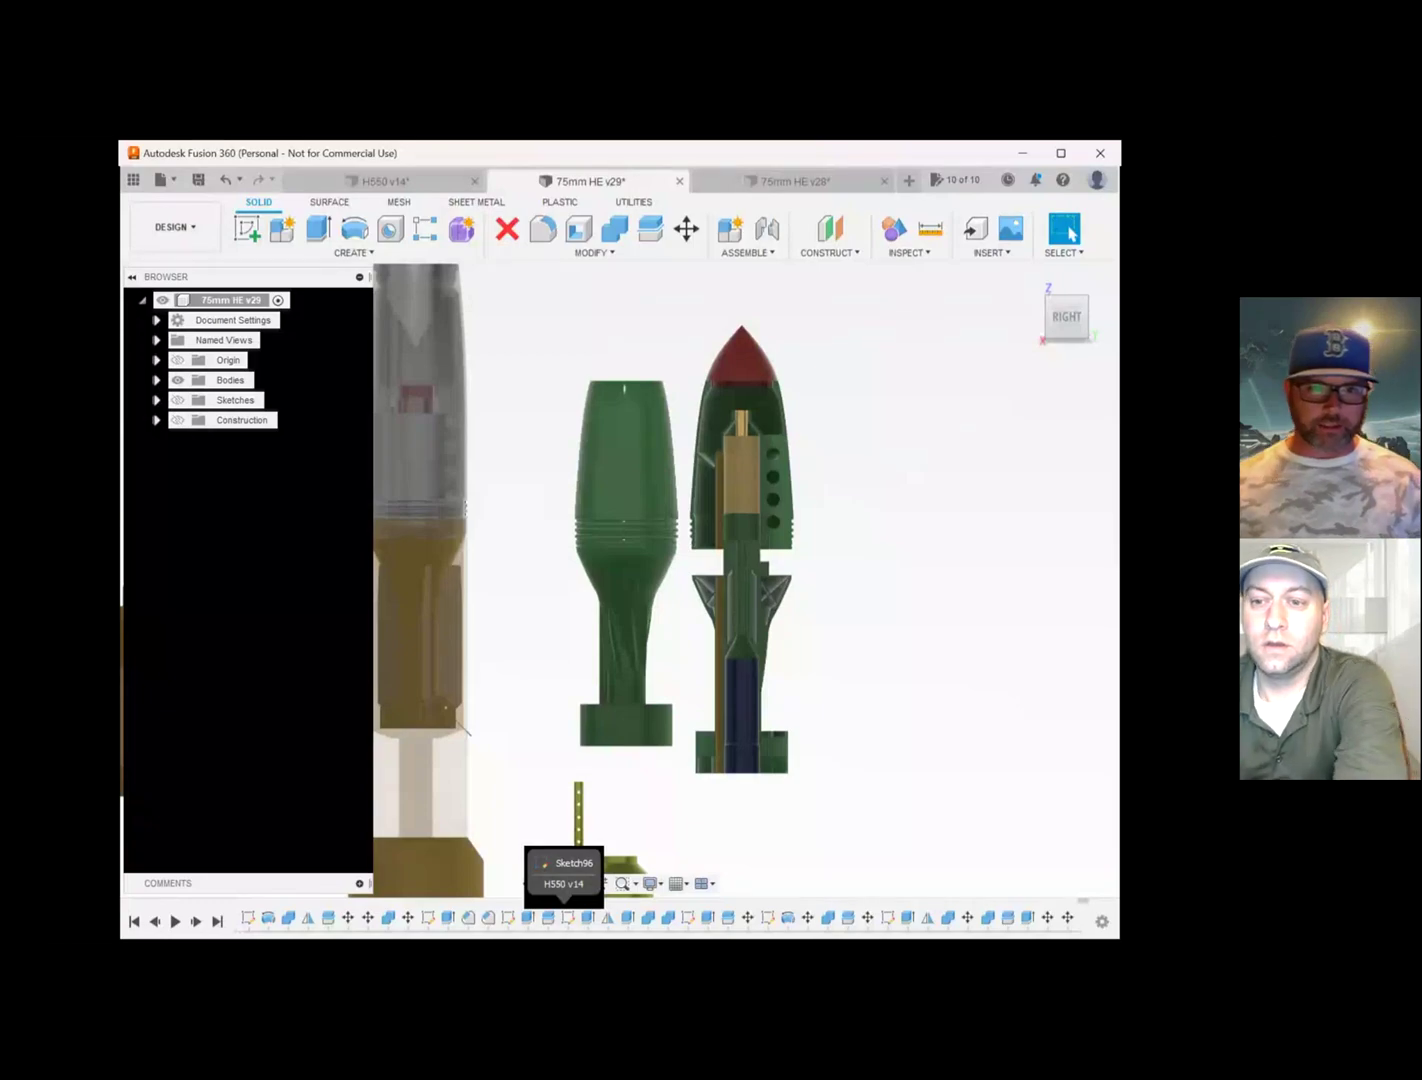
- Examine the sectioned green assembly in the side view, from its finned tail up to the red nose
{"action": "middle_click_drag", "start_coordinate": [742, 520], "coordinate": [656, 458]}
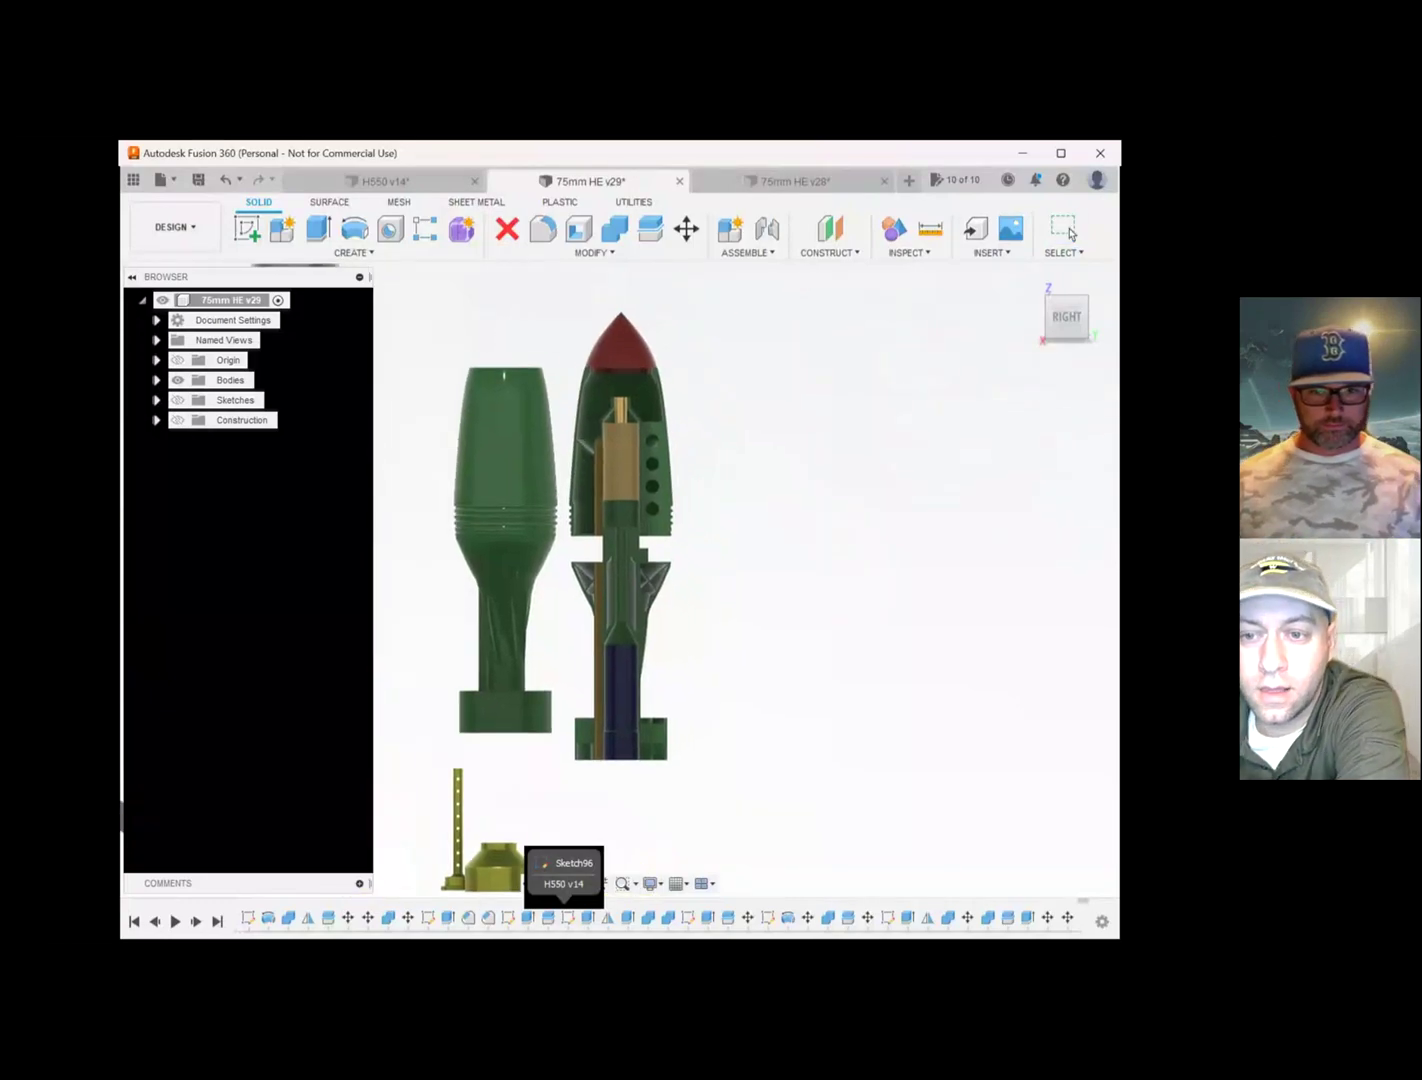
{"action": "scroll", "coordinate": [684, 586], "scroll_direction": "down", "scroll_amount": 1}
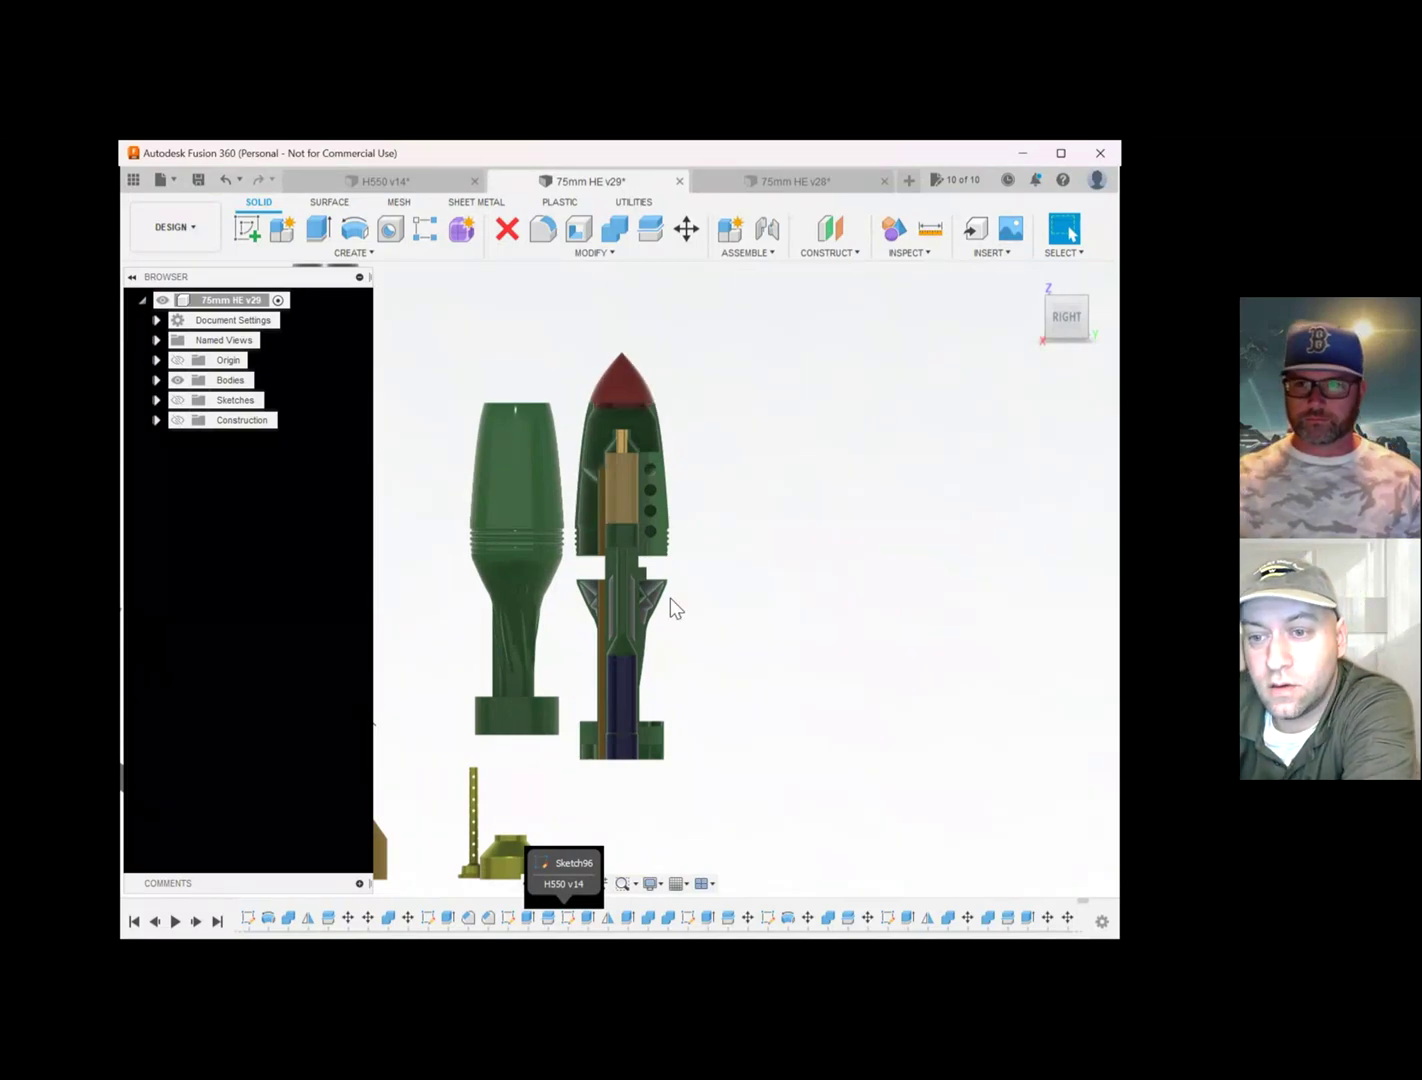
{"action": "scroll", "coordinate": [670, 598], "scroll_direction": "up", "scroll_amount": 5}
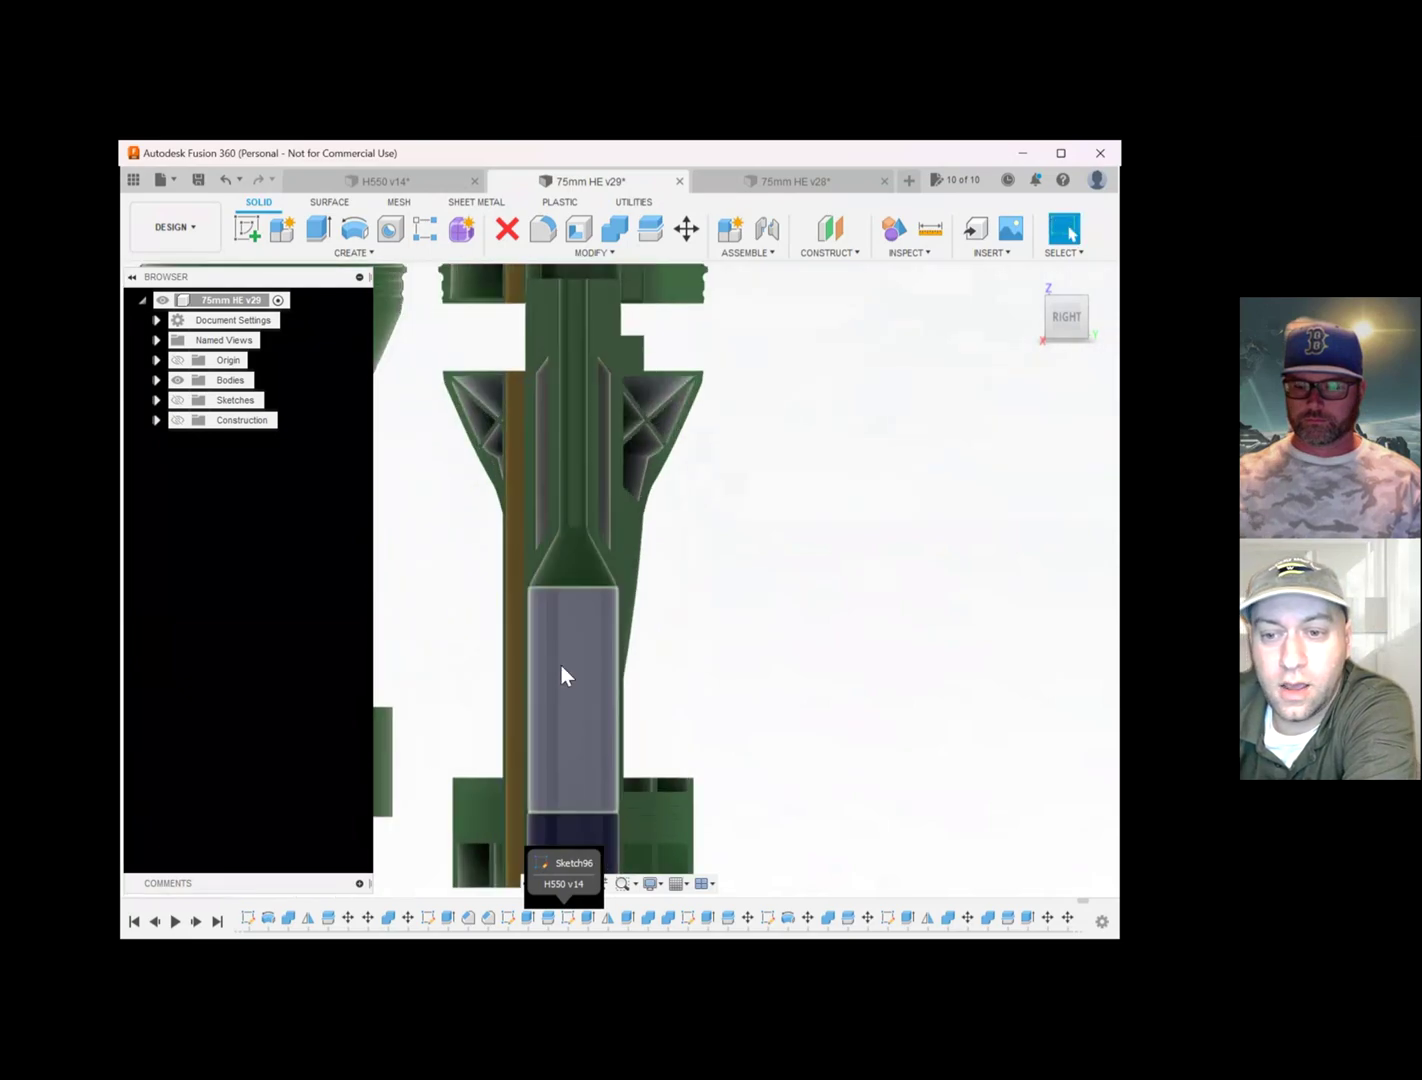
{"action": "middle_click_drag", "start_coordinate": [561, 676], "coordinate": [556, 566]}
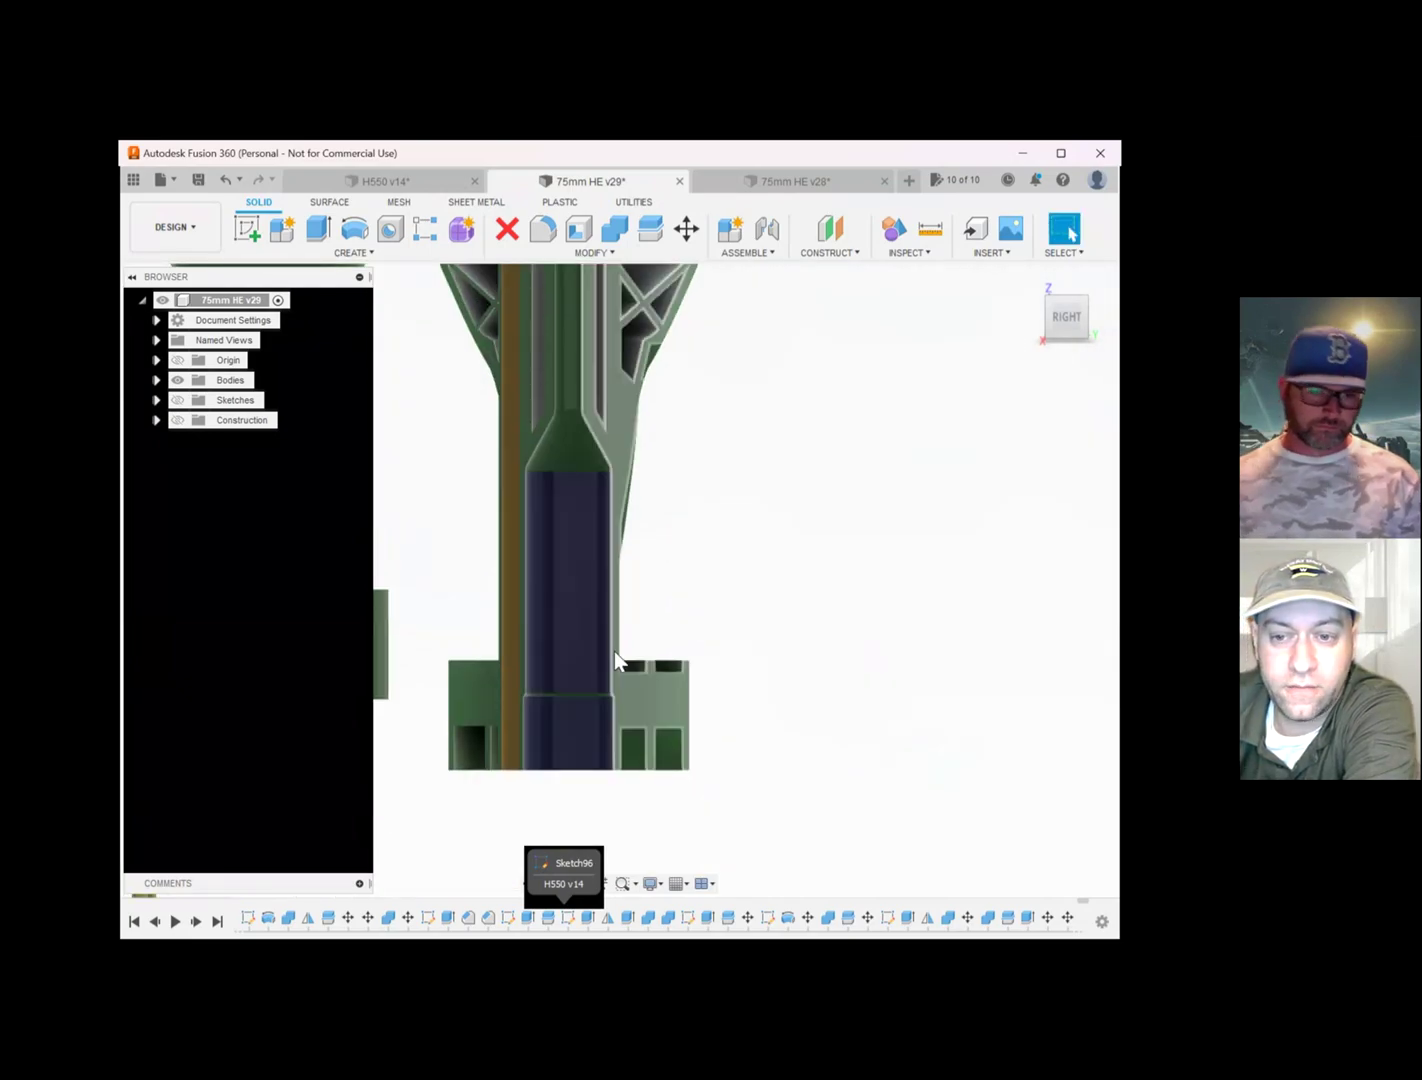
{"action": "middle_click_drag", "start_coordinate": [540, 609], "coordinate": [540, 720]}
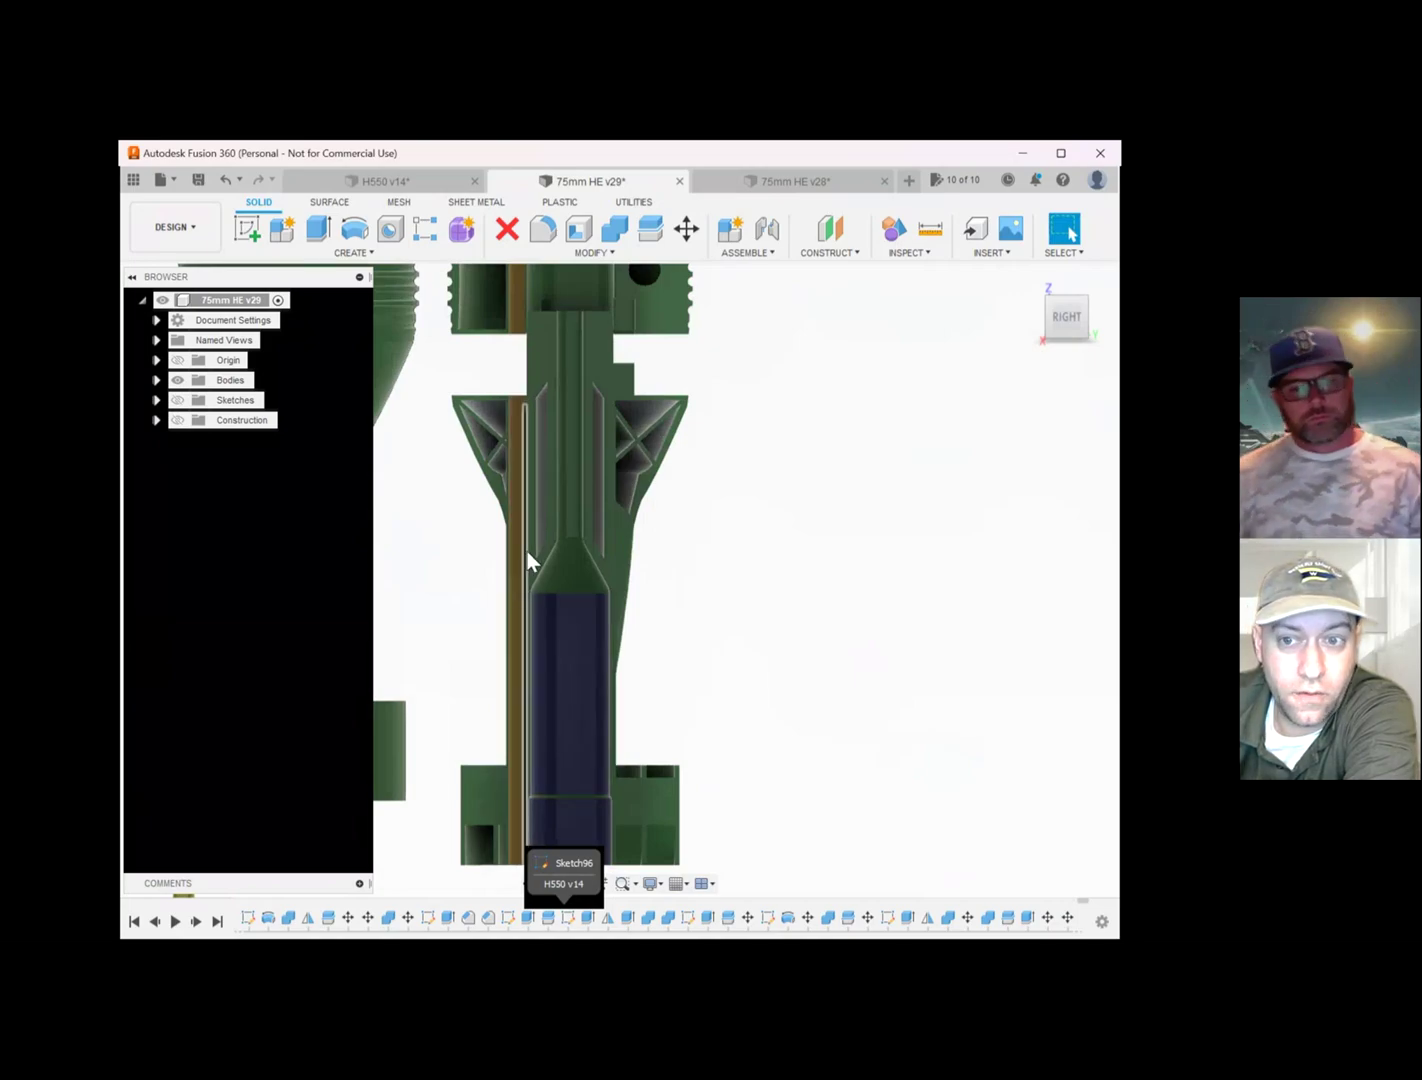
{"action": "middle_click_drag", "start_coordinate": [527, 551], "coordinate": [527, 711]}
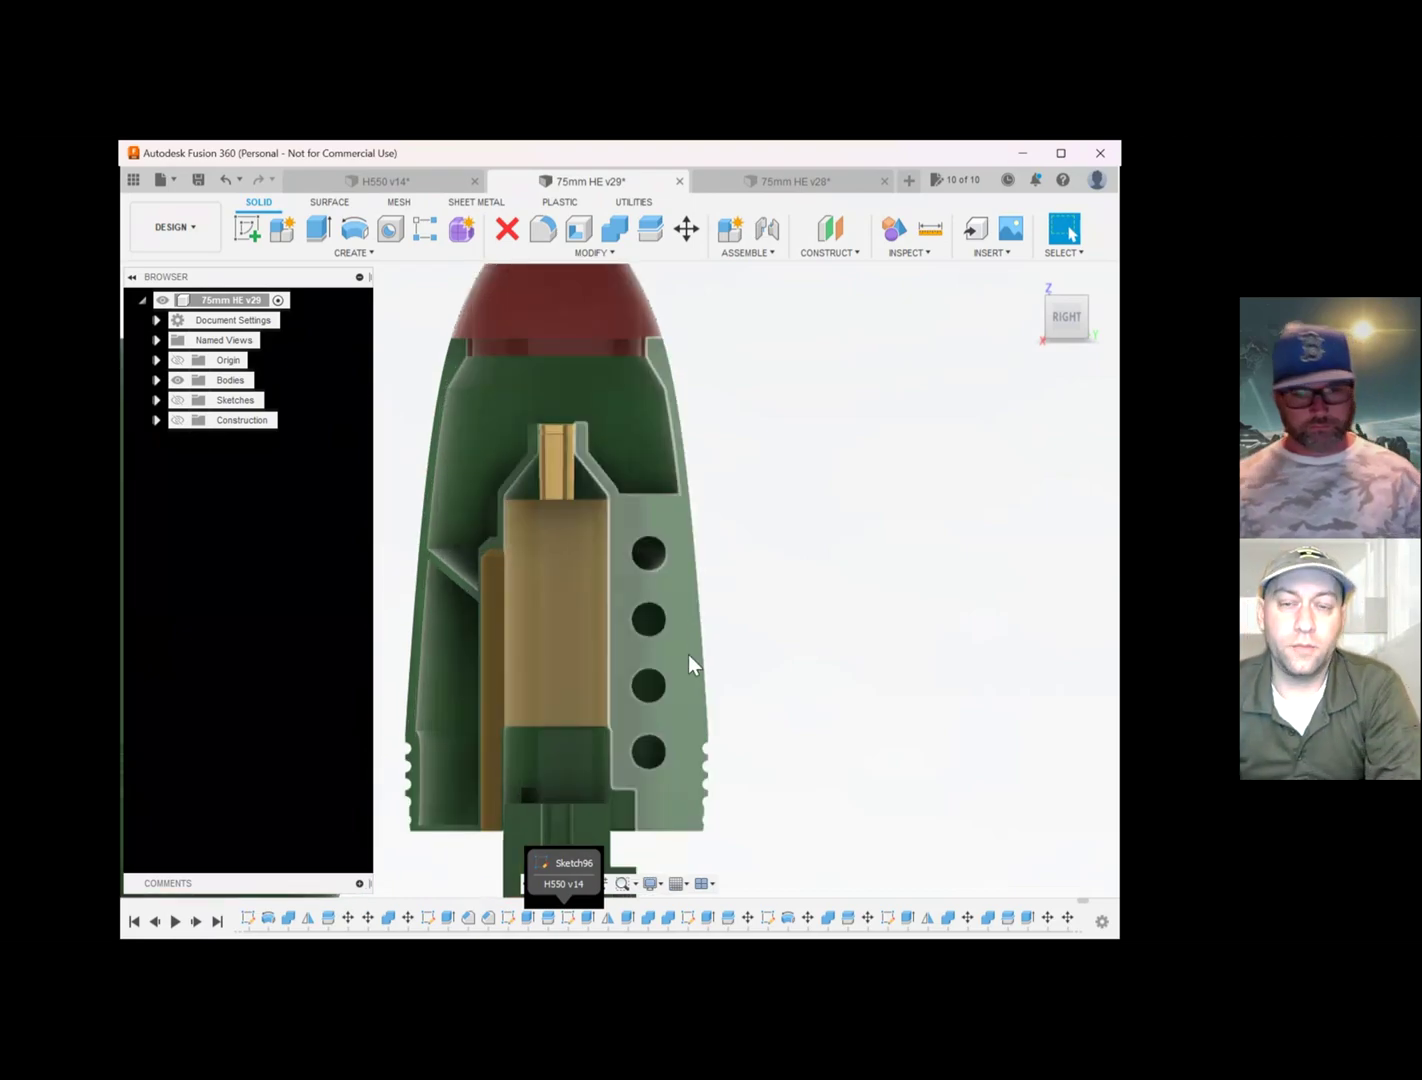
{"action": "scroll", "coordinate": [675, 650], "scroll_direction": "down", "scroll_amount": 2}
{"action": "scroll", "coordinate": [676, 650], "scroll_direction": "down", "scroll_amount": 1}
{"action": "middle_click_drag", "start_coordinate": [676, 650], "coordinate": [701, 443]}
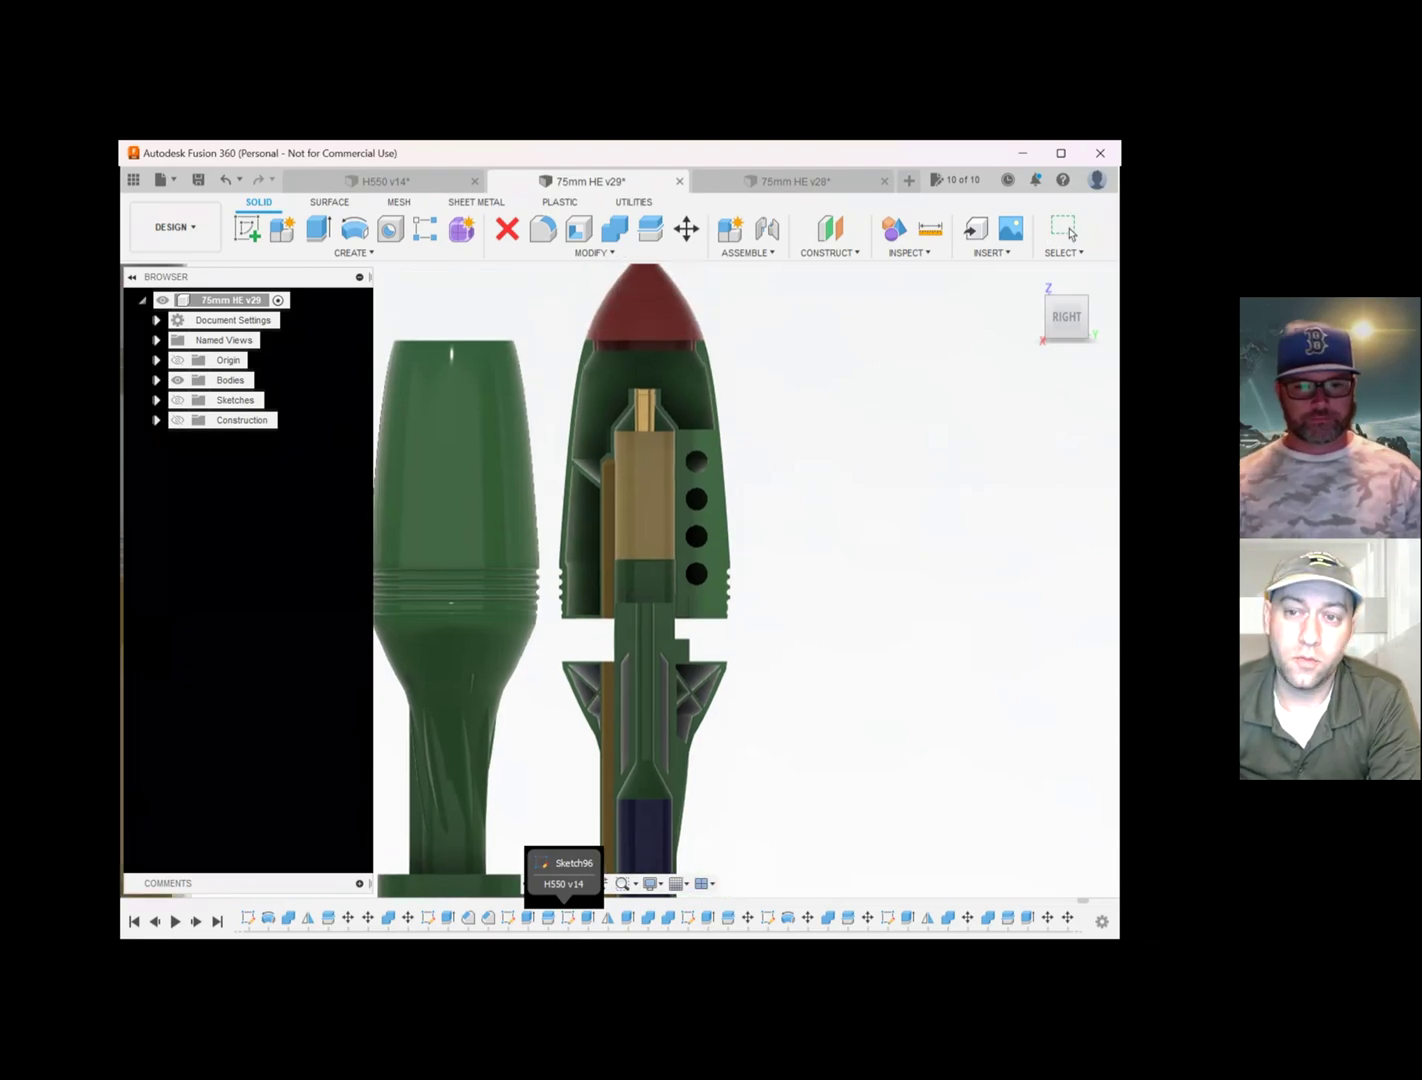
{"action": "scroll", "coordinate": [830, 596], "scroll_direction": "down", "scroll_amount": 3}
{"action": "middle_click_drag", "start_coordinate": [830, 597], "coordinate": [802, 566]}
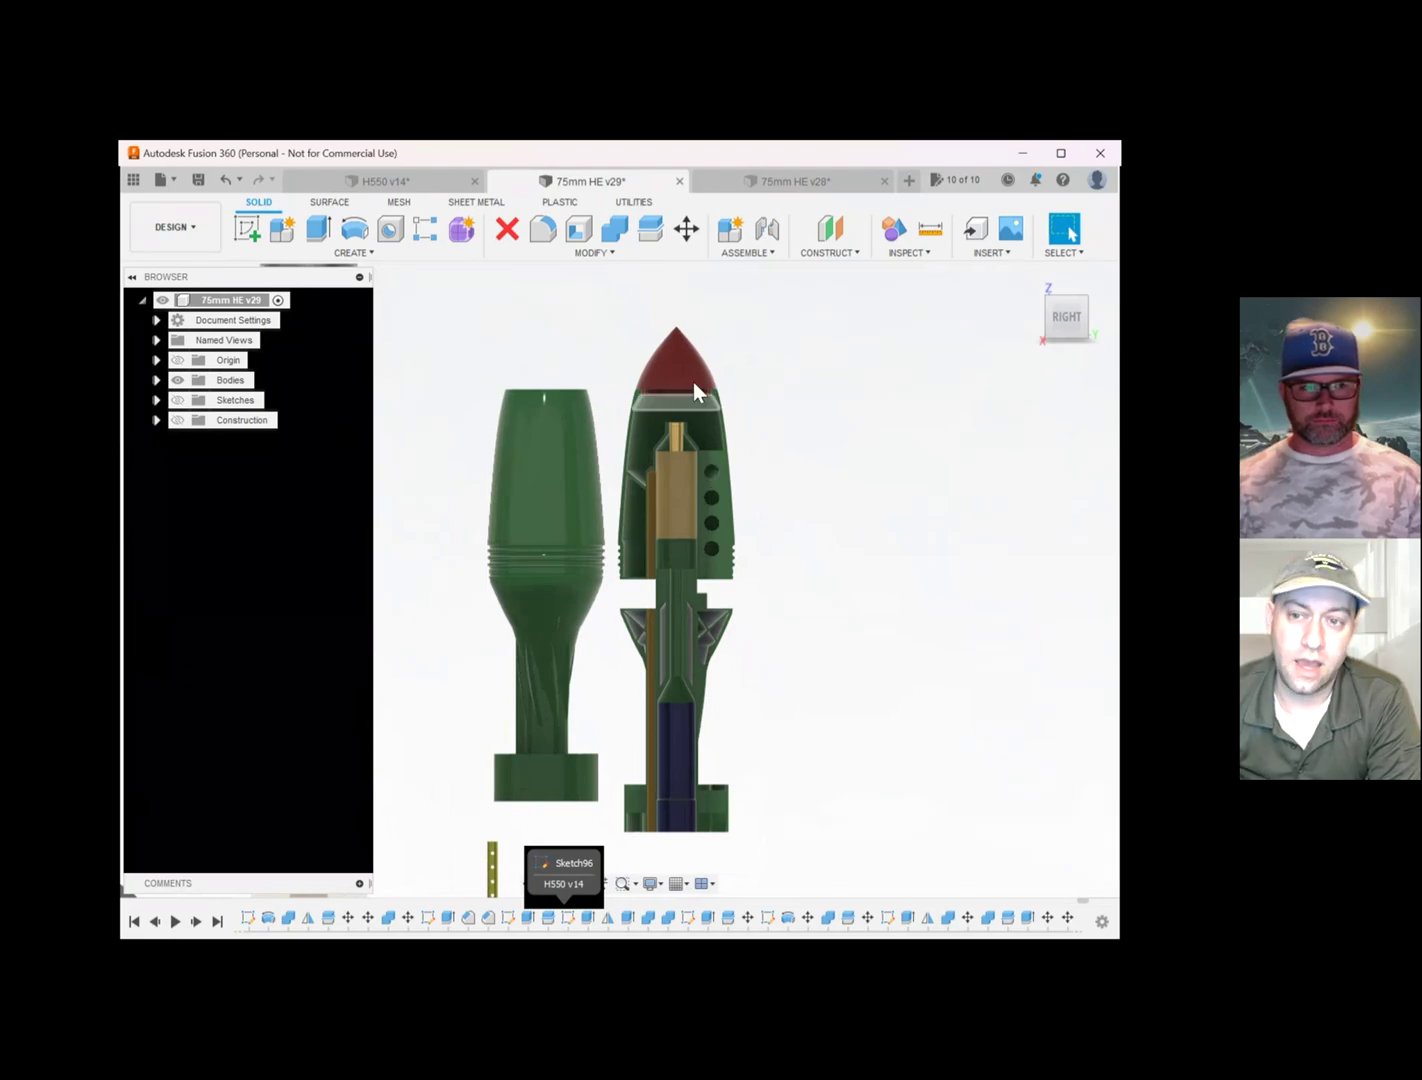
- Inspect the gap between the upper and lower sections of the cutaway assembly from tilted angles
{"action": "scroll", "coordinate": [716, 549], "scroll_direction": "up", "scroll_amount": 1}
{"action": "scroll", "coordinate": [715, 549], "scroll_direction": "up", "scroll_amount": 3}
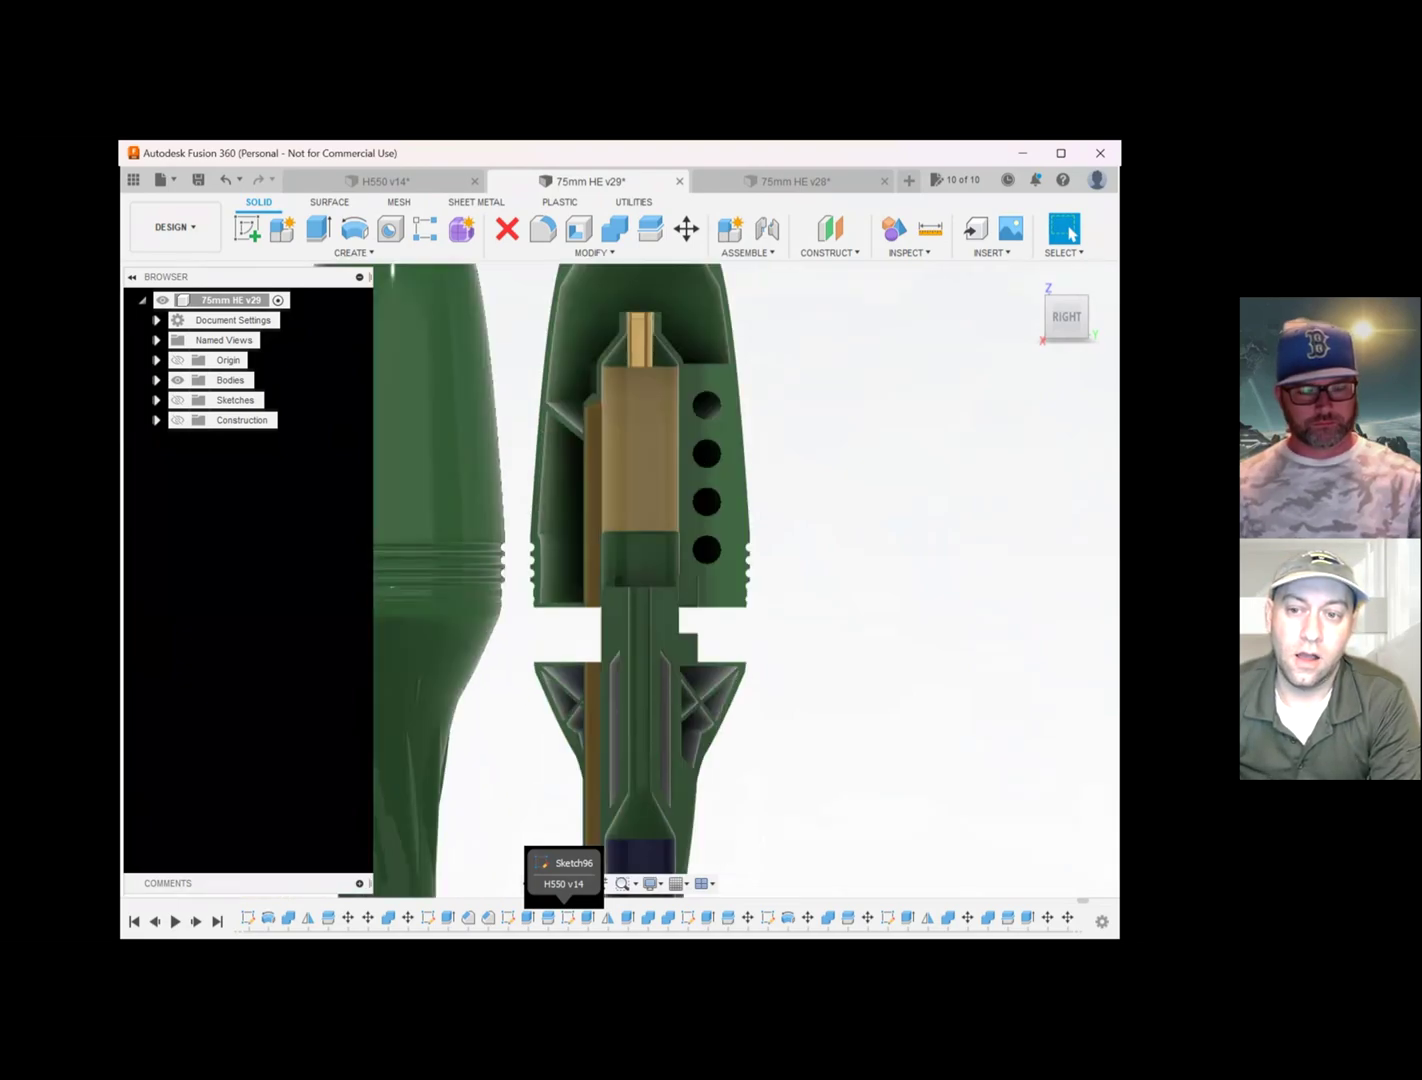
{"action": "scroll", "coordinate": [745, 590], "scroll_direction": "up", "scroll_amount": 1}
{"action": "middle_click_drag", "start_coordinate": [745, 590], "coordinate": [830, 590], "text": "shift"}
{"action": "middle_click_drag", "start_coordinate": [830, 500], "coordinate": [715, 640]}
{"action": "scroll", "coordinate": [691, 638], "scroll_direction": "up", "scroll_amount": 1}
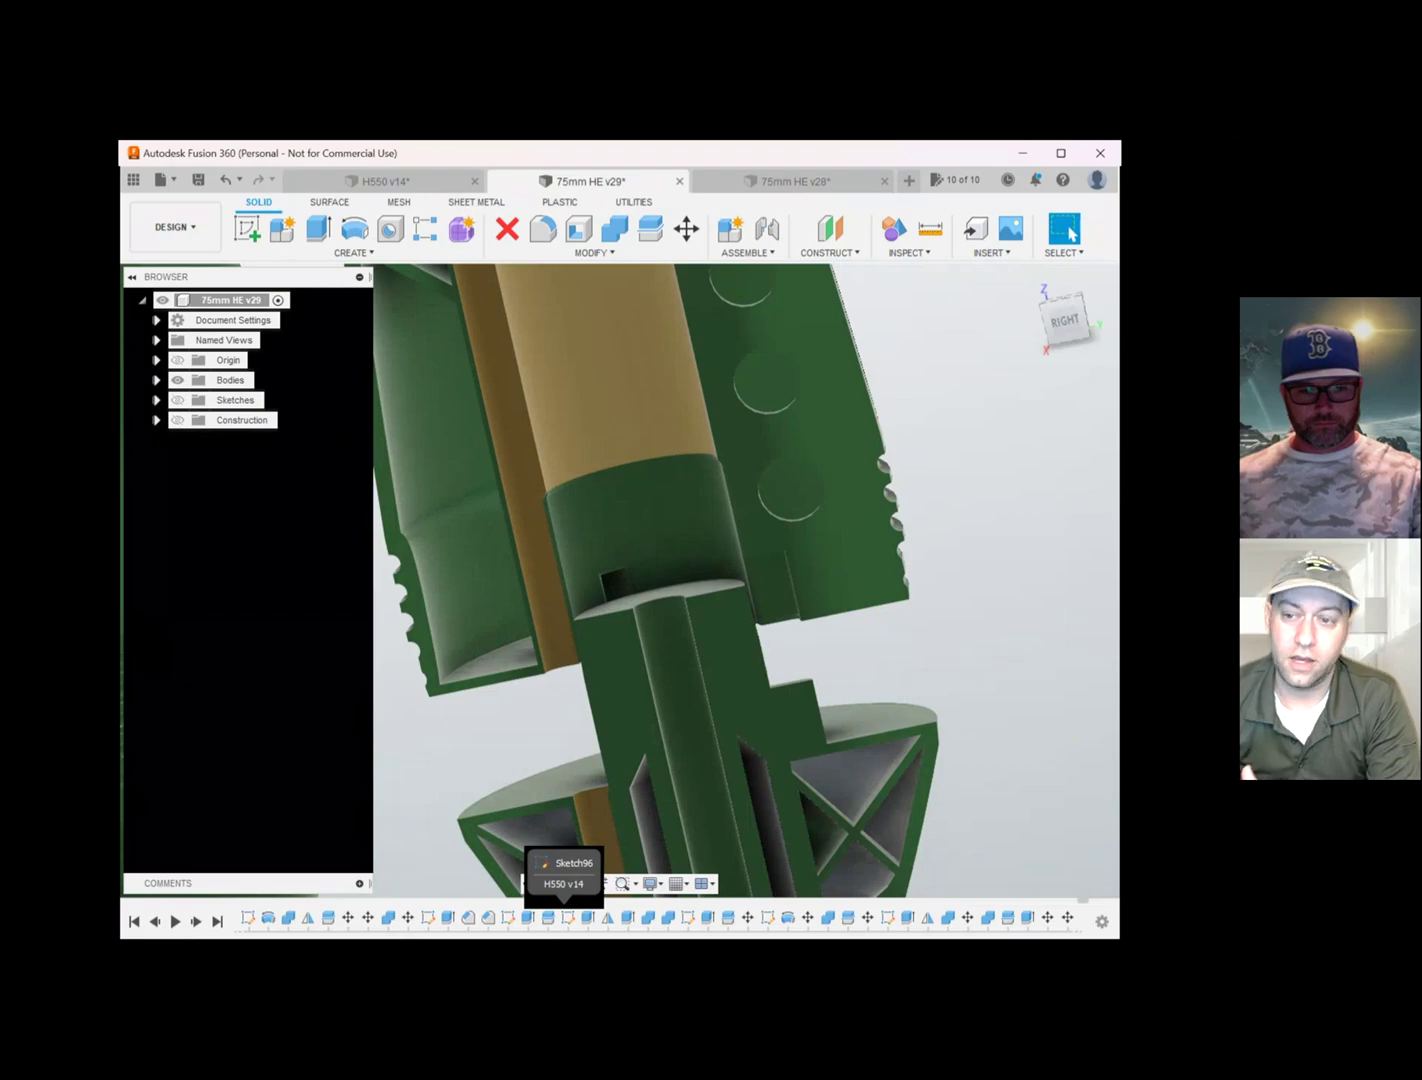
{"action": "scroll", "coordinate": [709, 628], "scroll_direction": "down", "scroll_amount": 3}
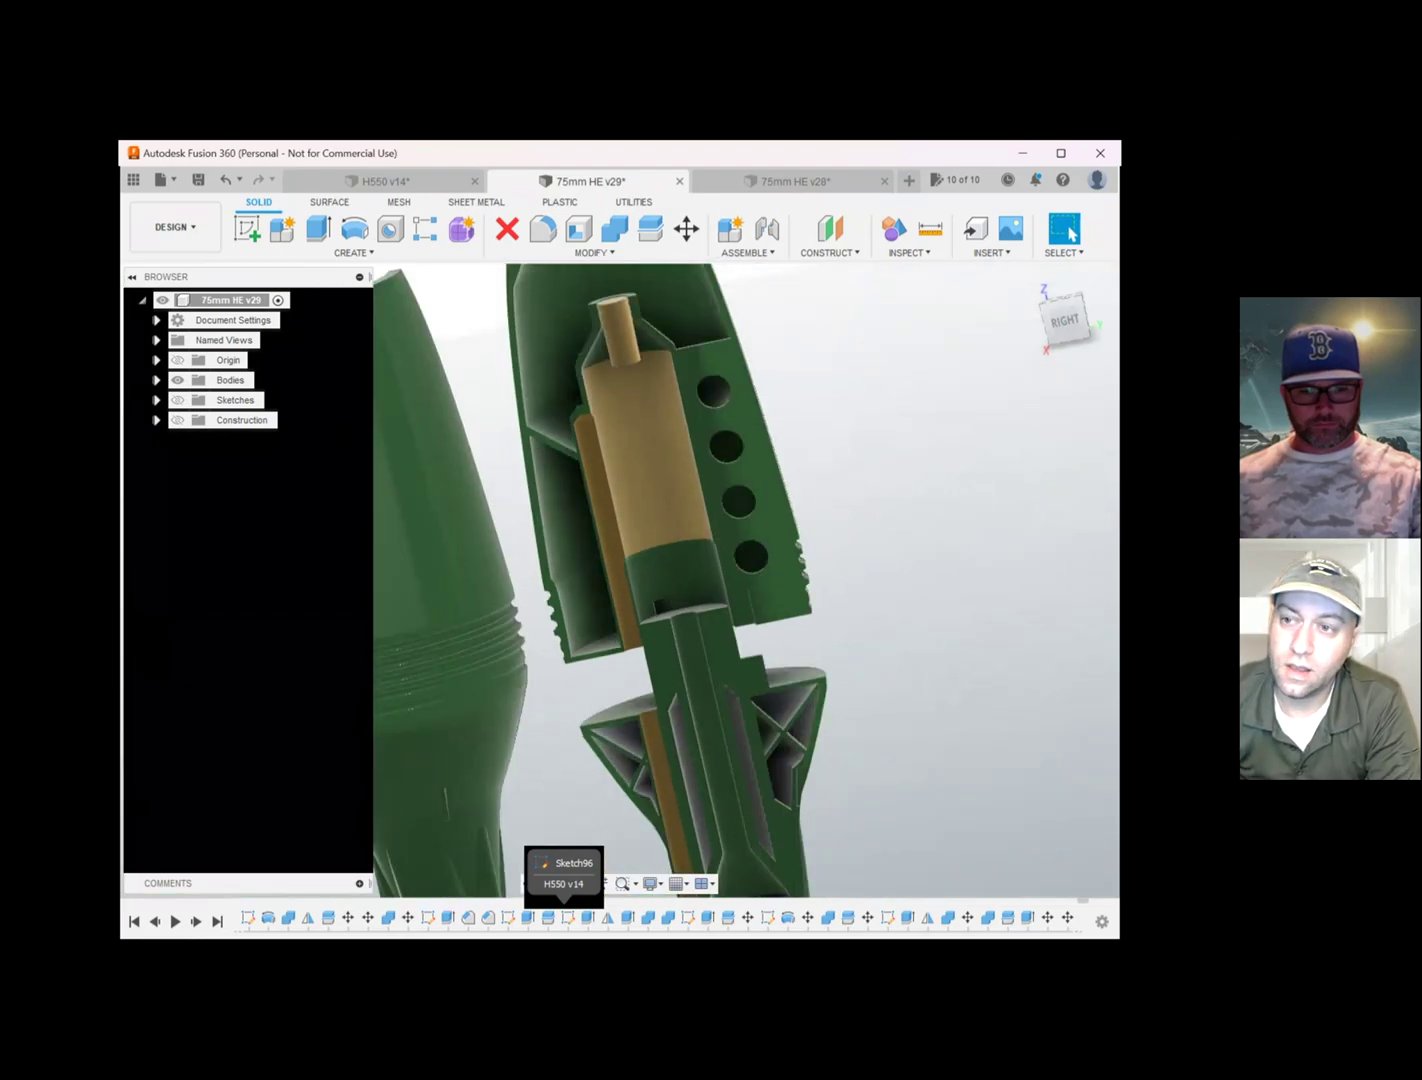
{"action": "left_click", "coordinate": [1065, 320]}
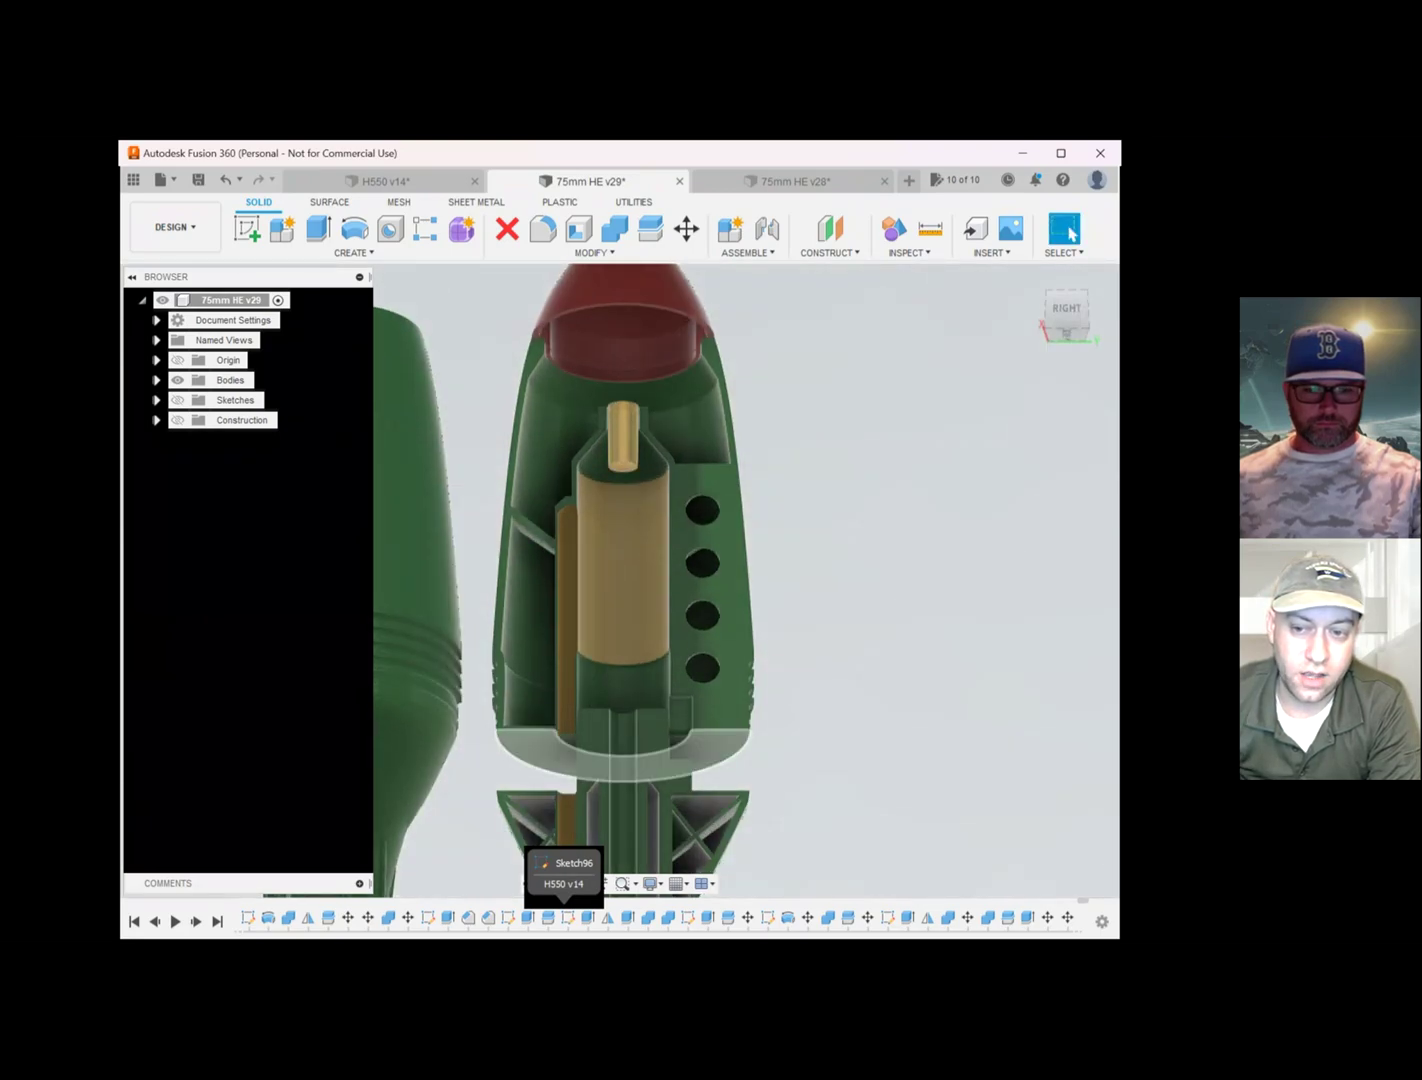
{"action": "middle_click_drag", "start_coordinate": [619, 560], "coordinate": [620, 640], "text": "shift"}
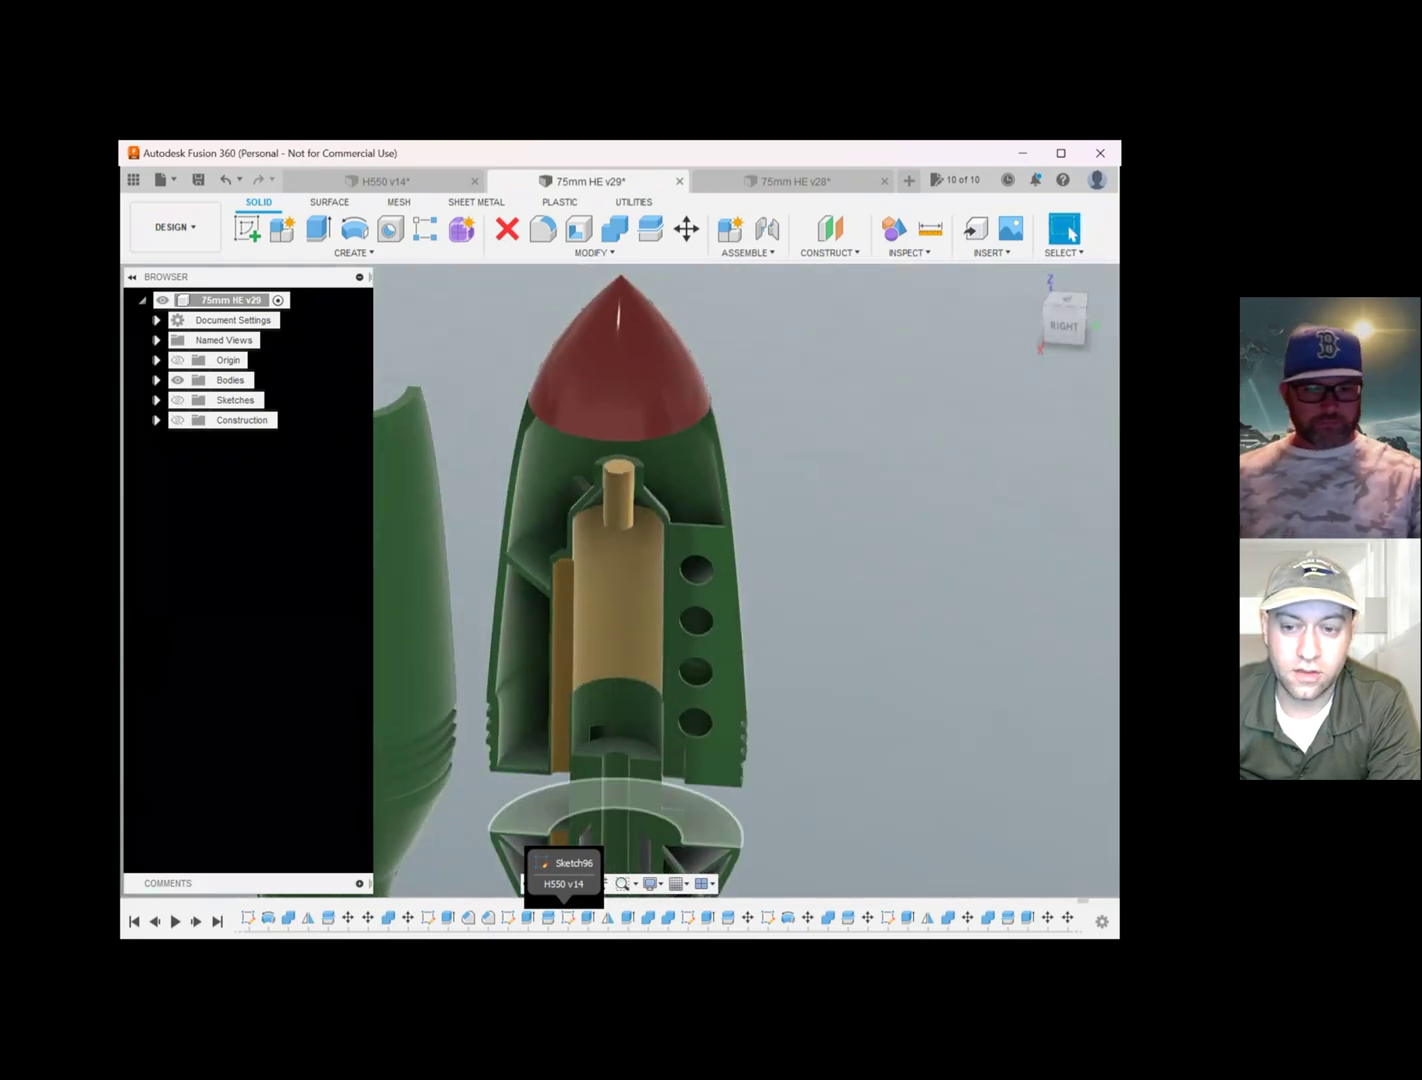
- Look over the lower section and tail of the cutaway, and restore the straight right view
{"action": "scroll", "coordinate": [700, 820], "scroll_direction": "down", "scroll_amount": 2}
{"action": "scroll", "coordinate": [622, 817], "scroll_direction": "down", "scroll_amount": 1}
{"action": "middle_click_drag", "start_coordinate": [622, 818], "coordinate": [663, 648]}
{"action": "scroll", "coordinate": [750, 700], "scroll_direction": "up", "scroll_amount": 2}
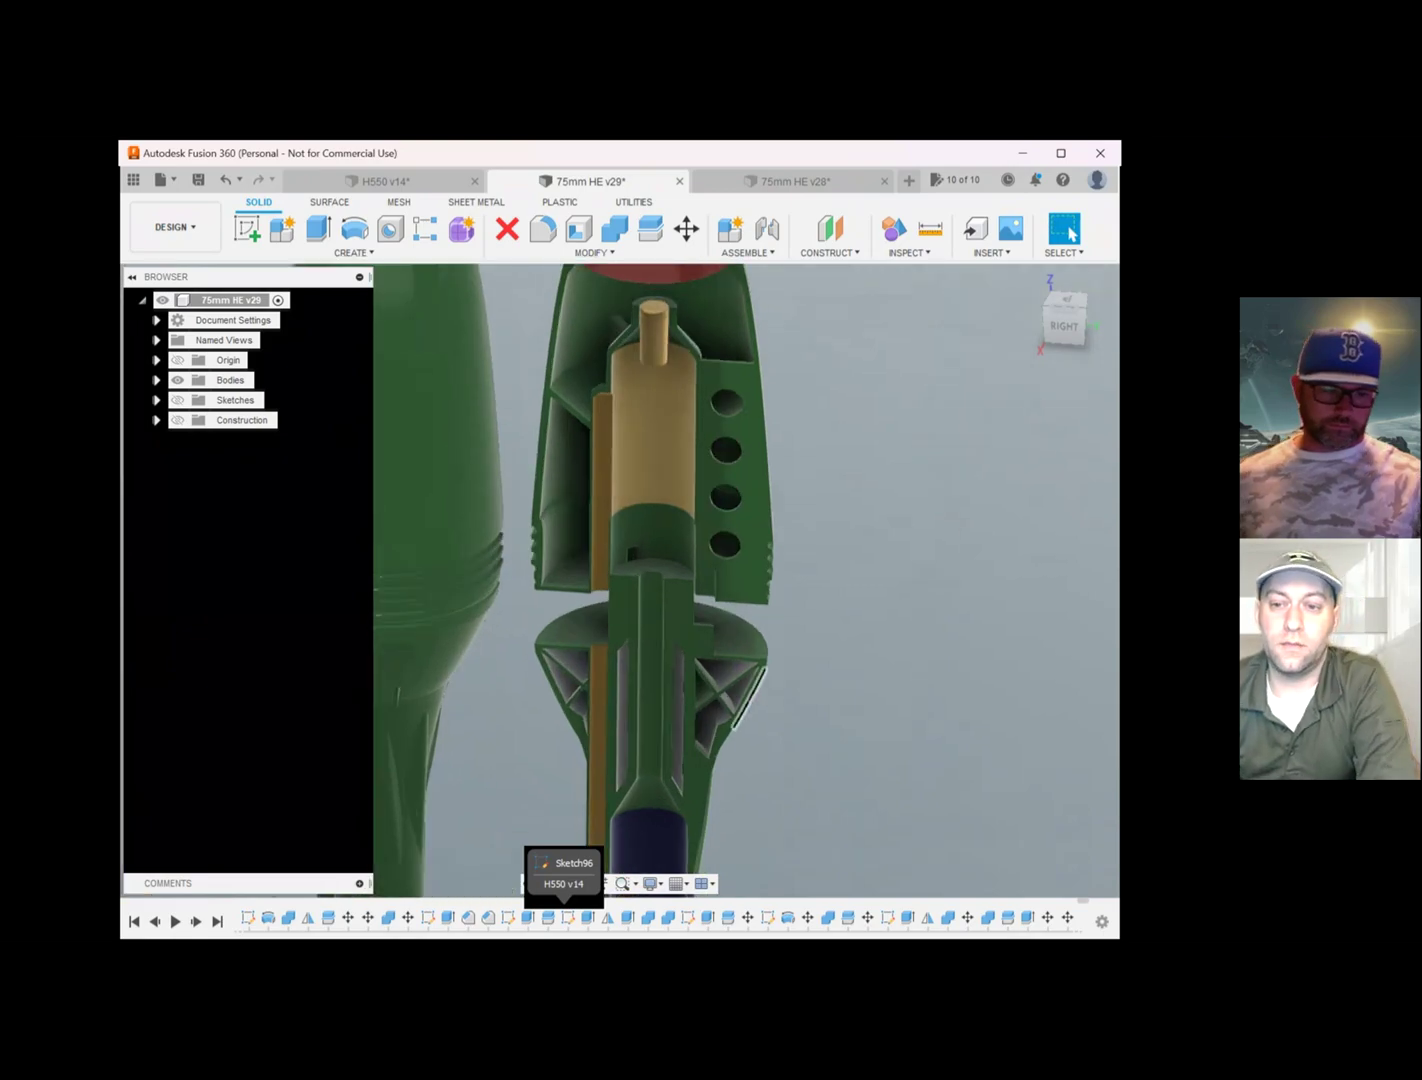
{"action": "scroll", "coordinate": [718, 688], "scroll_direction": "down", "scroll_amount": 2}
{"action": "scroll", "coordinate": [718, 688], "scroll_direction": "down", "scroll_amount": 2}
{"action": "middle_click_drag", "start_coordinate": [719, 687], "coordinate": [725, 535]}
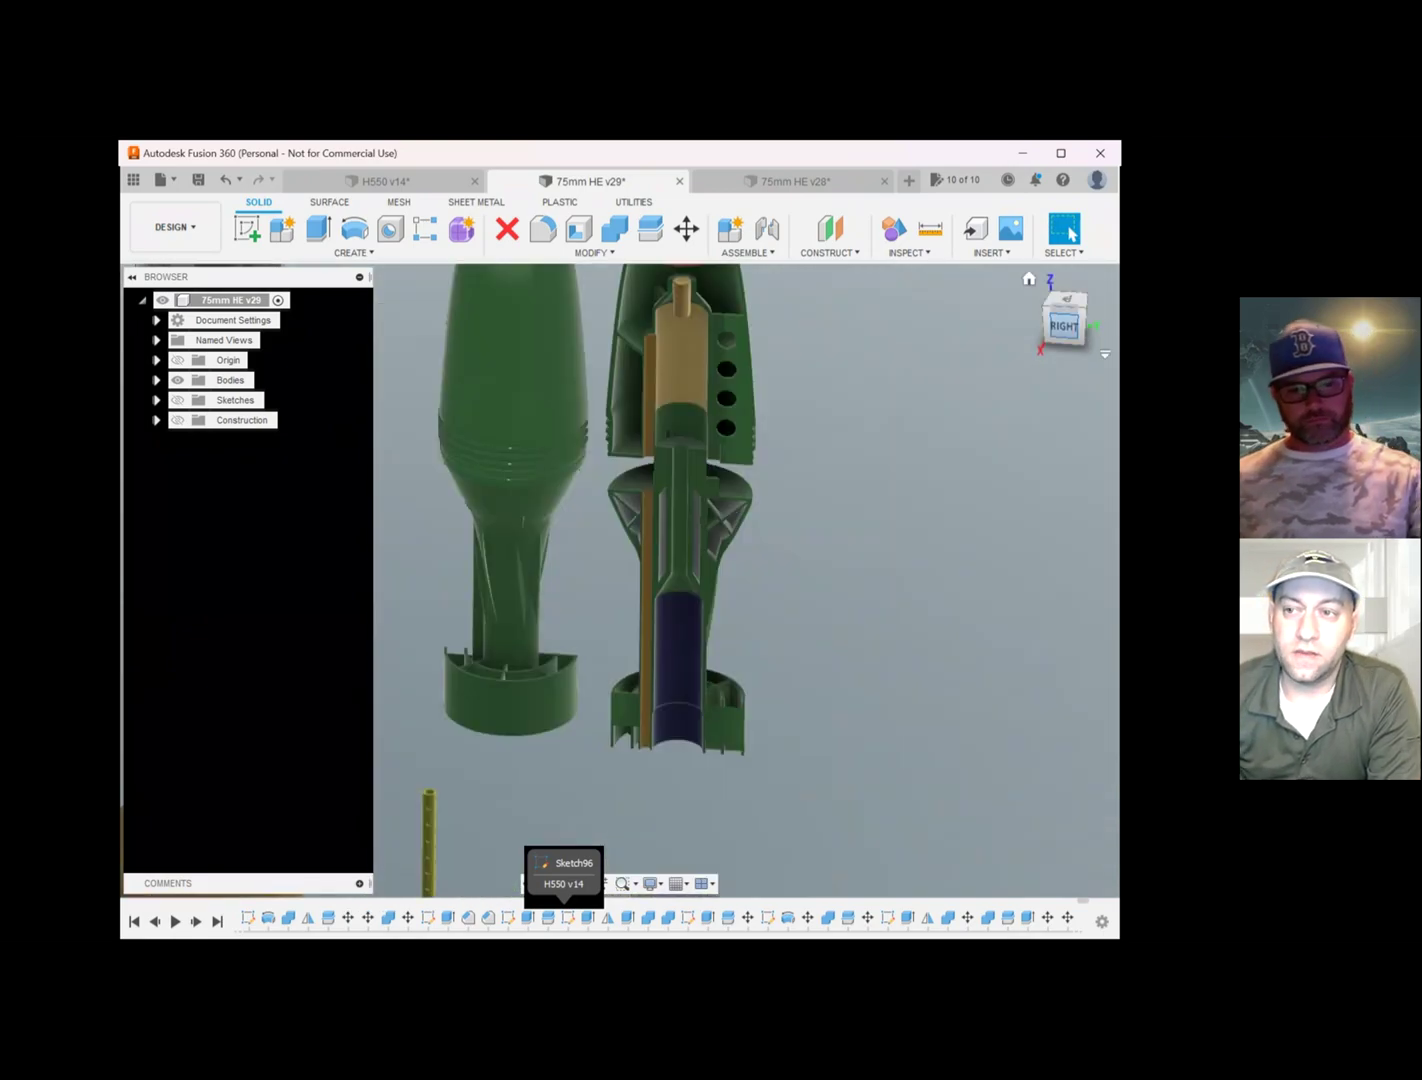
{"action": "left_click", "coordinate": [1064, 325]}
{"action": "middle_click_drag", "start_coordinate": [461, 868], "coordinate": [555, 715]}
{"action": "scroll", "coordinate": [555, 716], "scroll_direction": "down", "scroll_amount": 3}
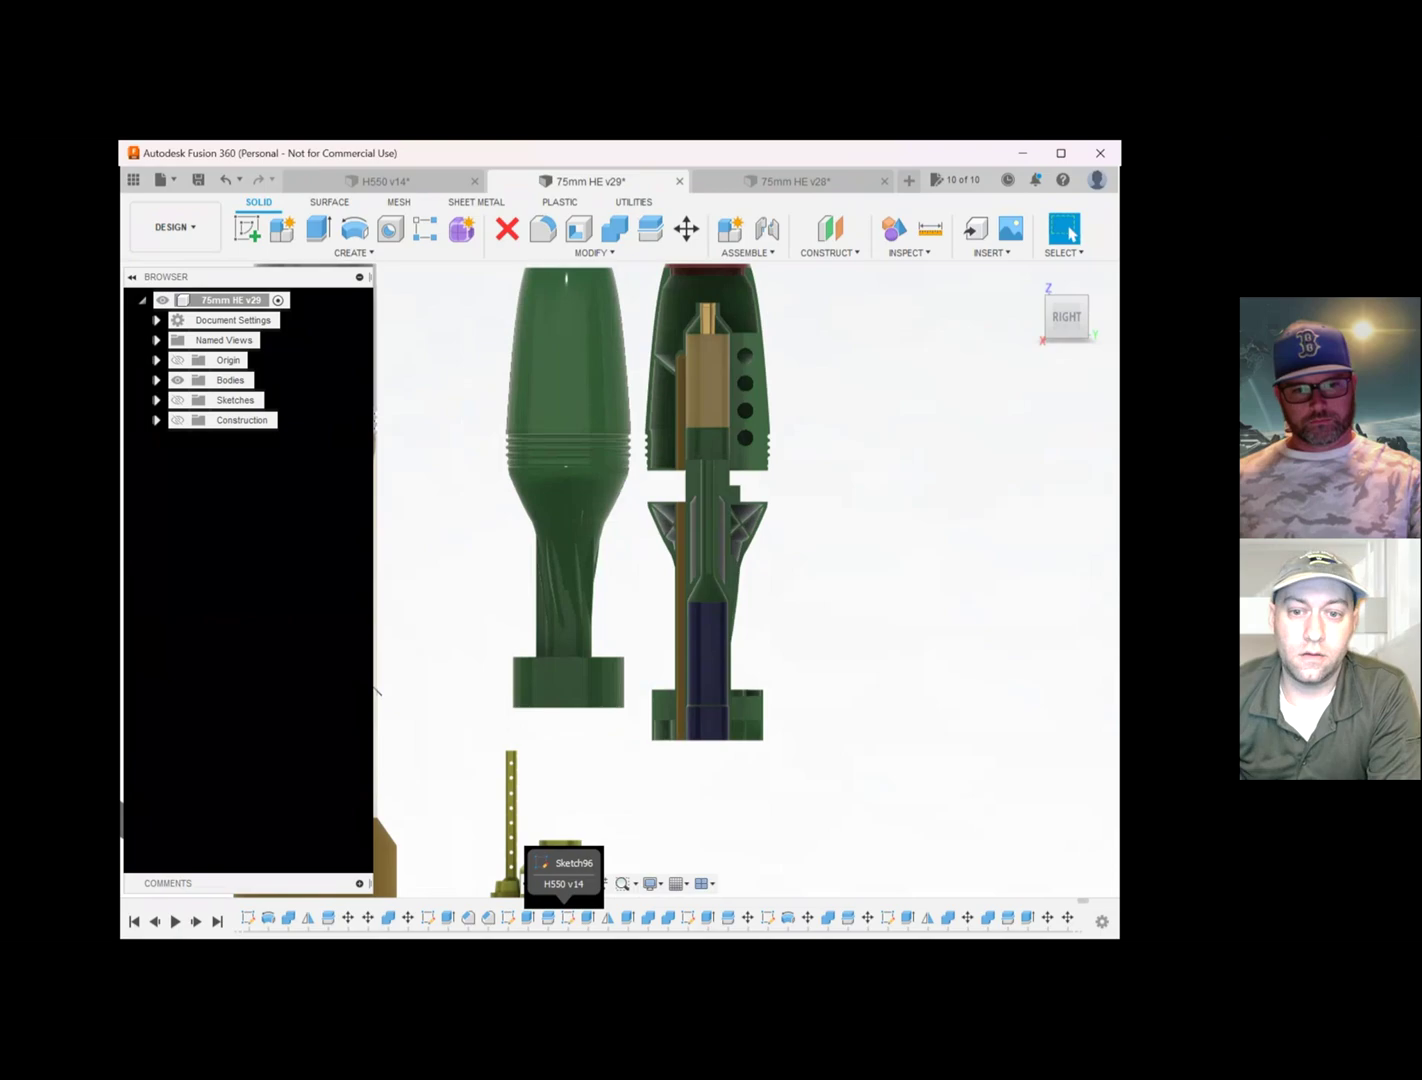
- Examine the transparent assembly, the yellow base and perforated tube parts, and the cutaway's lower section in the right view
{"action": "scroll", "coordinate": [546, 700], "scroll_direction": "up", "scroll_amount": 3}
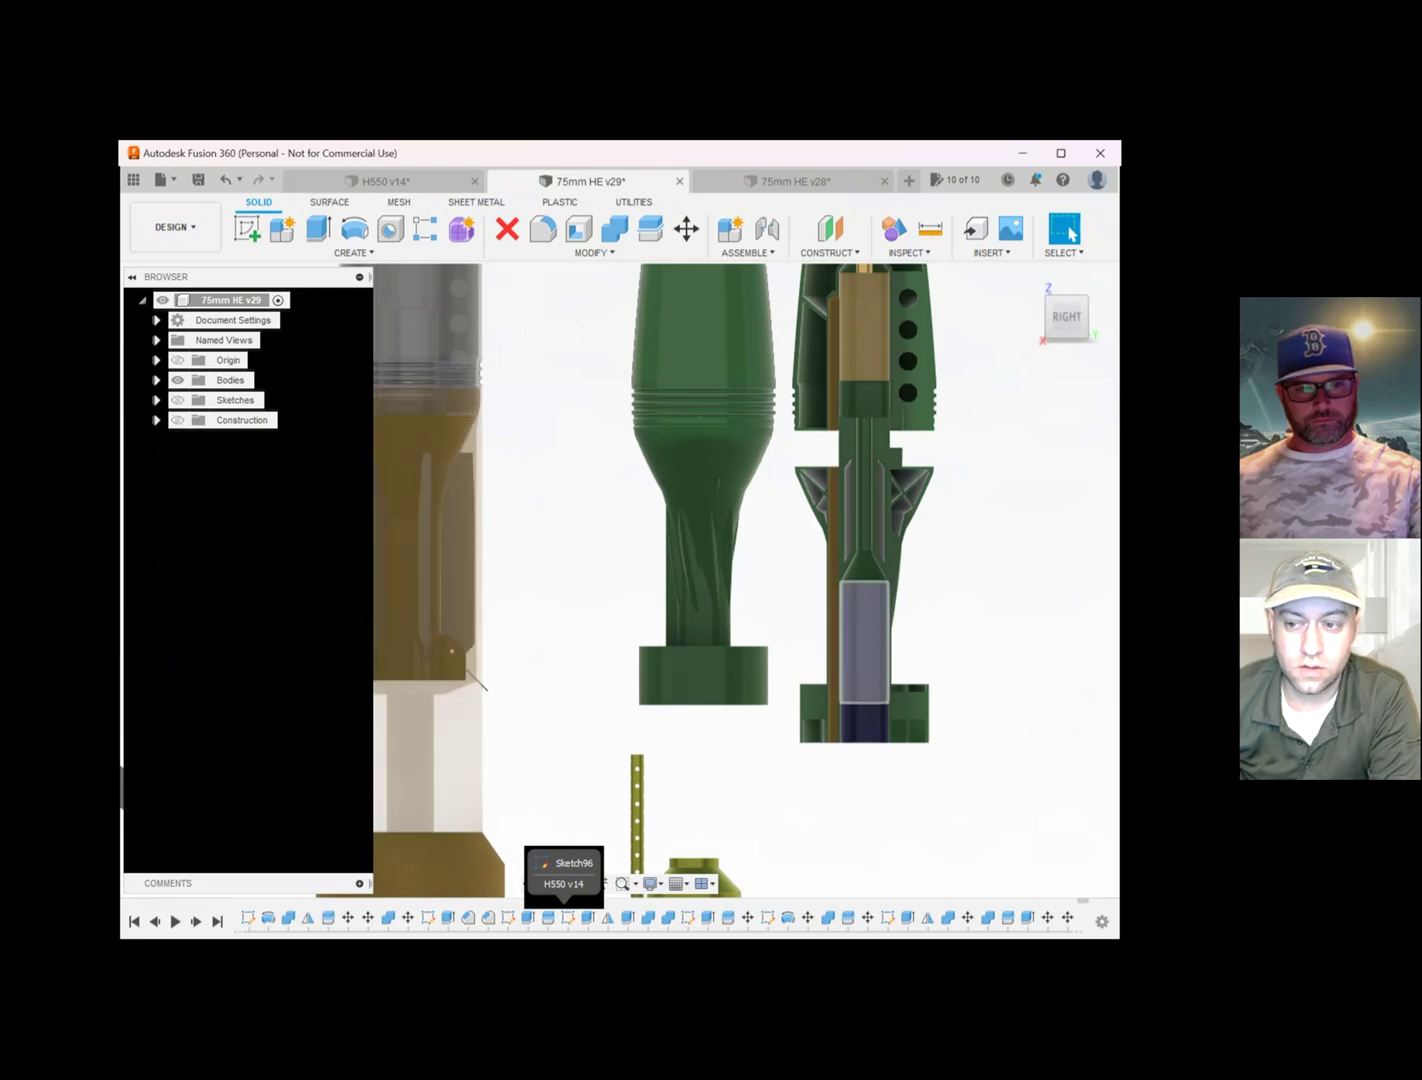
{"action": "scroll", "coordinate": [381, 737], "scroll_direction": "up", "scroll_amount": 3}
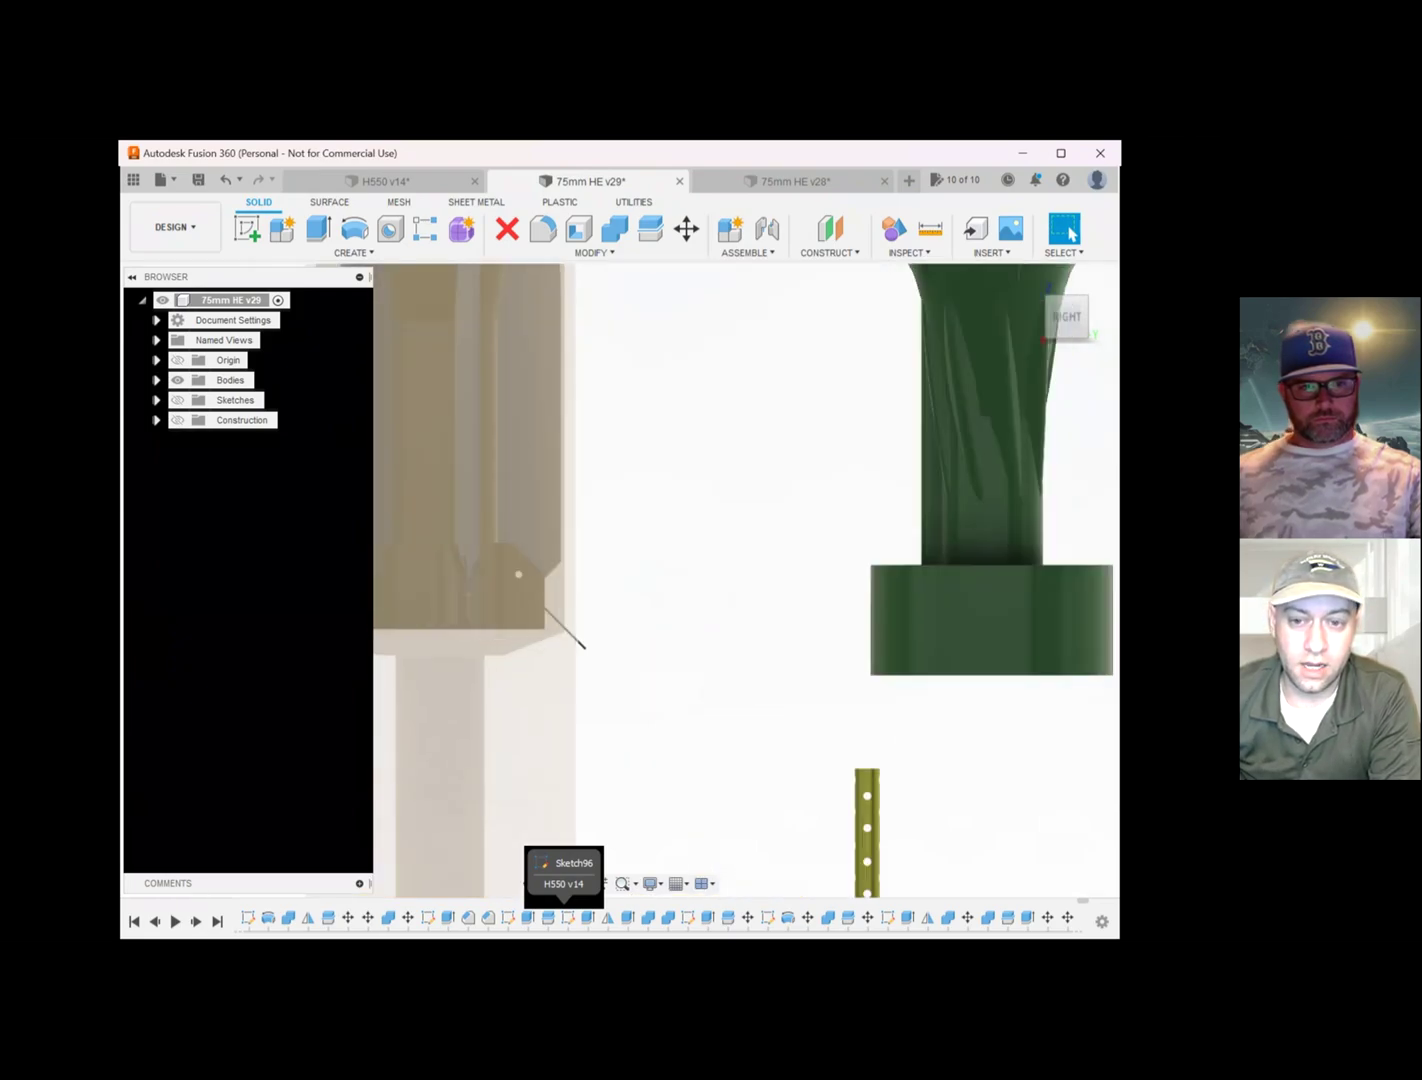
{"action": "scroll", "coordinate": [485, 550], "scroll_direction": "down", "scroll_amount": 4}
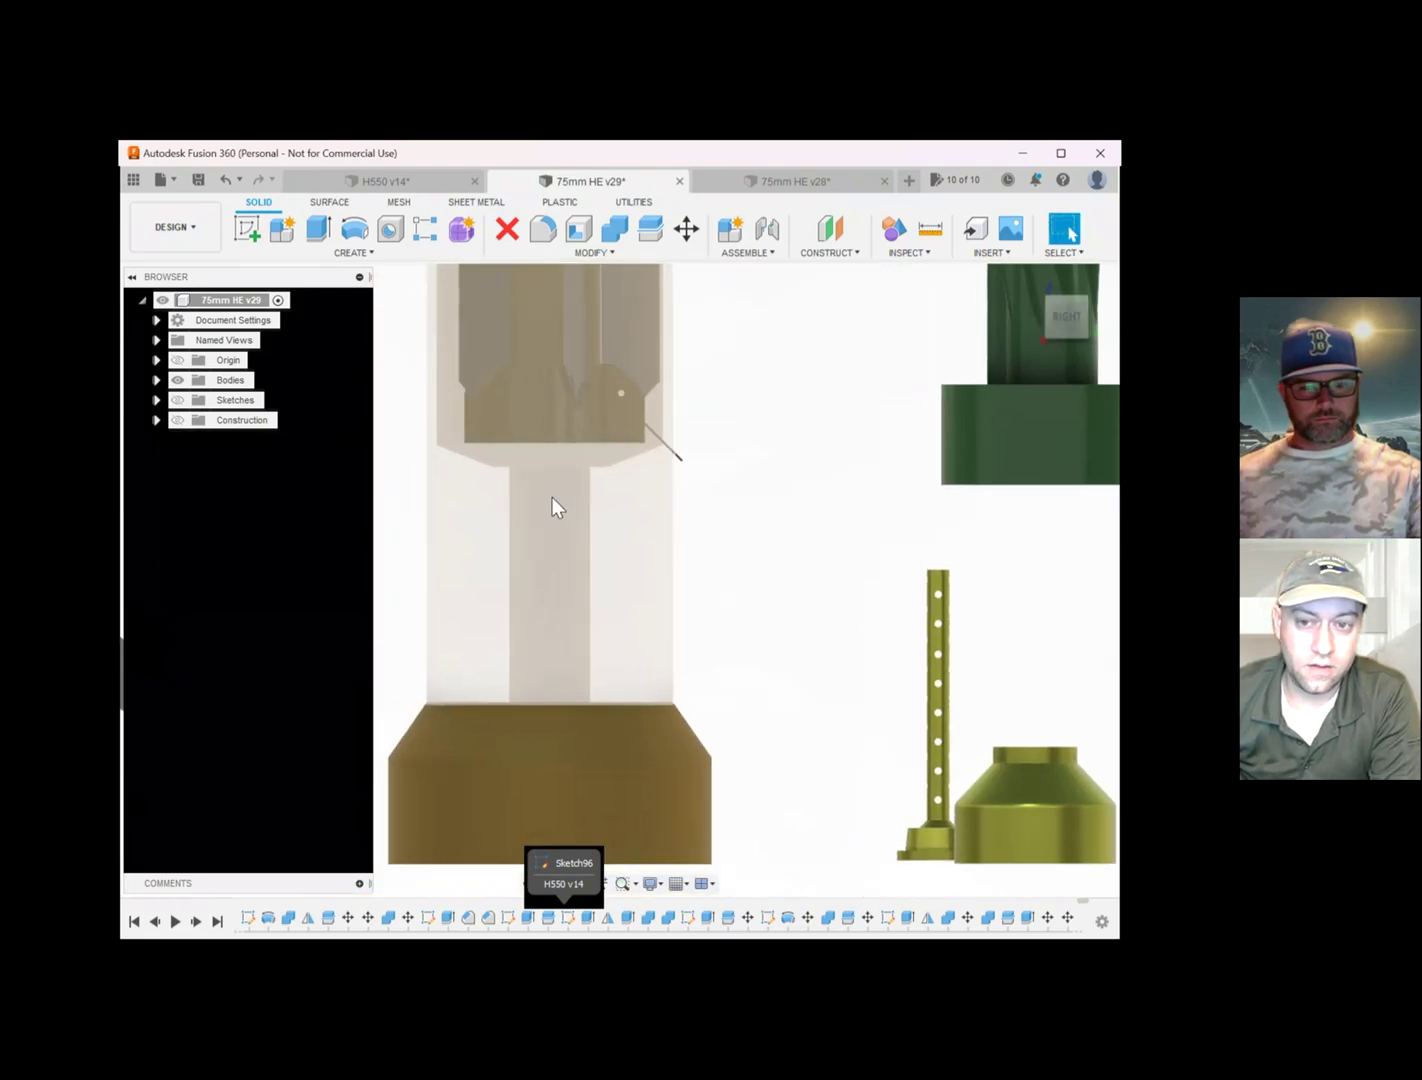
{"action": "middle_click_drag", "start_coordinate": [547, 588], "coordinate": [226, 473]}
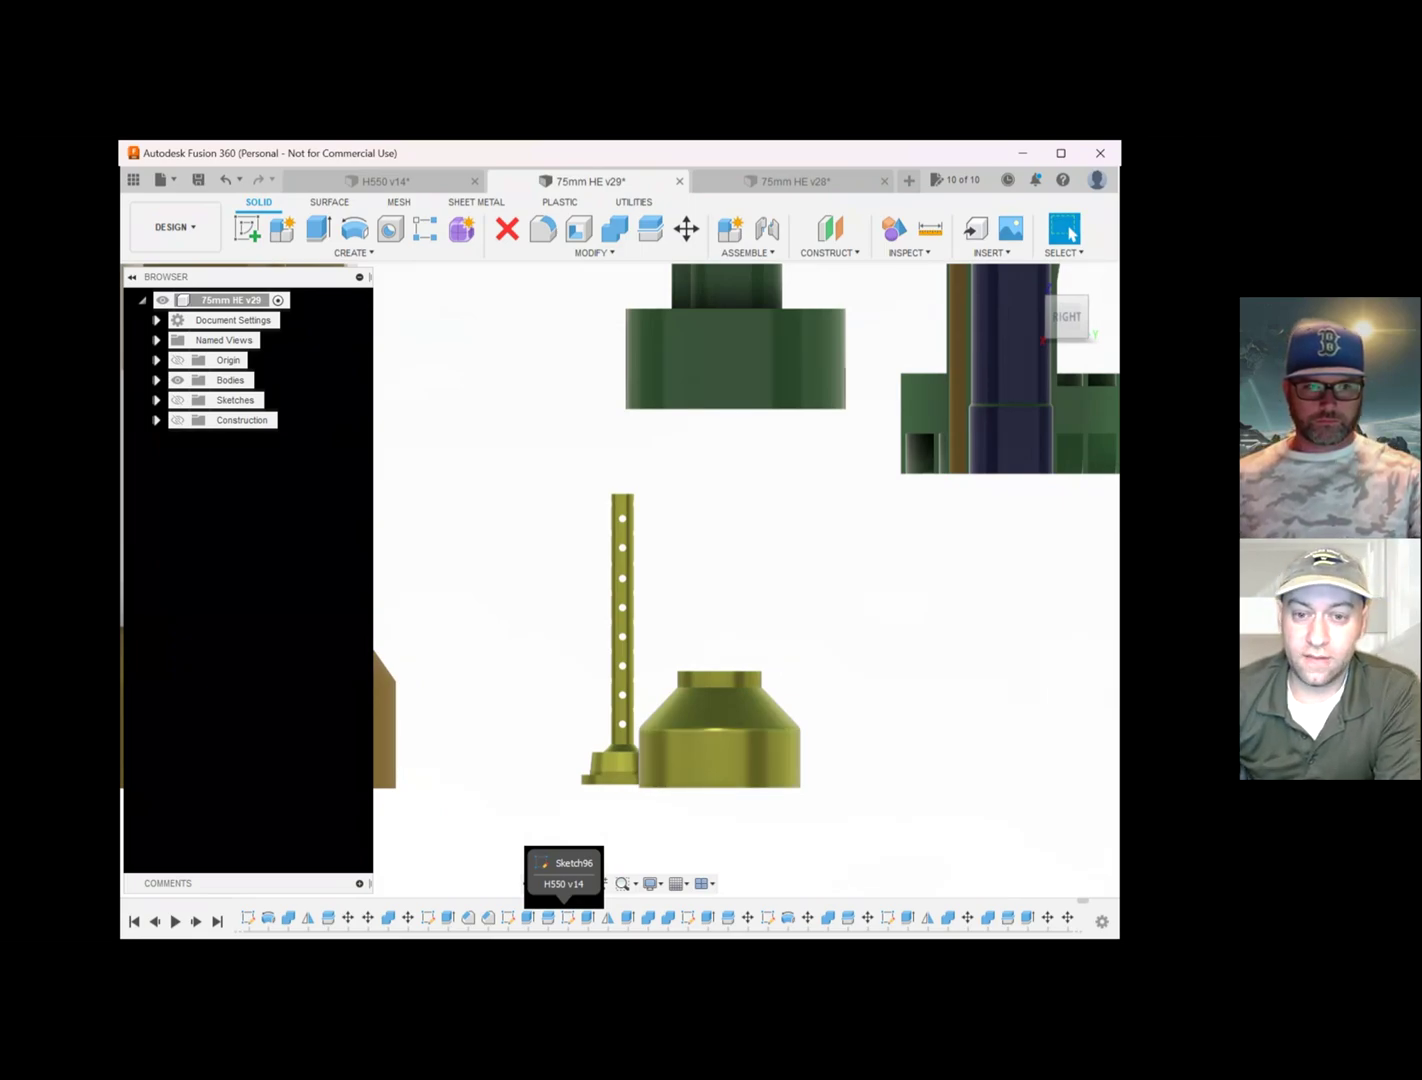
{"action": "scroll", "coordinate": [444, 730], "scroll_direction": "down", "scroll_amount": 3}
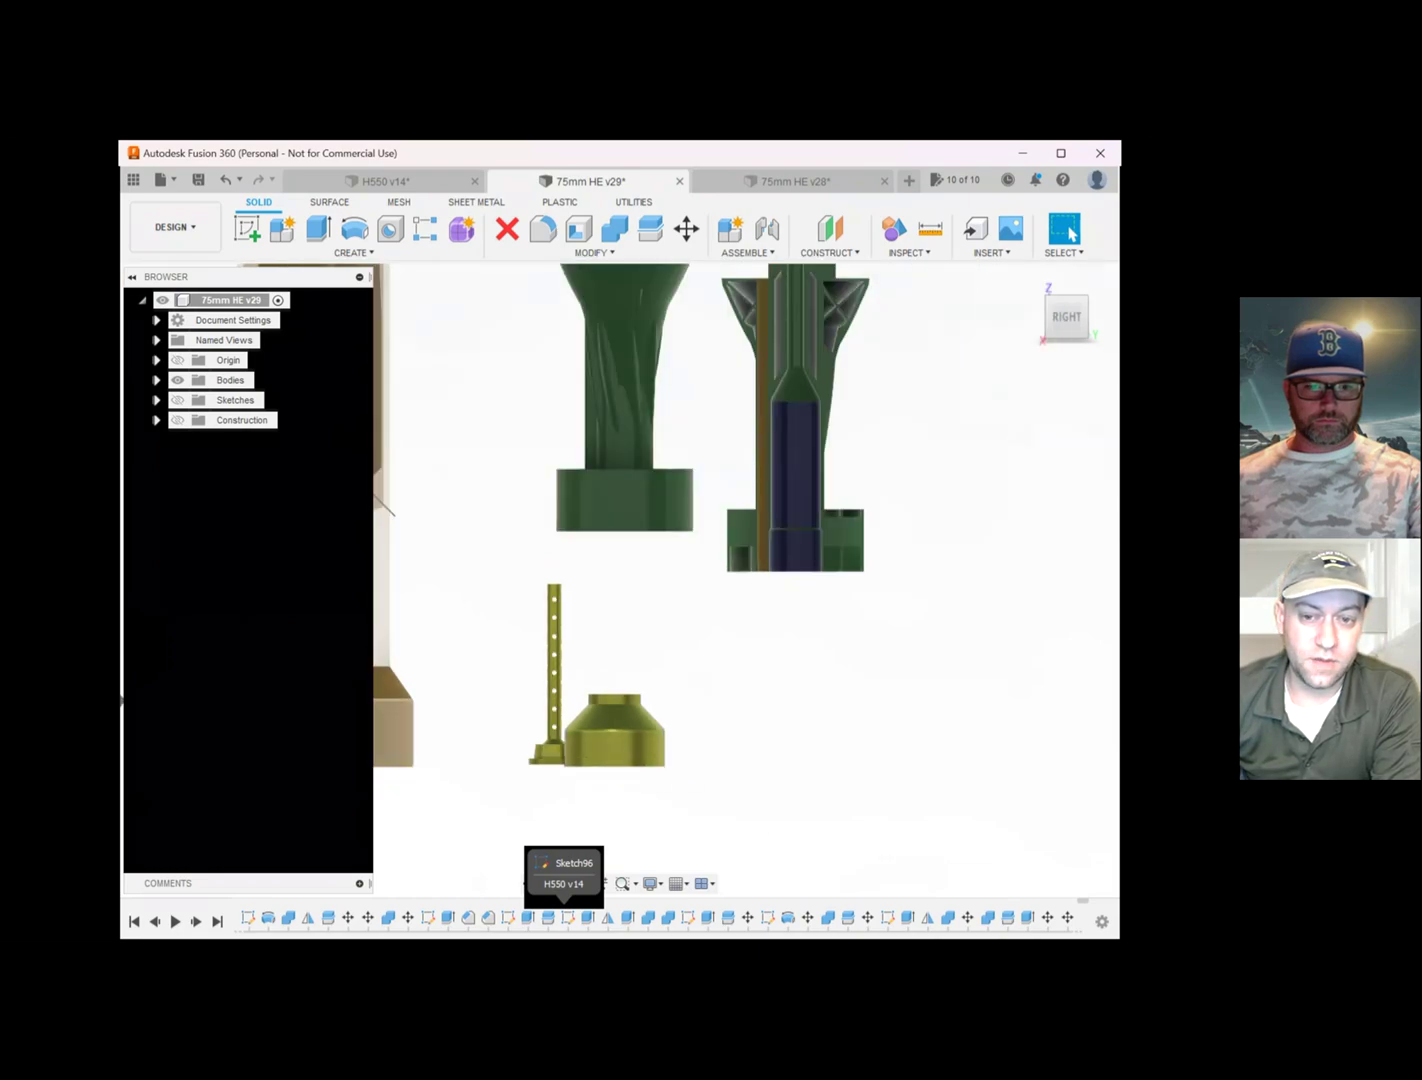
{"action": "middle_click_drag", "start_coordinate": [429, 486], "coordinate": [435, 442]}
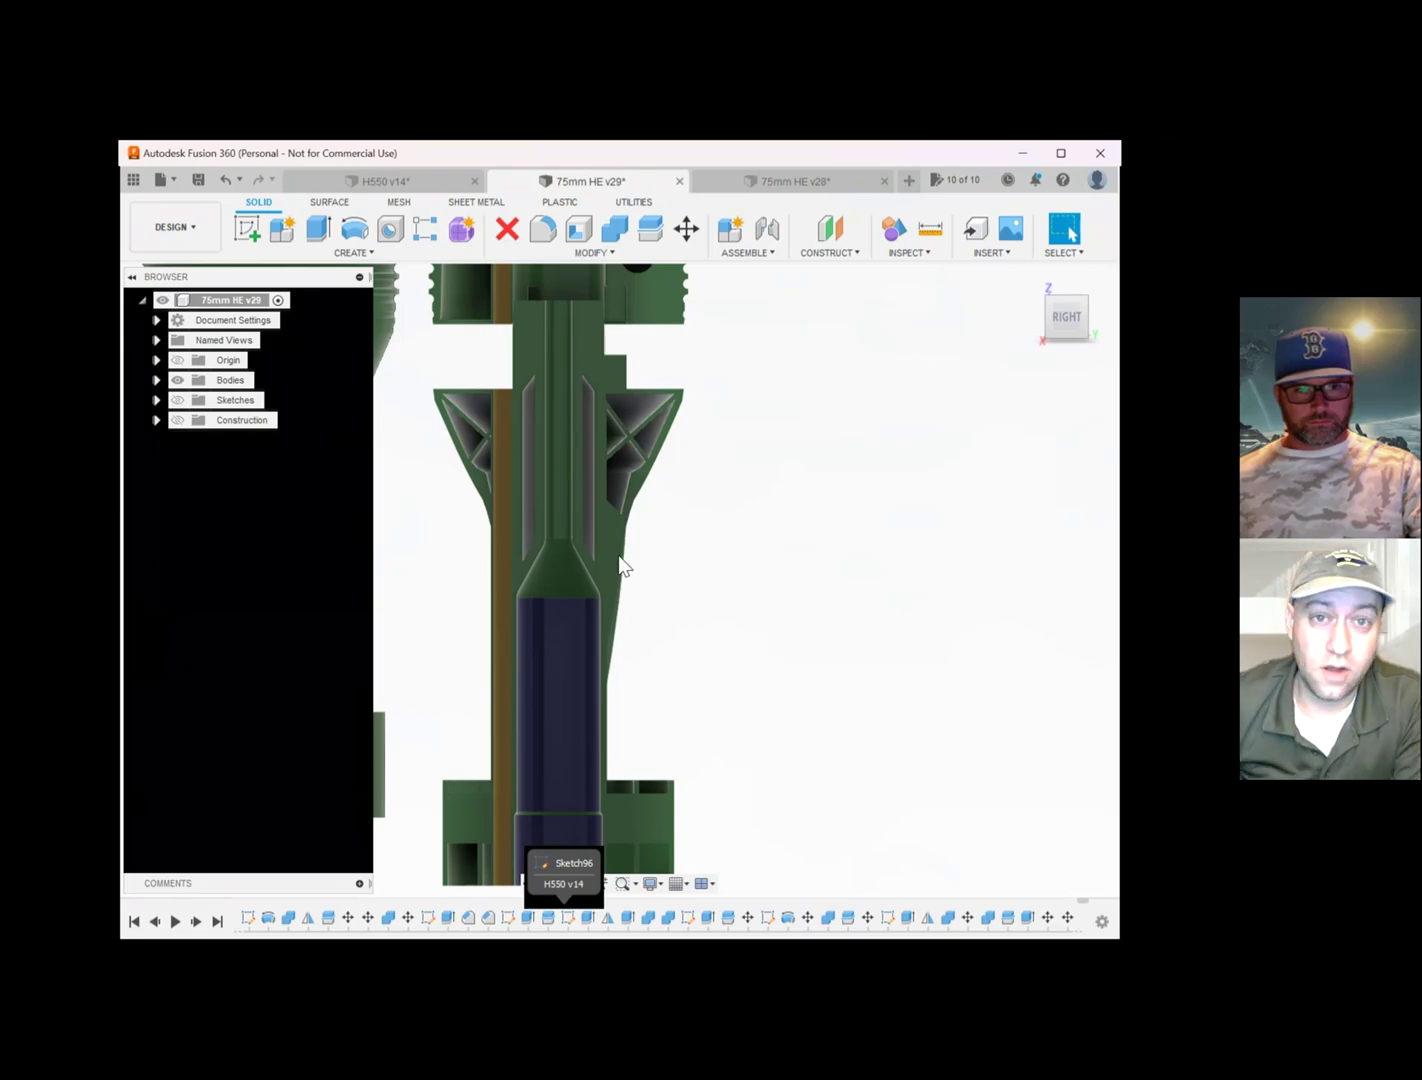
{"action": "scroll", "coordinate": [578, 545], "scroll_direction": "down", "scroll_amount": 2}
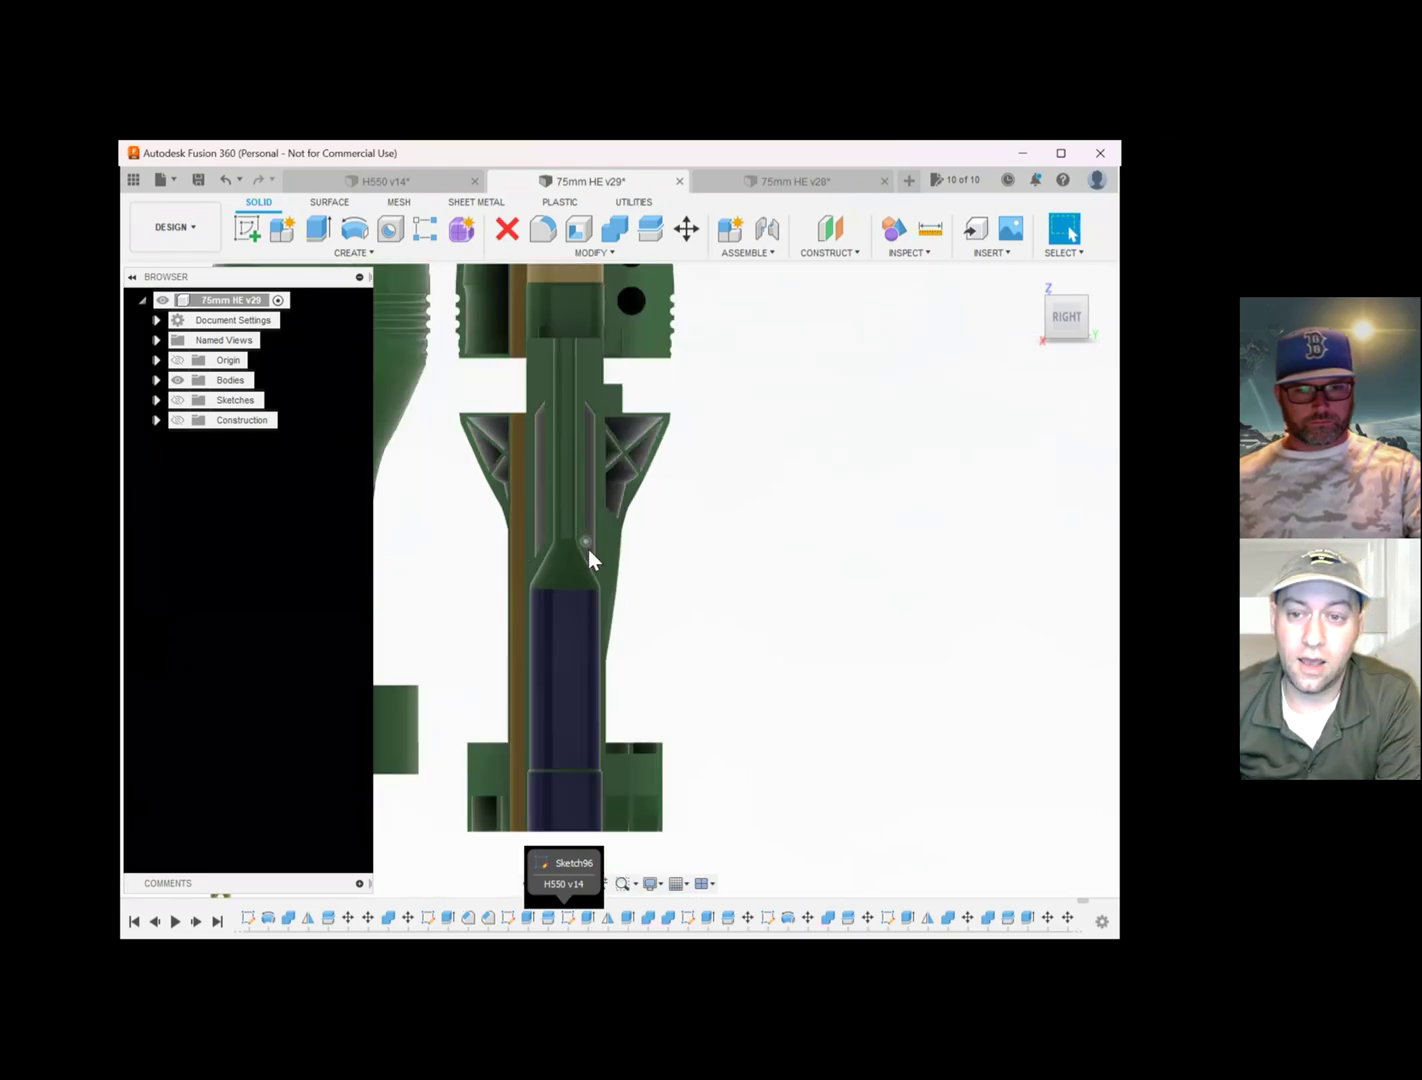
{"action": "scroll", "coordinate": [596, 552], "scroll_direction": "down", "scroll_amount": 2}
{"action": "middle_click_drag", "start_coordinate": [670, 545], "coordinate": [622, 678]}
{"action": "scroll", "coordinate": [642, 609], "scroll_direction": "down", "scroll_amount": 2}
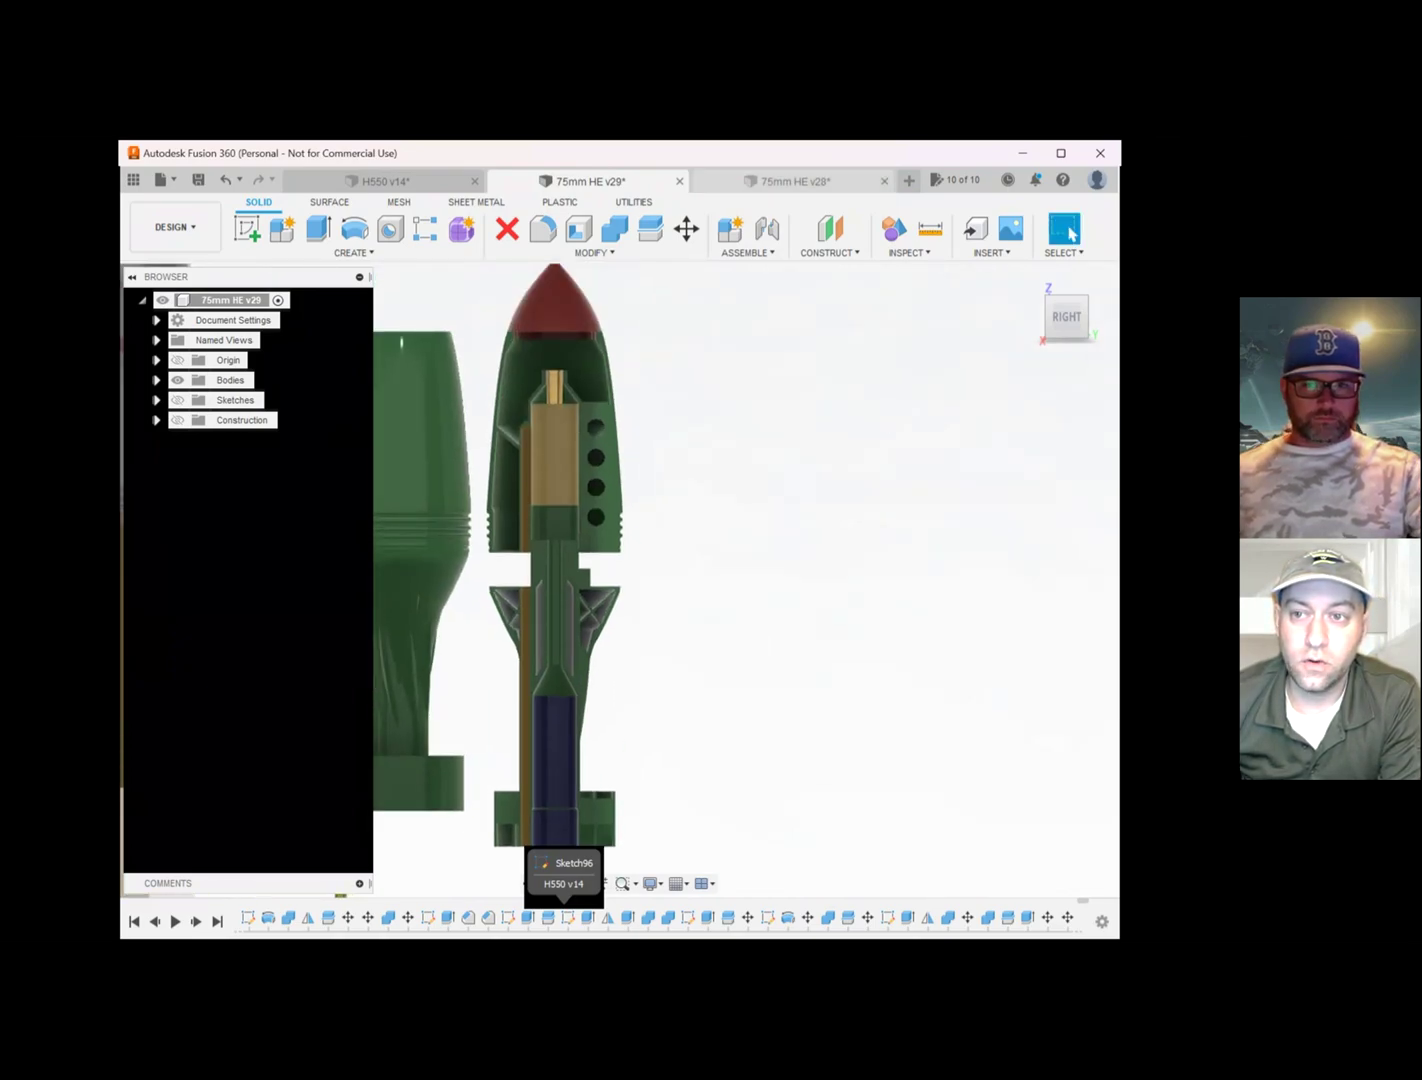
- Switch to the 75mm HE v28 document and examine the internal layout of its sectioned assembly
{"action": "left_click", "coordinate": [795, 181]}
{"action": "middle_click_drag", "start_coordinate": [933, 518], "coordinate": [676, 507]}
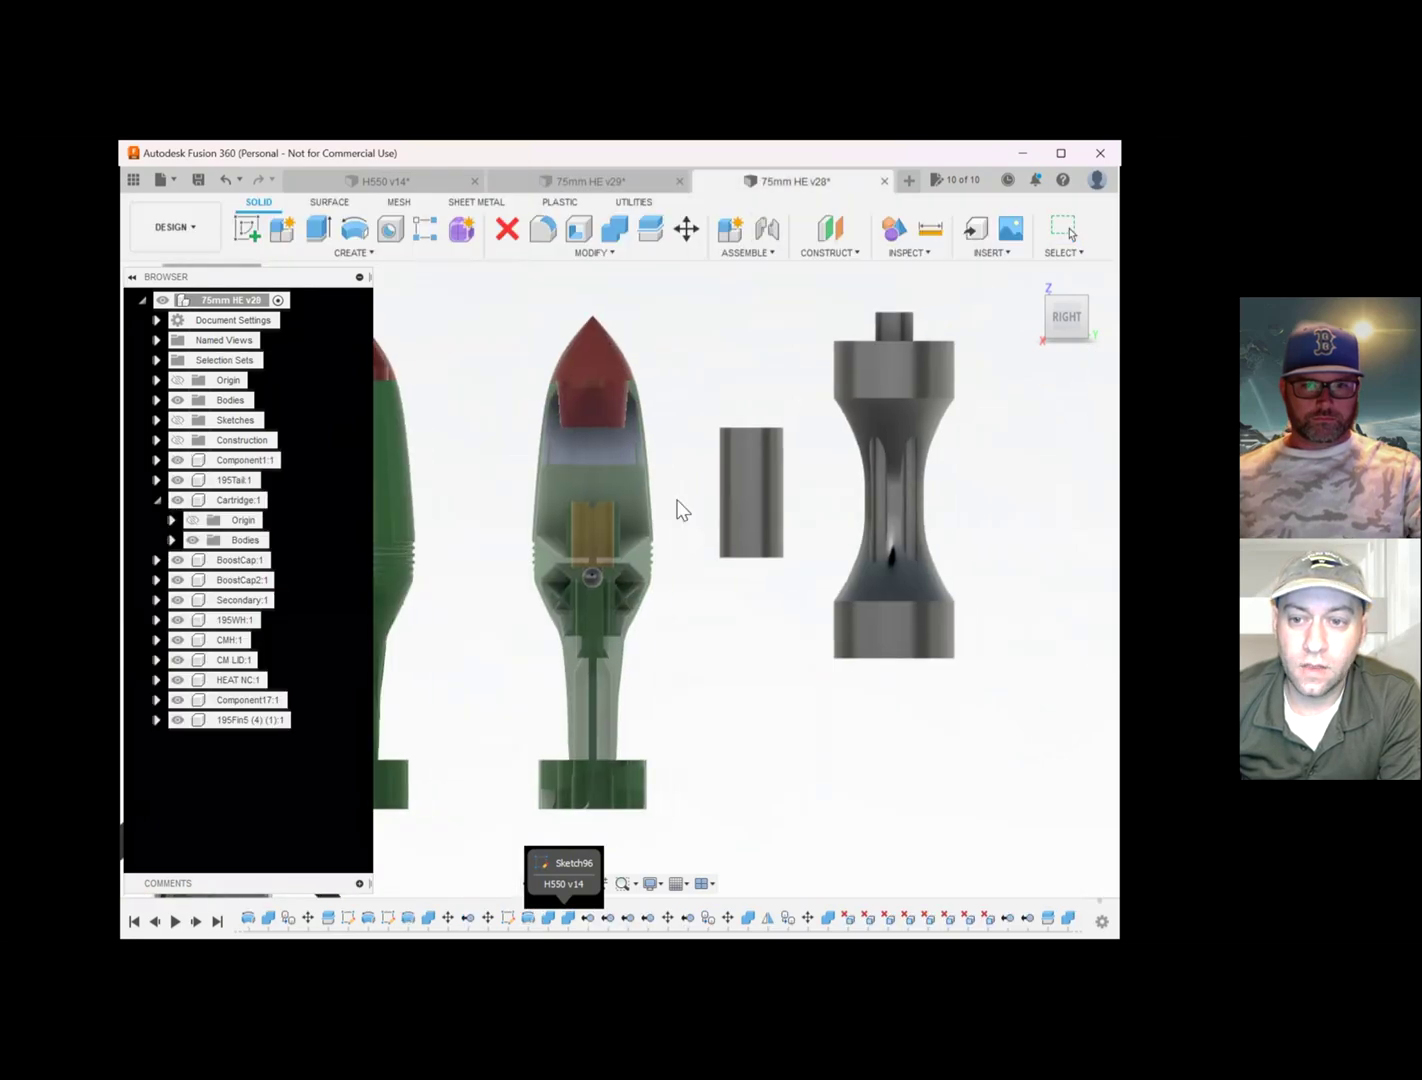
{"action": "scroll", "coordinate": [689, 555], "scroll_direction": "up", "scroll_amount": 3}
{"action": "scroll", "coordinate": [605, 536], "scroll_direction": "down", "scroll_amount": 2}
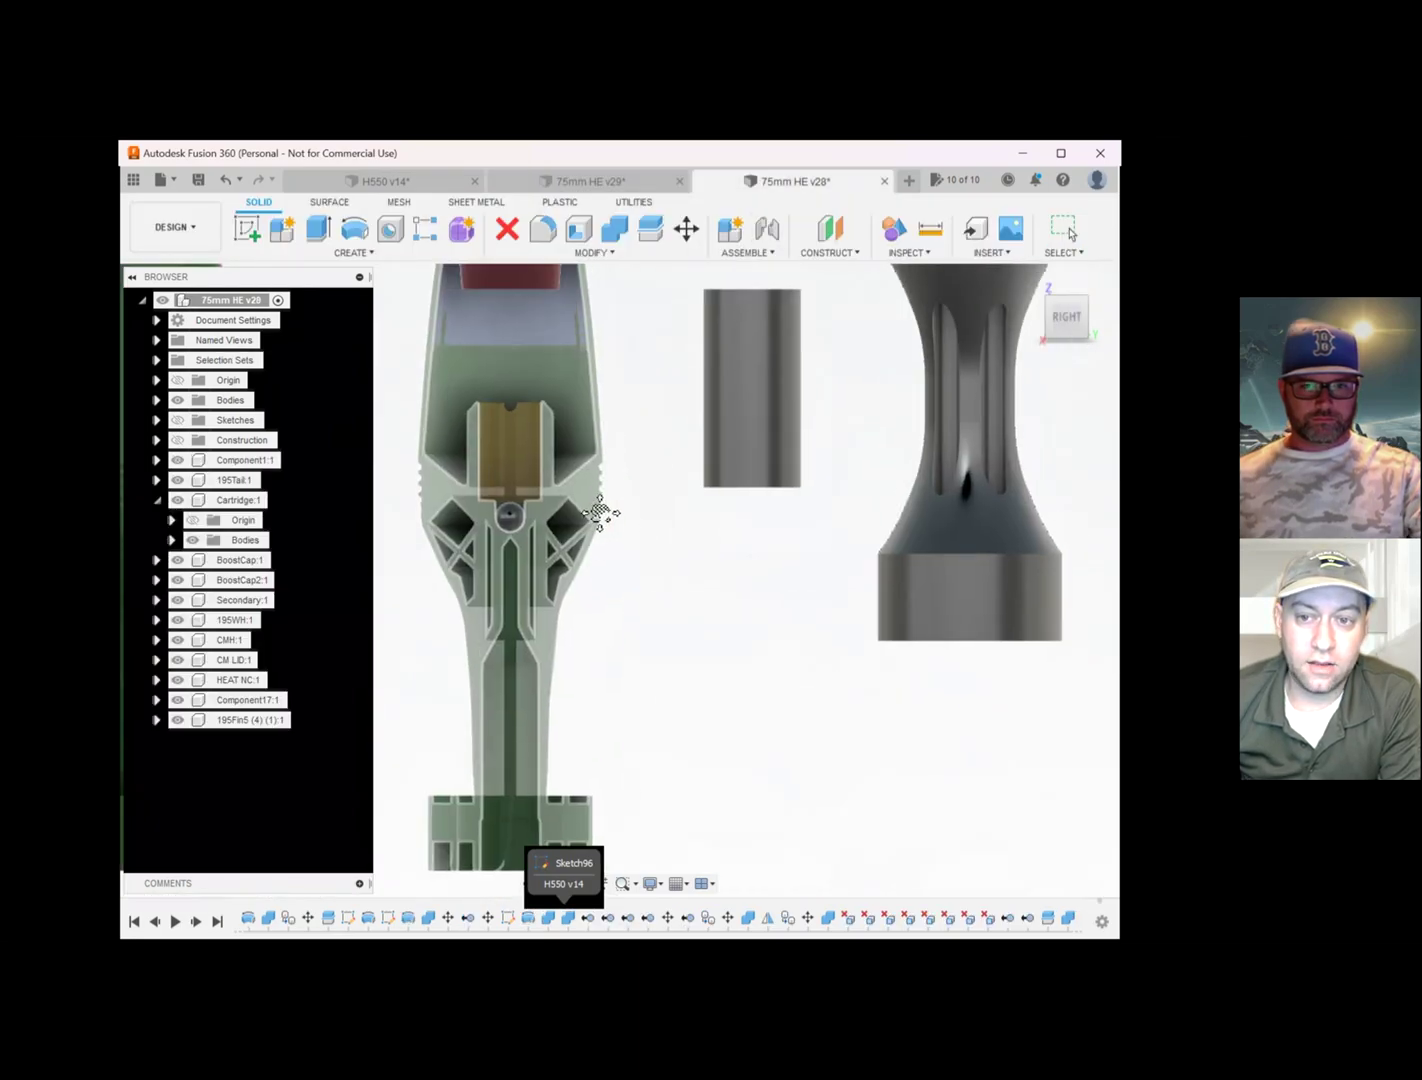
{"action": "scroll", "coordinate": [590, 509], "scroll_direction": "down", "scroll_amount": 1}
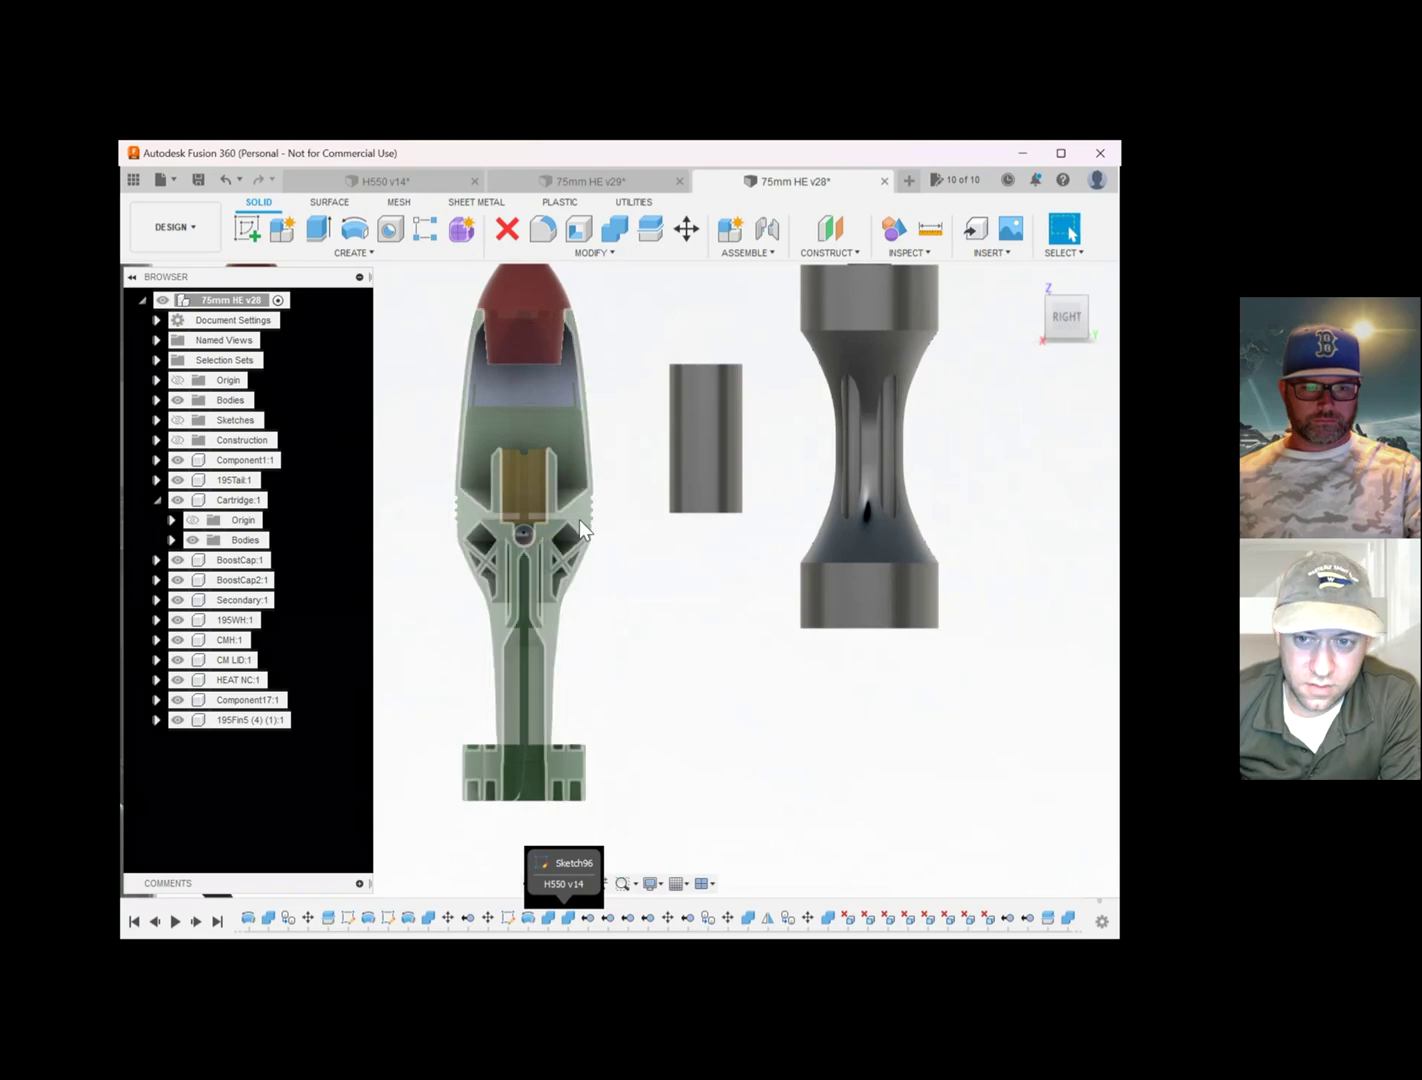
{"action": "middle_click_drag", "start_coordinate": [579, 514], "coordinate": [606, 549]}
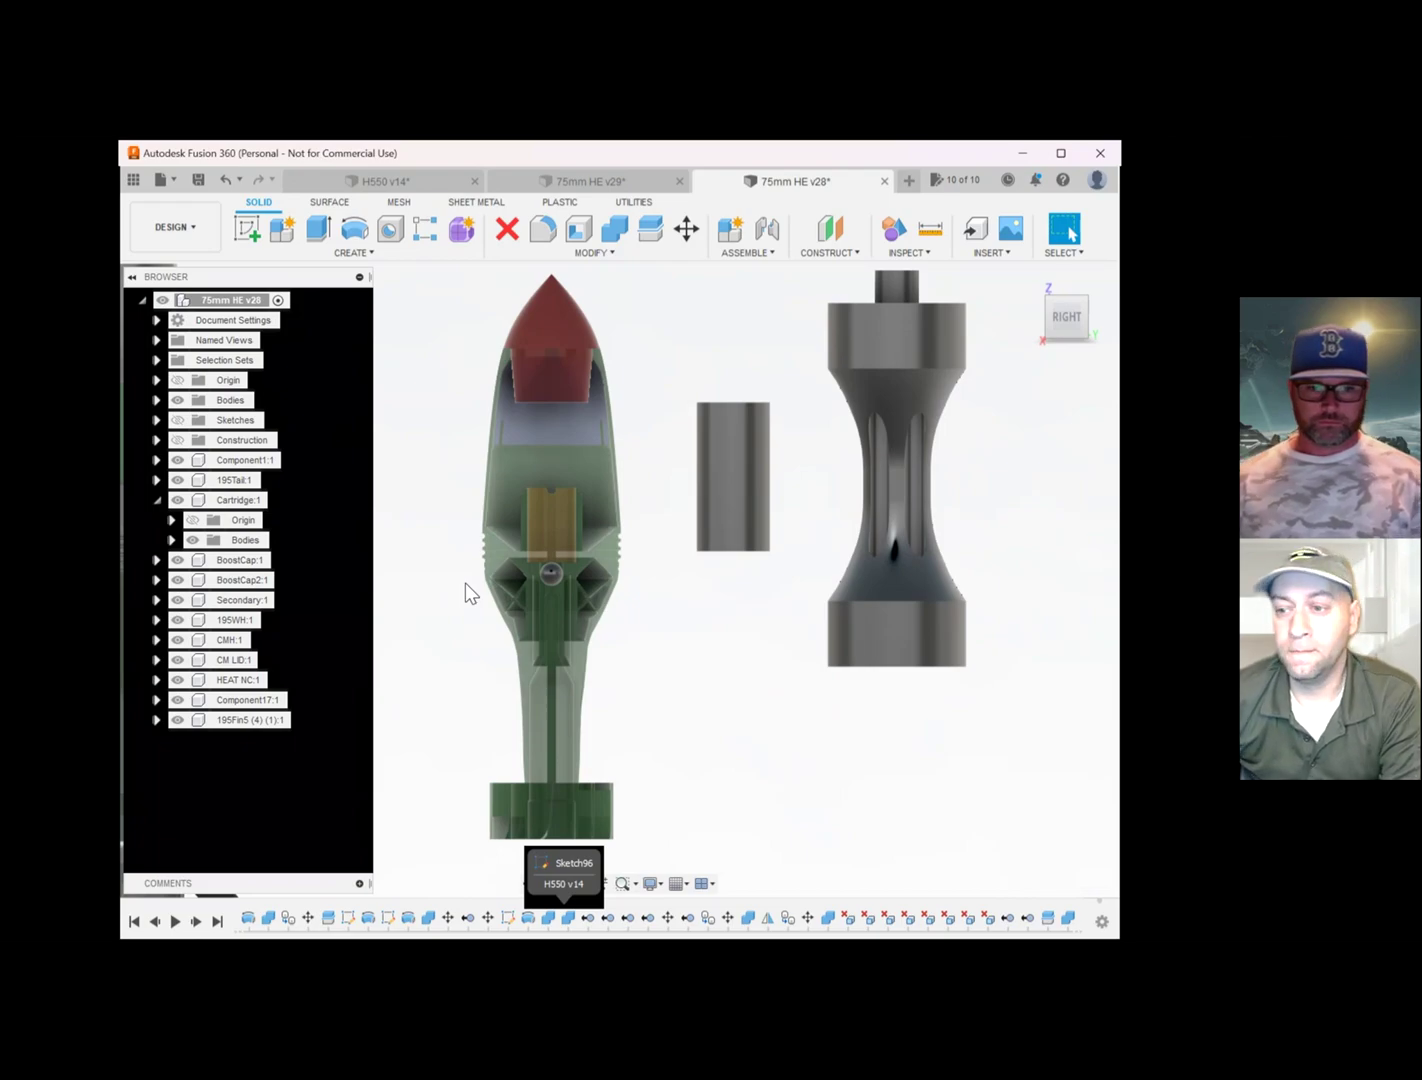
{"action": "scroll", "coordinate": [540, 585], "scroll_direction": "up", "scroll_amount": 2}
{"action": "scroll", "coordinate": [545, 584], "scroll_direction": "down", "scroll_amount": 3}
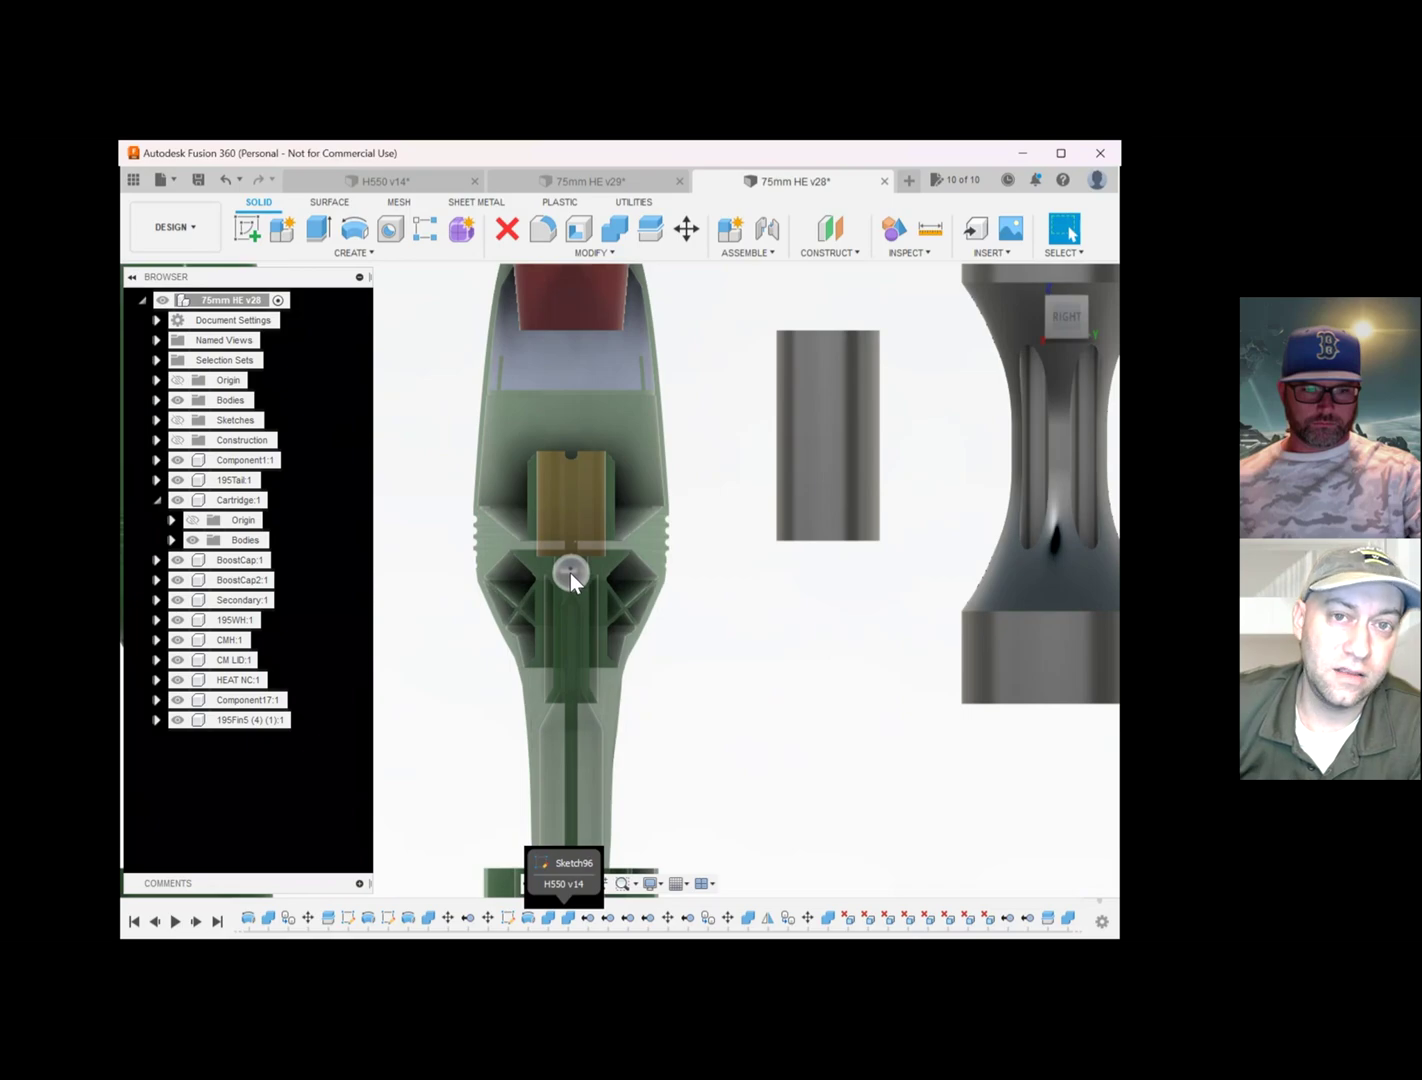
{"action": "scroll", "coordinate": [570, 574], "scroll_direction": "down", "scroll_amount": 3}
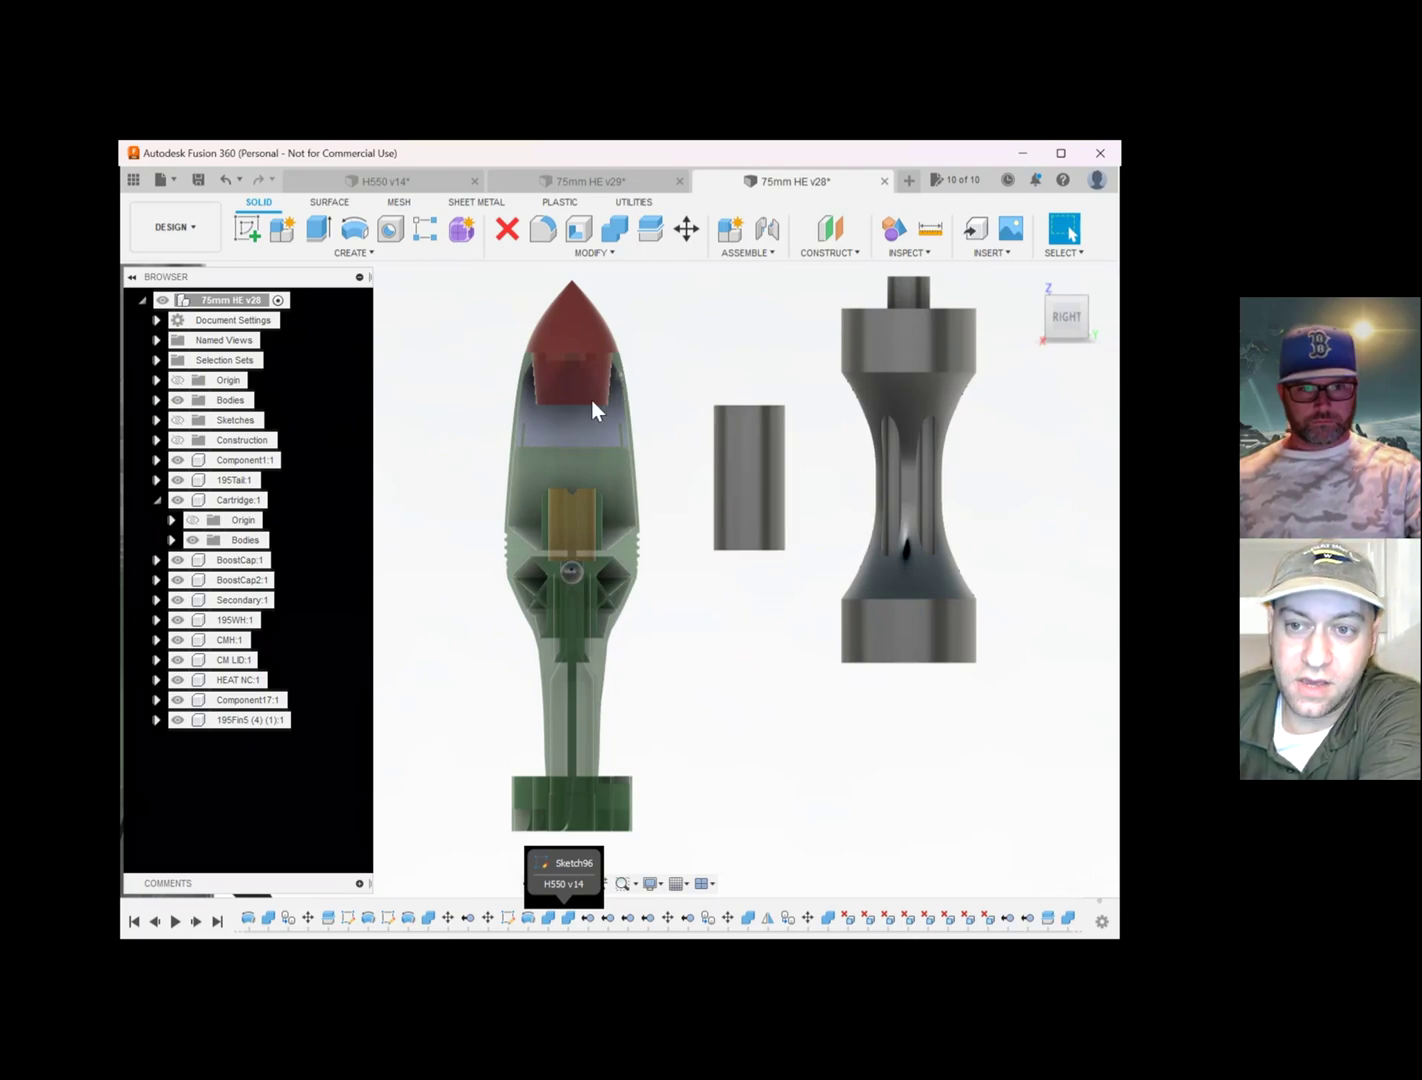
- Inspect the red nose insert and upper cavity of the v28 cutaway from above, below and the side
{"action": "middle_click_drag", "start_coordinate": [585, 426], "coordinate": [586, 414], "text": "shift"}
{"action": "middle_click_drag", "start_coordinate": [388, 375], "coordinate": [464, 529]}
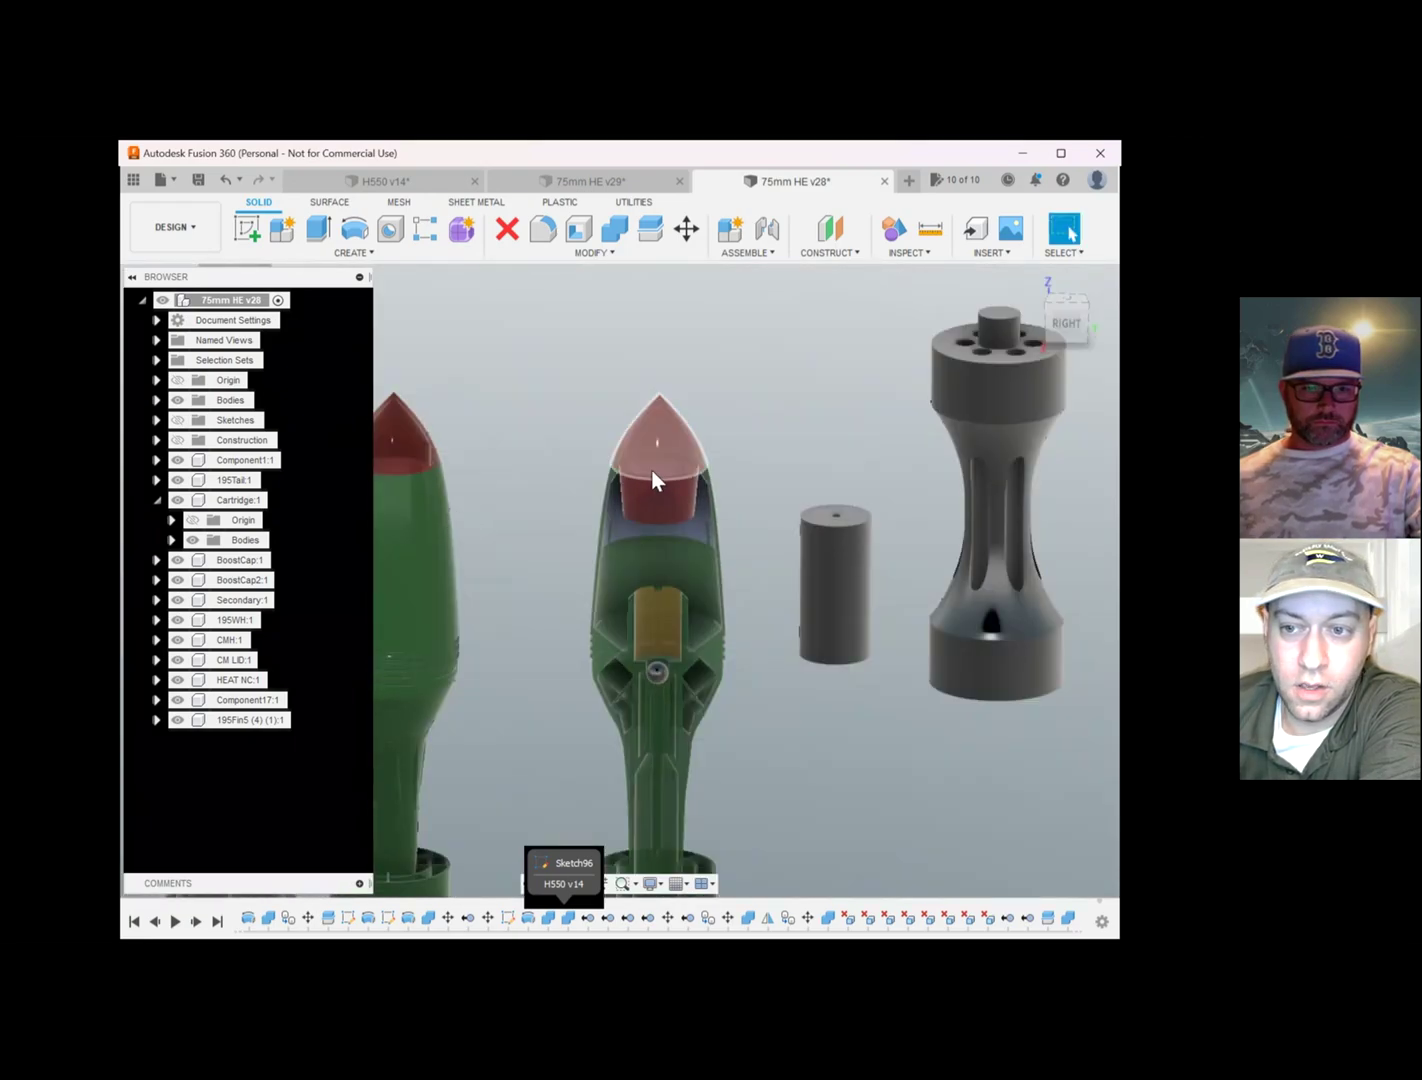
{"action": "middle_click_drag", "start_coordinate": [665, 501], "coordinate": [665, 470], "text": "shift"}
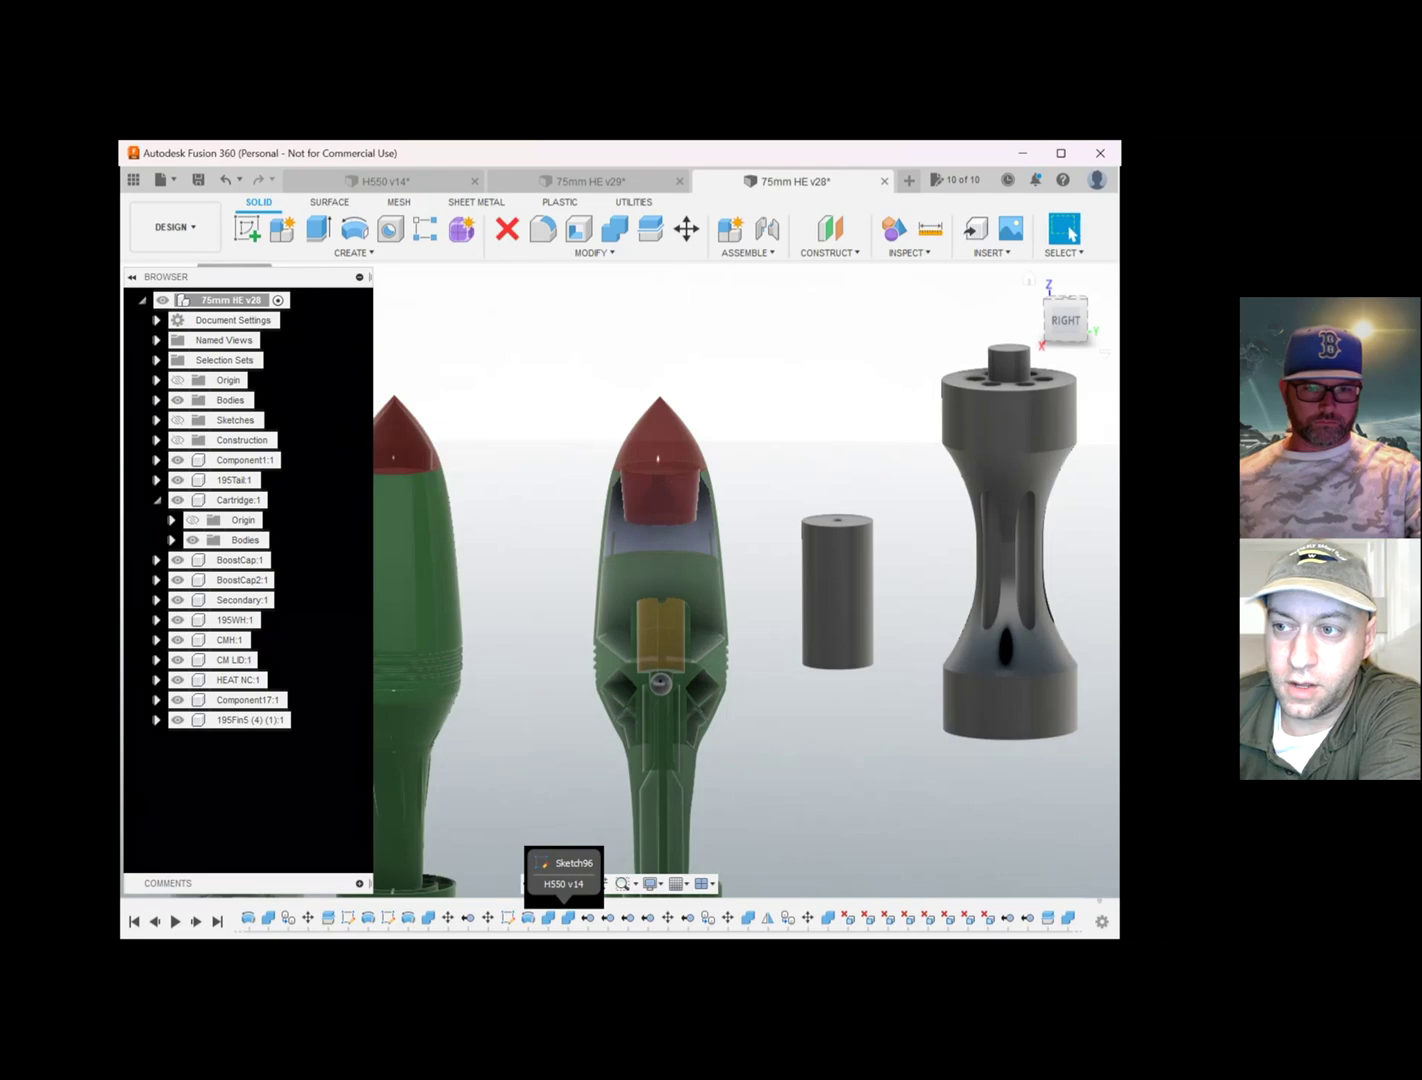
{"action": "left_click", "coordinate": [1065, 320]}
{"action": "scroll", "coordinate": [687, 541], "scroll_direction": "up", "scroll_amount": 3}
{"action": "middle_click_drag", "start_coordinate": [636, 583], "coordinate": [576, 509], "text": "shift"}
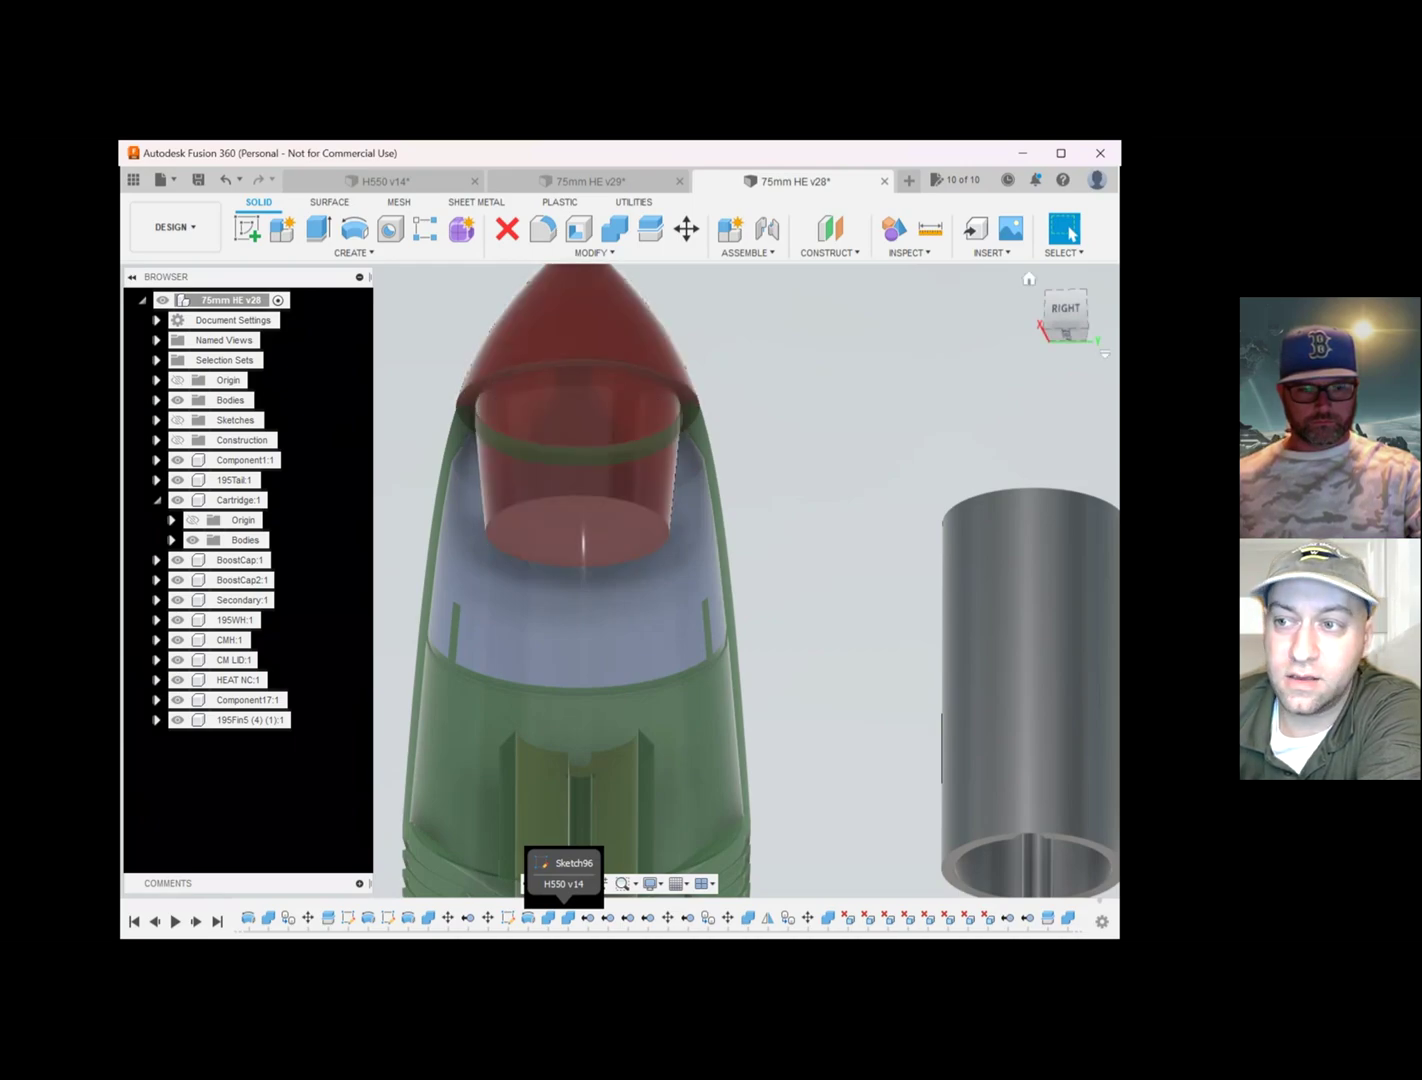
{"action": "left_click", "coordinate": [1066, 316]}
{"action": "middle_click_drag", "start_coordinate": [813, 485], "coordinate": [667, 556]}
{"action": "middle_click_drag", "start_coordinate": [543, 638], "coordinate": [712, 494]}
{"action": "scroll", "coordinate": [714, 495], "scroll_direction": "down", "scroll_amount": 3}
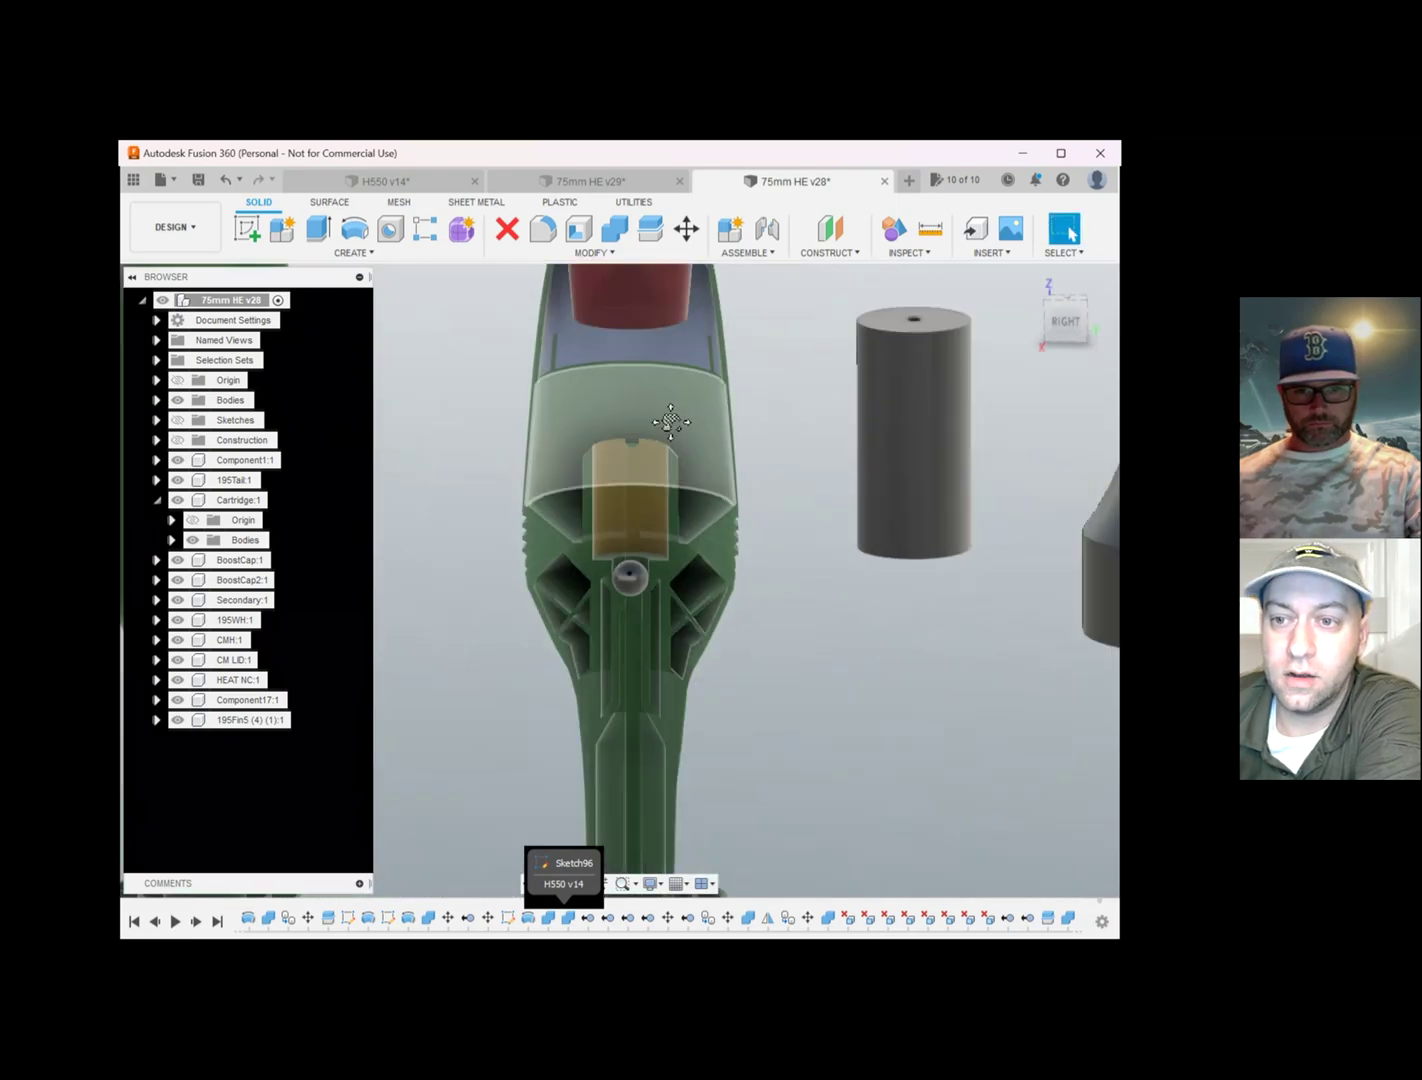
{"action": "middle_click_drag", "start_coordinate": [671, 422], "coordinate": [646, 568]}
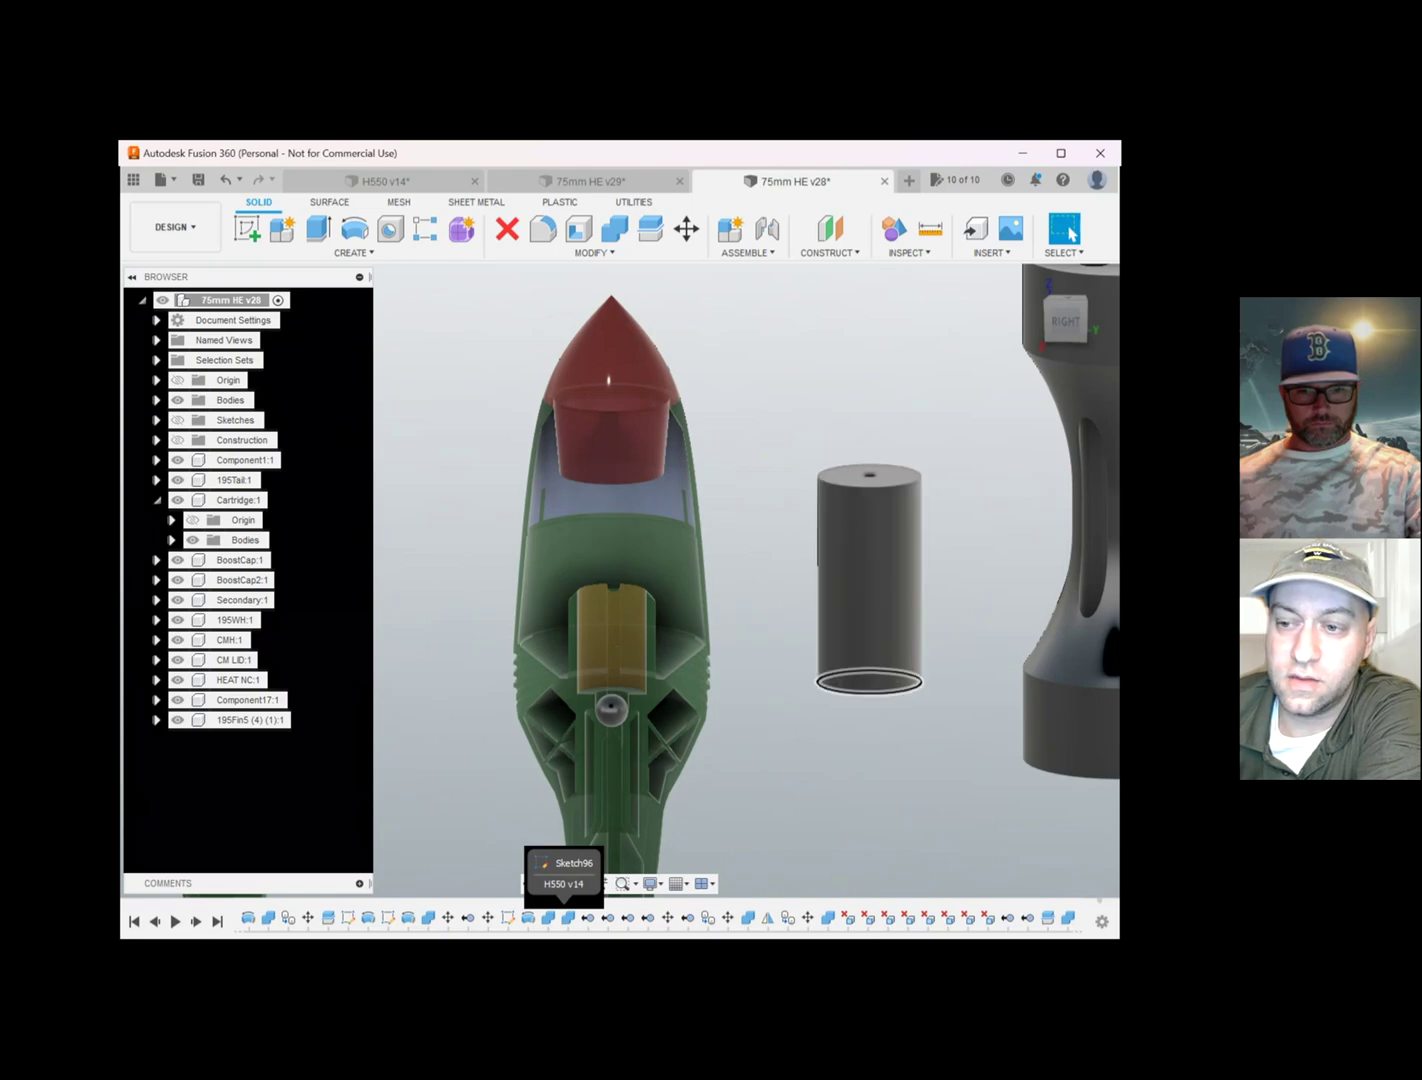
- Inspect the cutaway assembly and the grey cylinder from below, and restore the straight right view
{"action": "middle_click_drag", "start_coordinate": [867, 682], "coordinate": [868, 490], "text": "shift"}
{"action": "left_click", "coordinate": [1067, 230]}
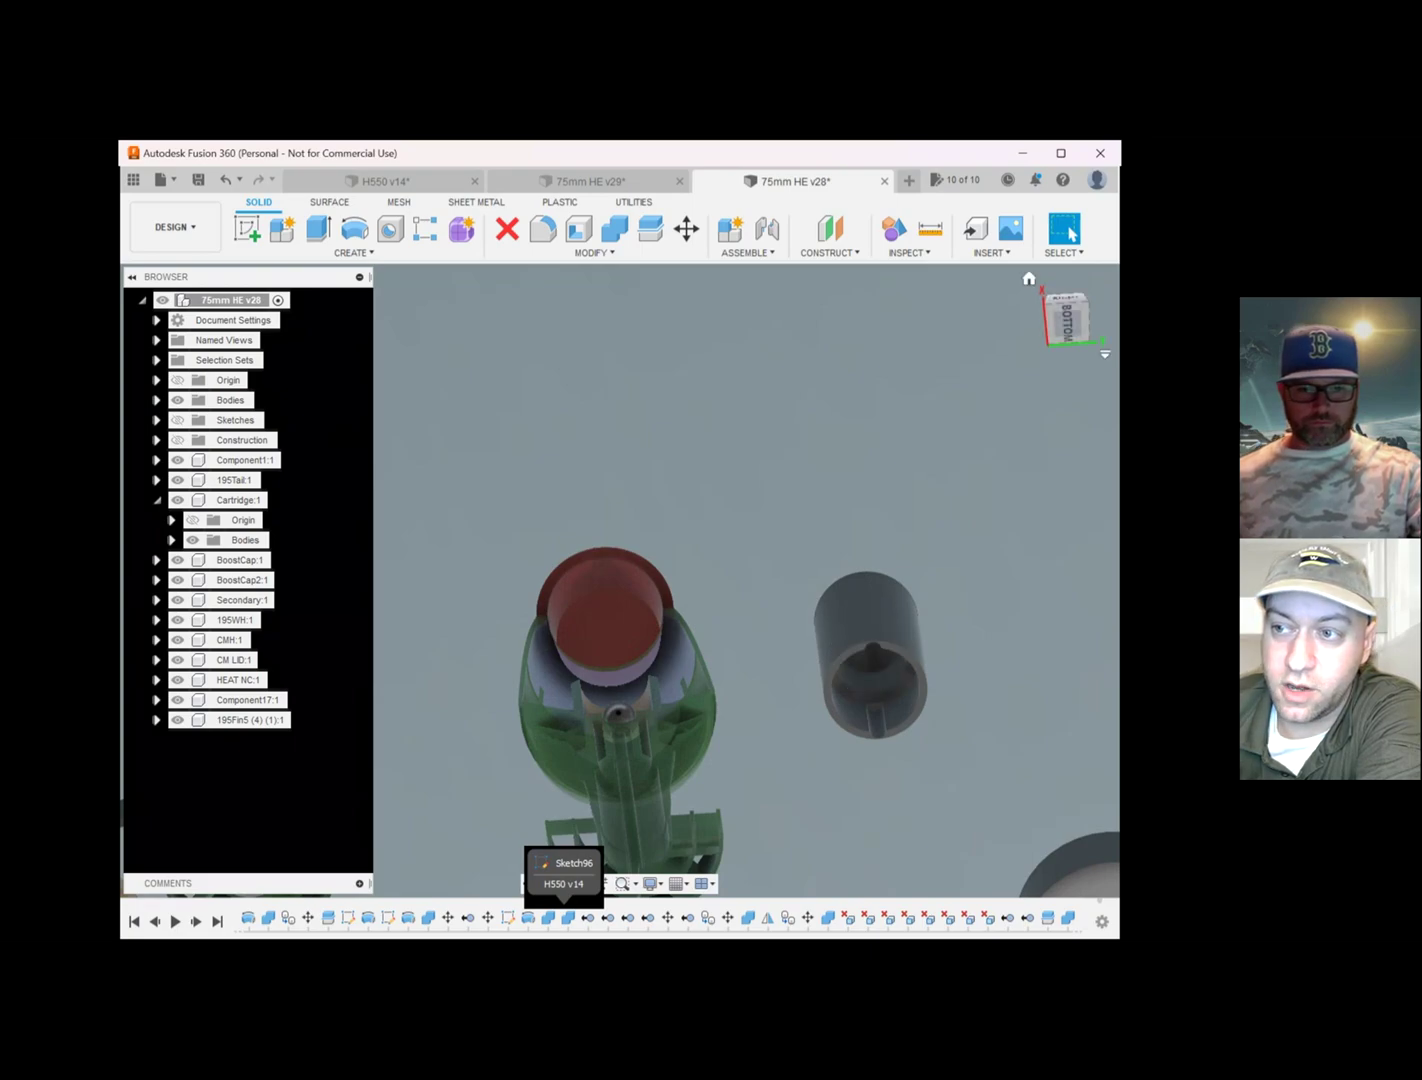
{"action": "left_click", "coordinate": [1066, 320]}
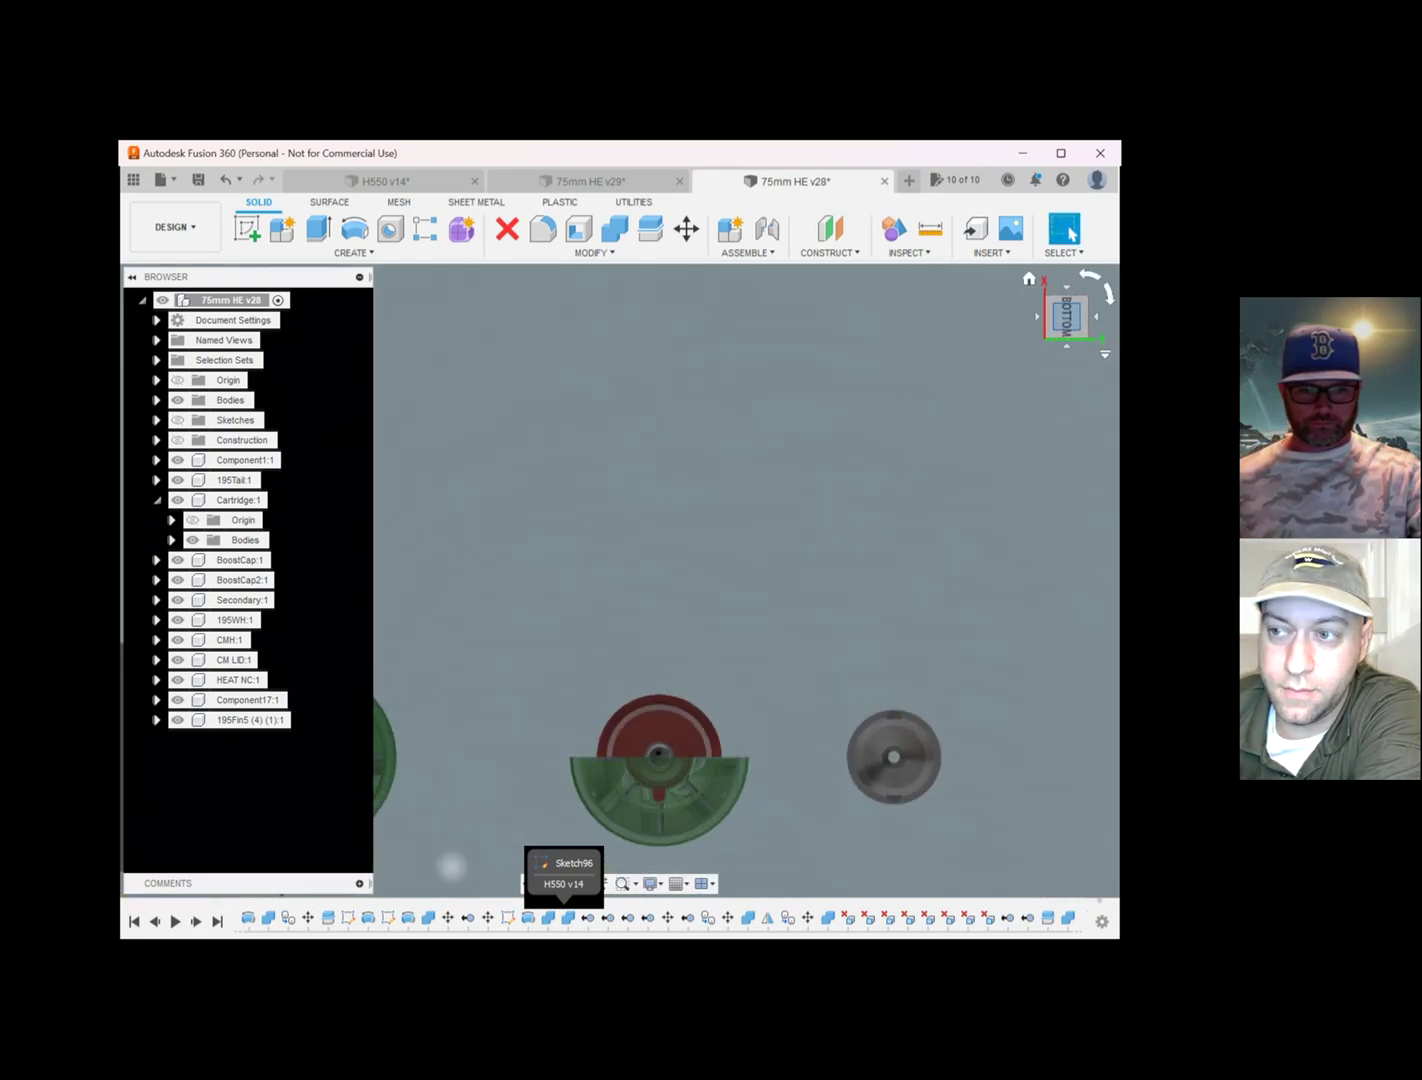
{"action": "left_click", "coordinate": [1066, 288]}
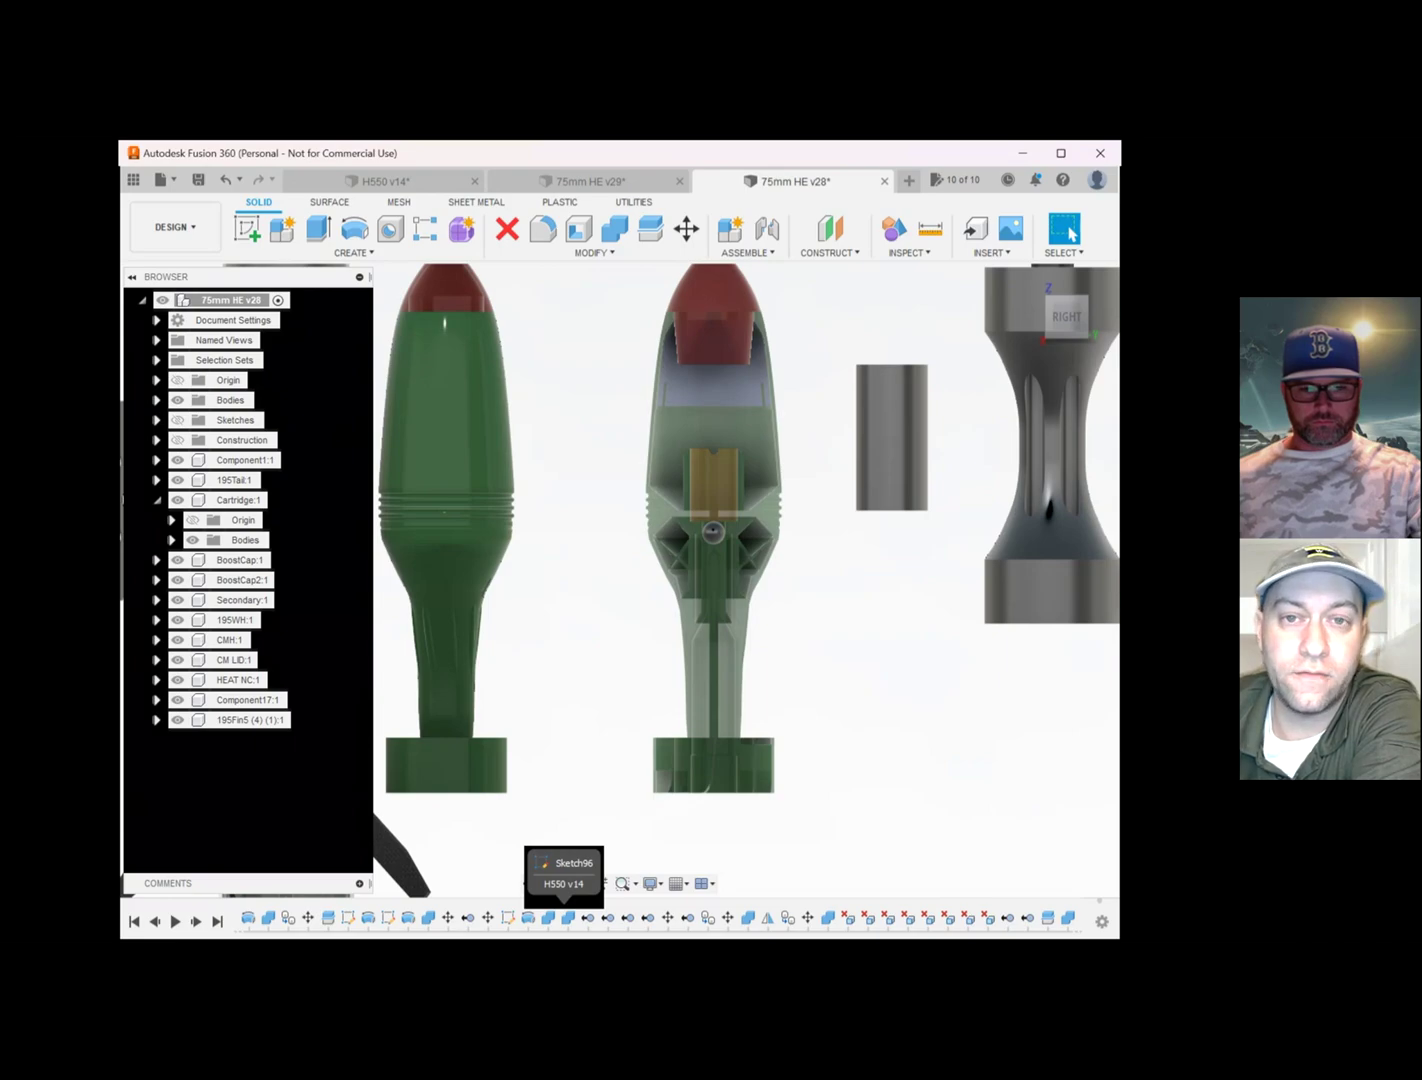
- Try moving the grey cylinder body -100 mm along Y over the cutaway assembly
{"action": "middle_click_drag", "start_coordinate": [892, 450], "coordinate": [887, 445]}
{"action": "key", "text": "m"}
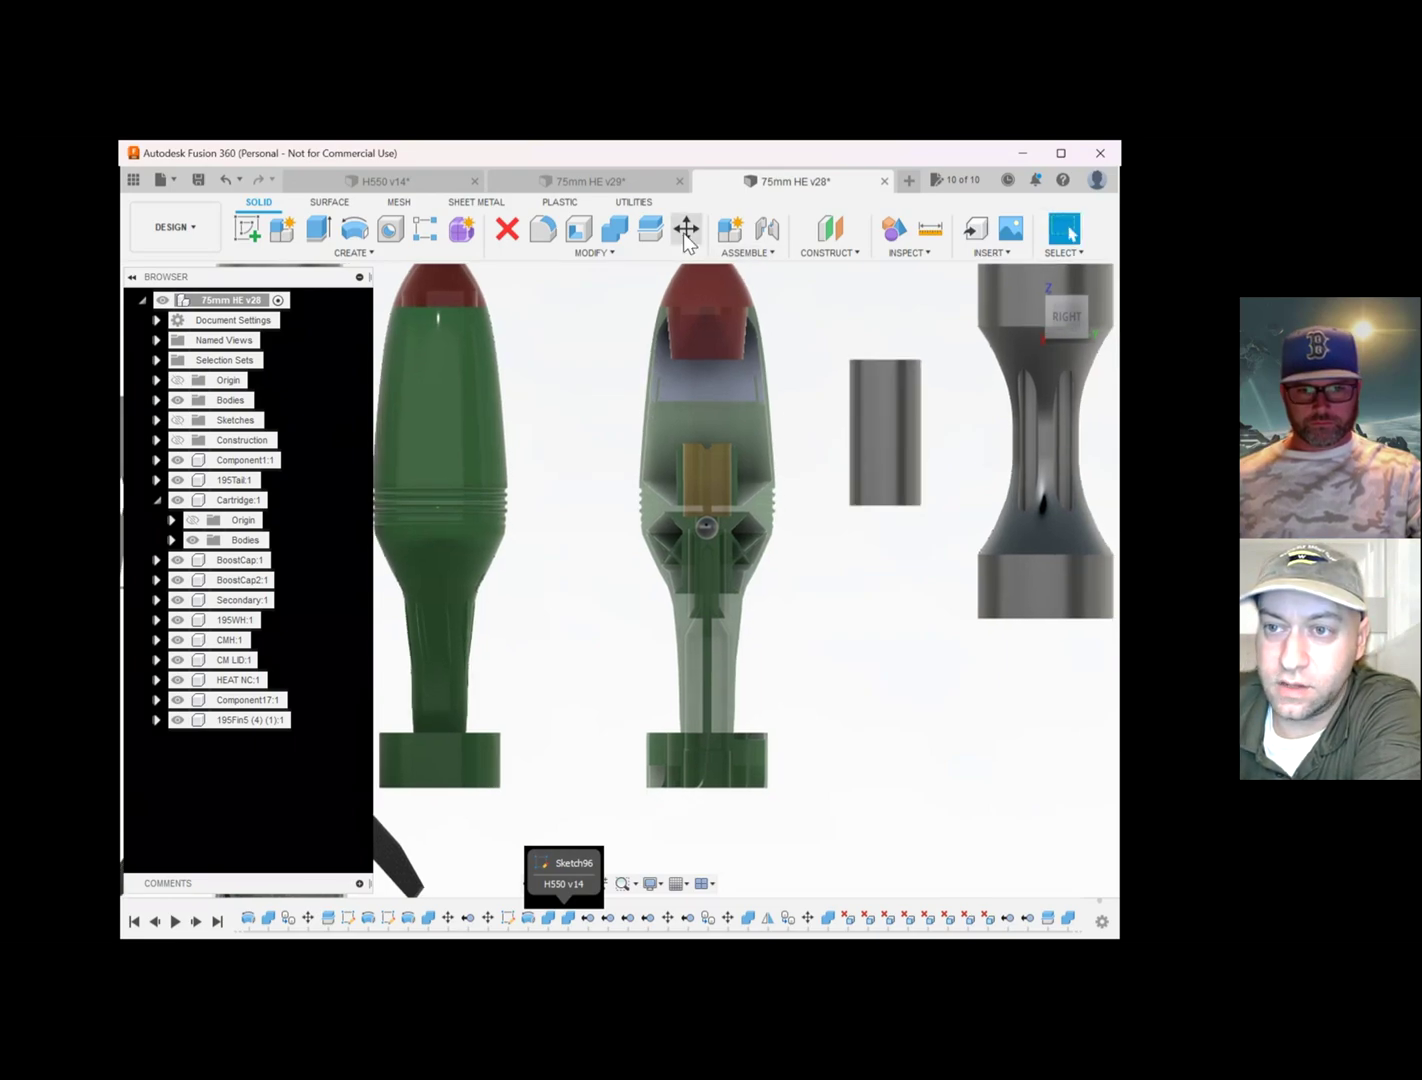
{"action": "left_click", "coordinate": [882, 440]}
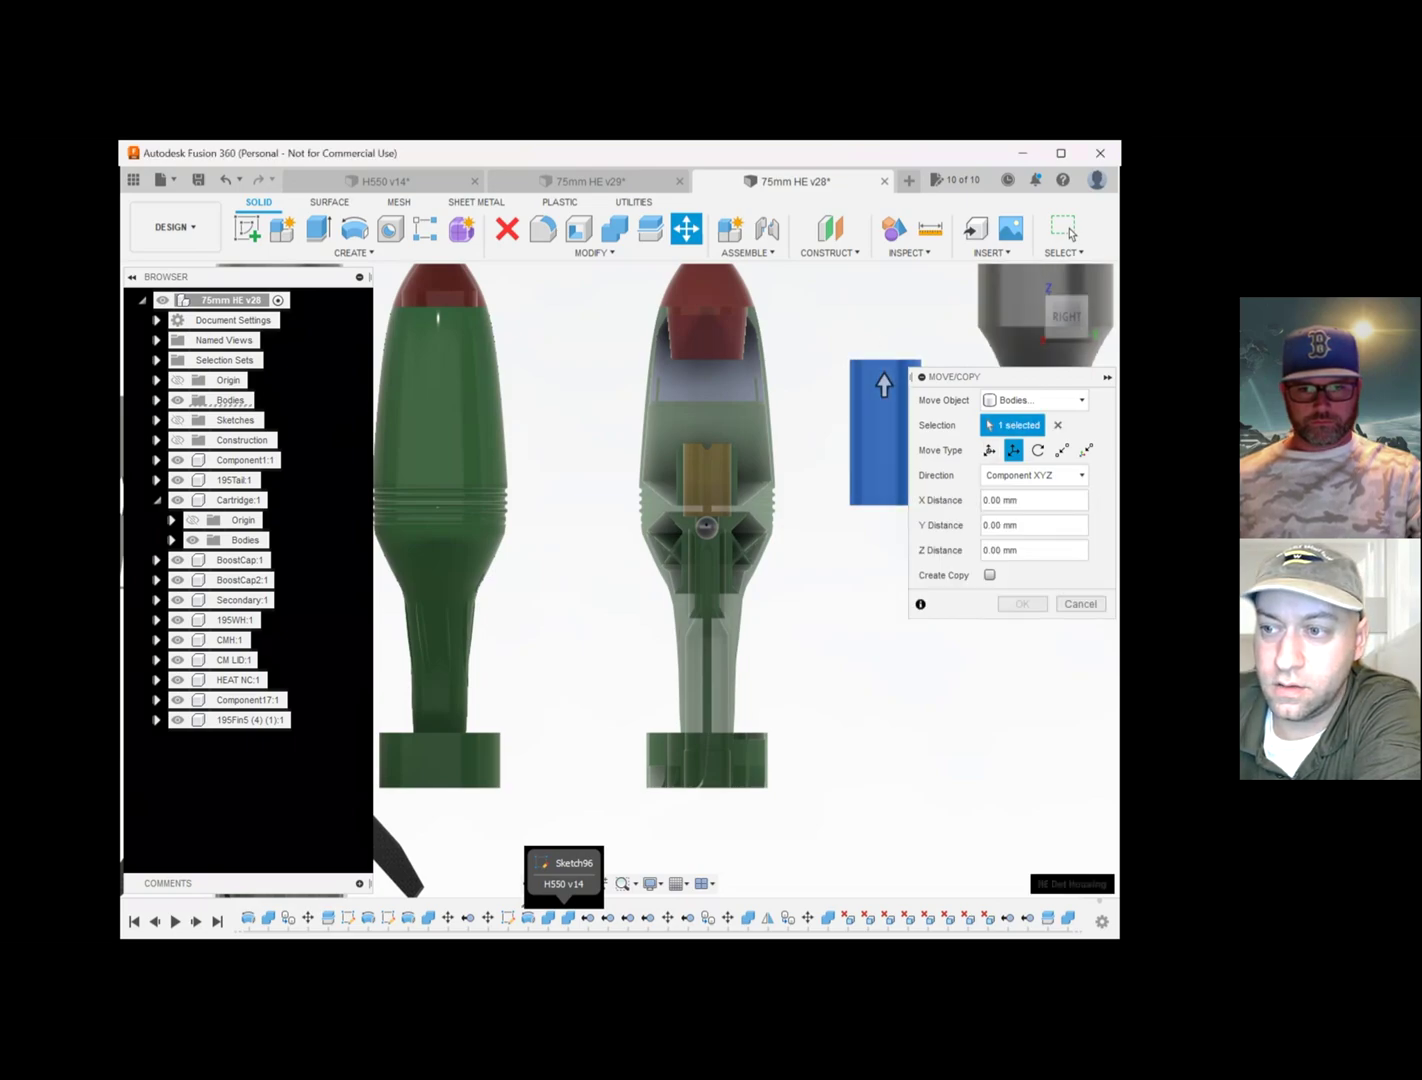
{"action": "left_click_drag", "start_coordinate": [1010, 376], "coordinate": [1078, 461]}
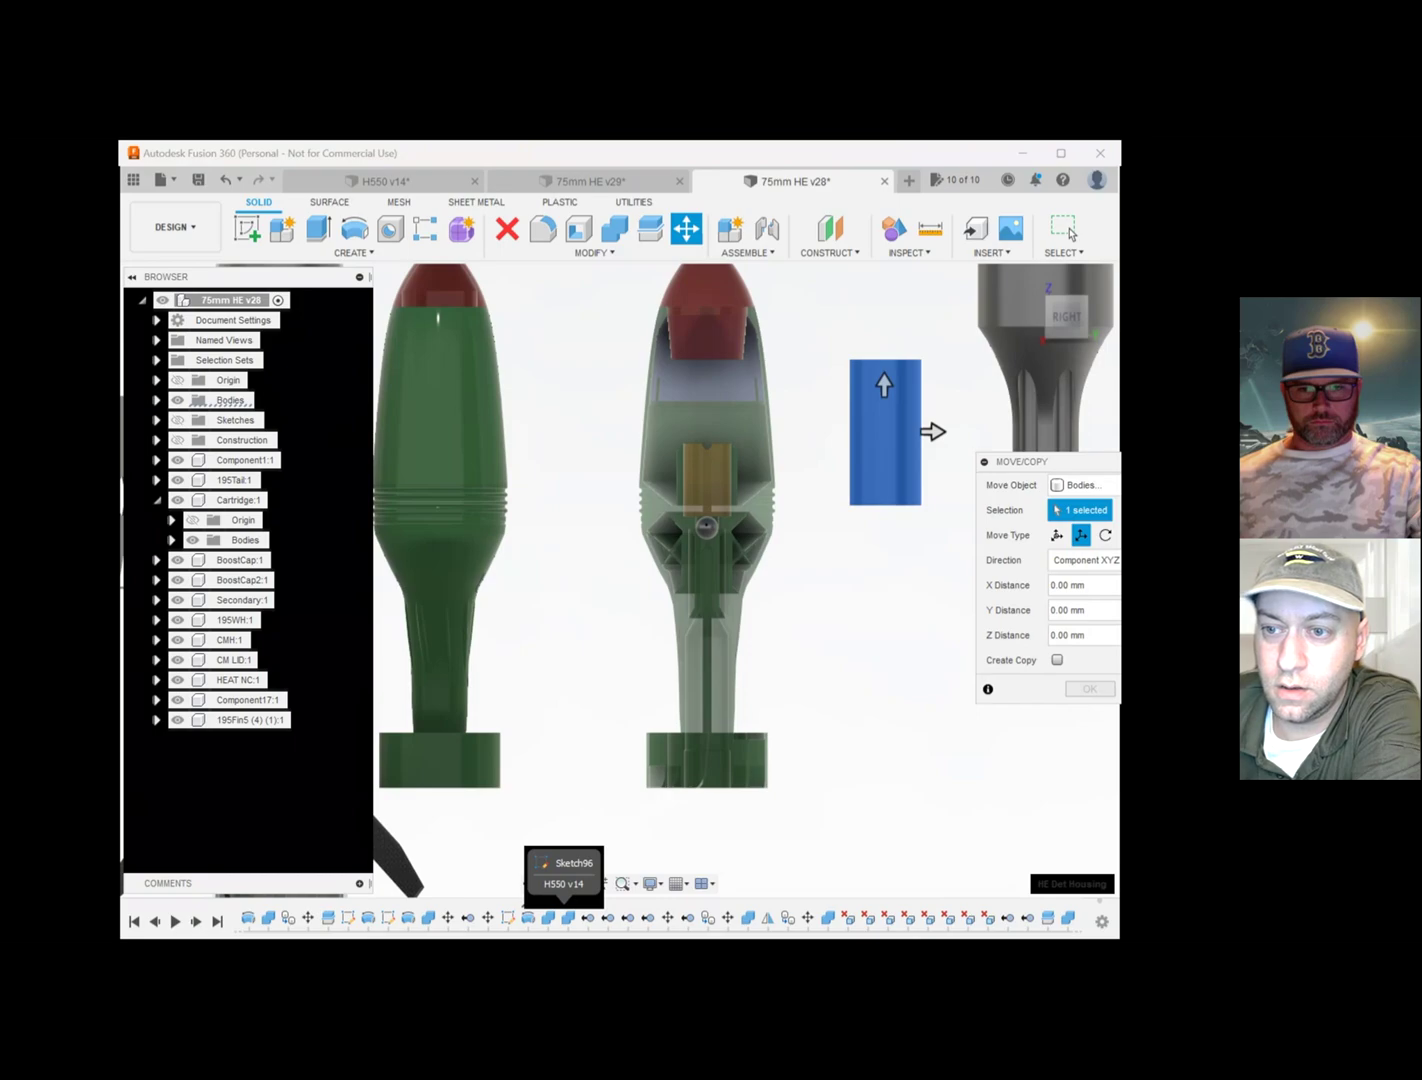
{"action": "left_click_drag", "start_coordinate": [933, 431], "coordinate": [756, 432]}
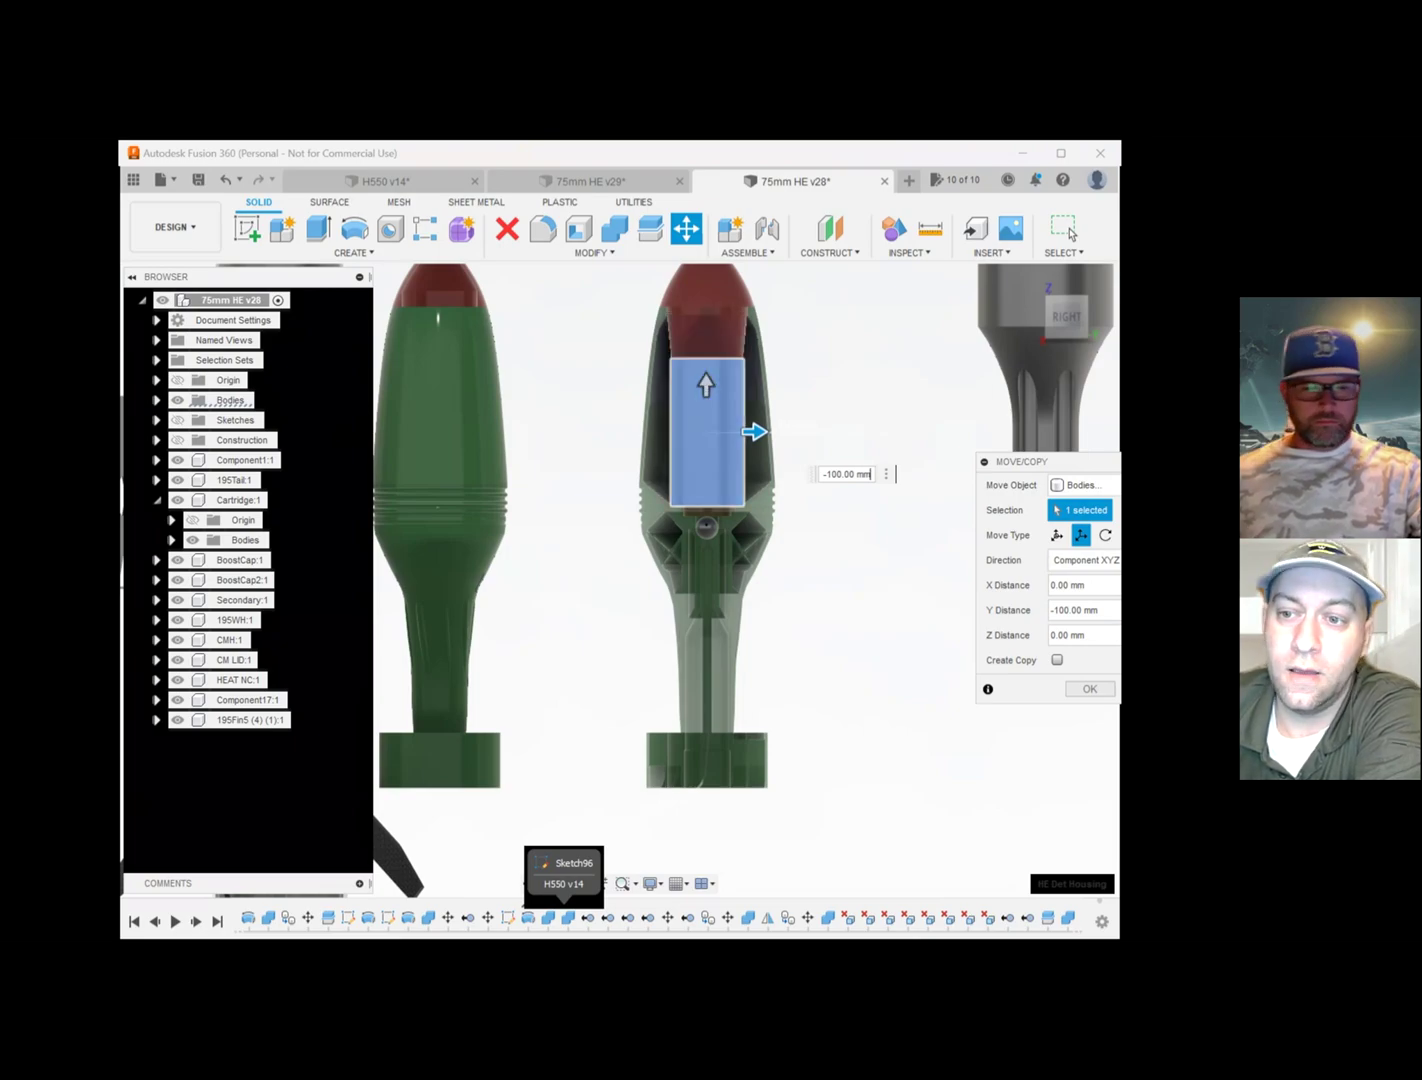
{"action": "middle_click_drag", "start_coordinate": [736, 405], "coordinate": [778, 525]}
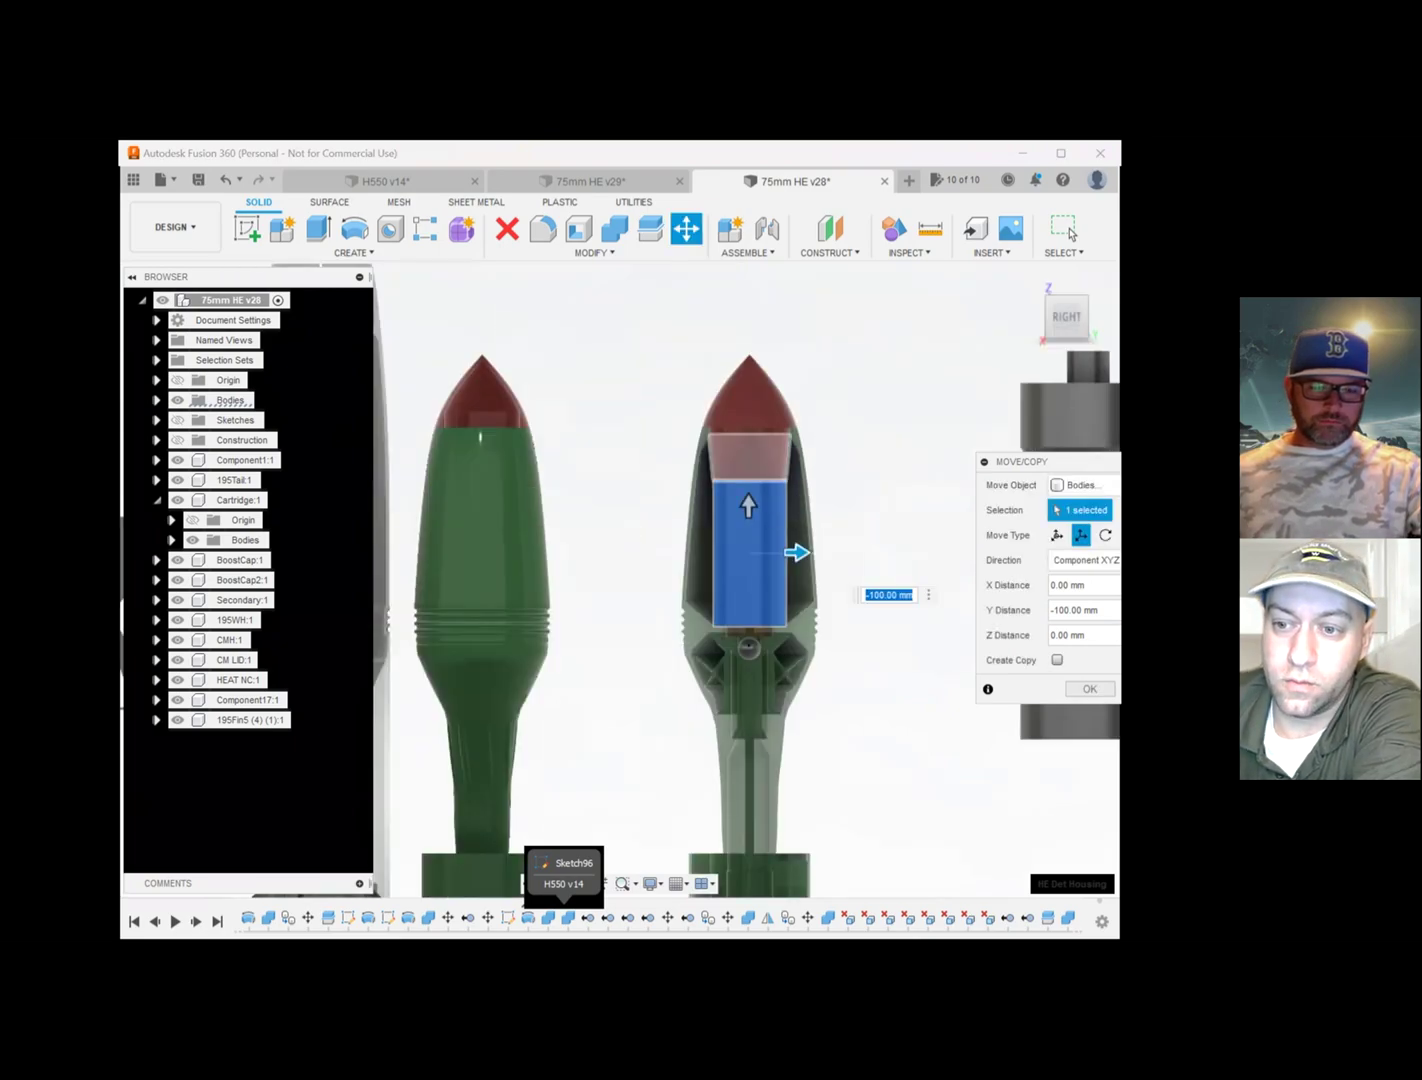
{"action": "key", "text": "Return"}
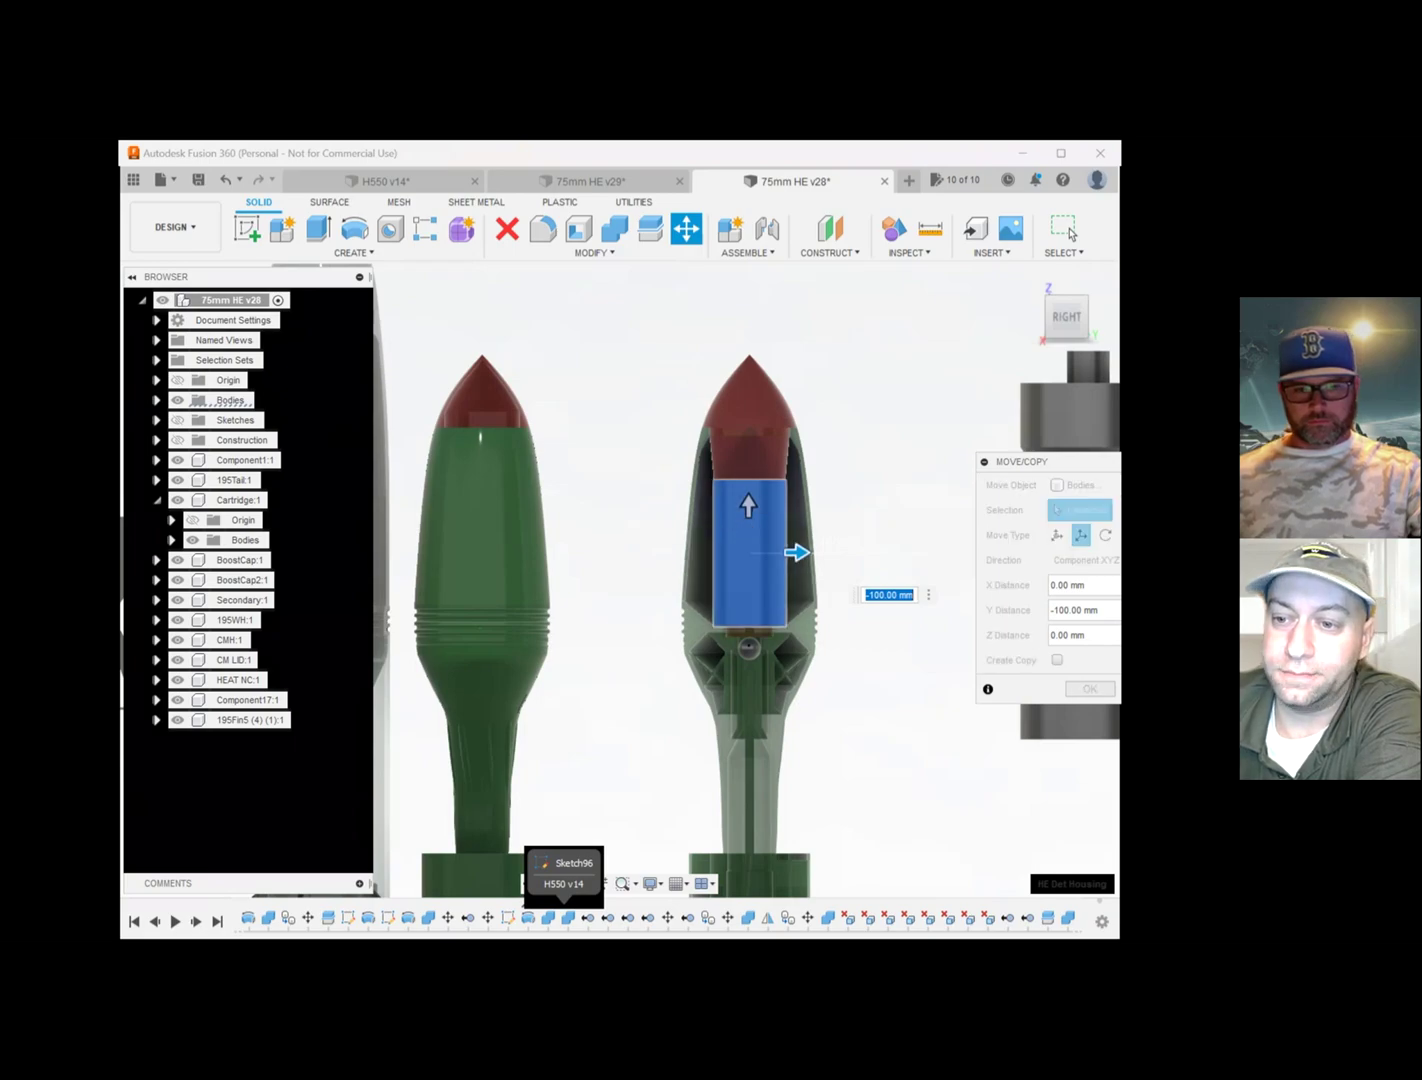
{"action": "middle_click_drag", "start_coordinate": [738, 426], "coordinate": [723, 397]}
{"action": "scroll", "coordinate": [723, 397], "scroll_direction": "down", "scroll_amount": 1}
- Try Y distances of -30 mm and -20 mm for the grey cylinder beside the cutaway, and leave the move
{"action": "left_click_drag", "start_coordinate": [779, 510], "coordinate": [893, 510]}
{"action": "scroll", "coordinate": [805, 727], "scroll_direction": "down", "scroll_amount": 2}
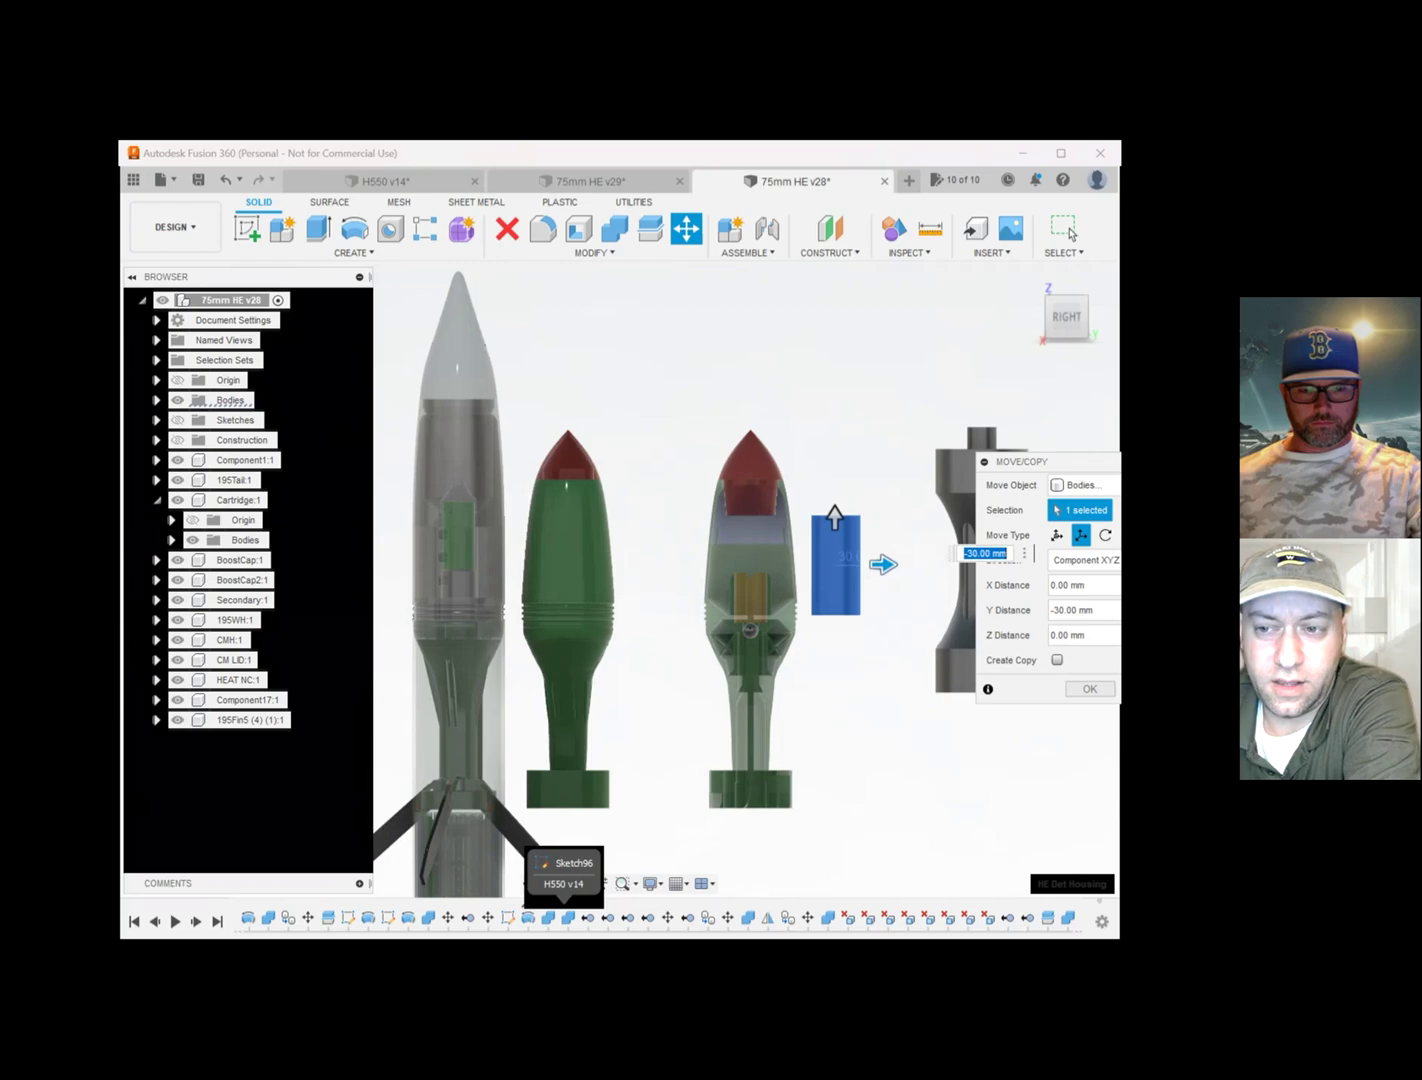
{"action": "scroll", "coordinate": [699, 462], "scroll_direction": "up", "scroll_amount": 5}
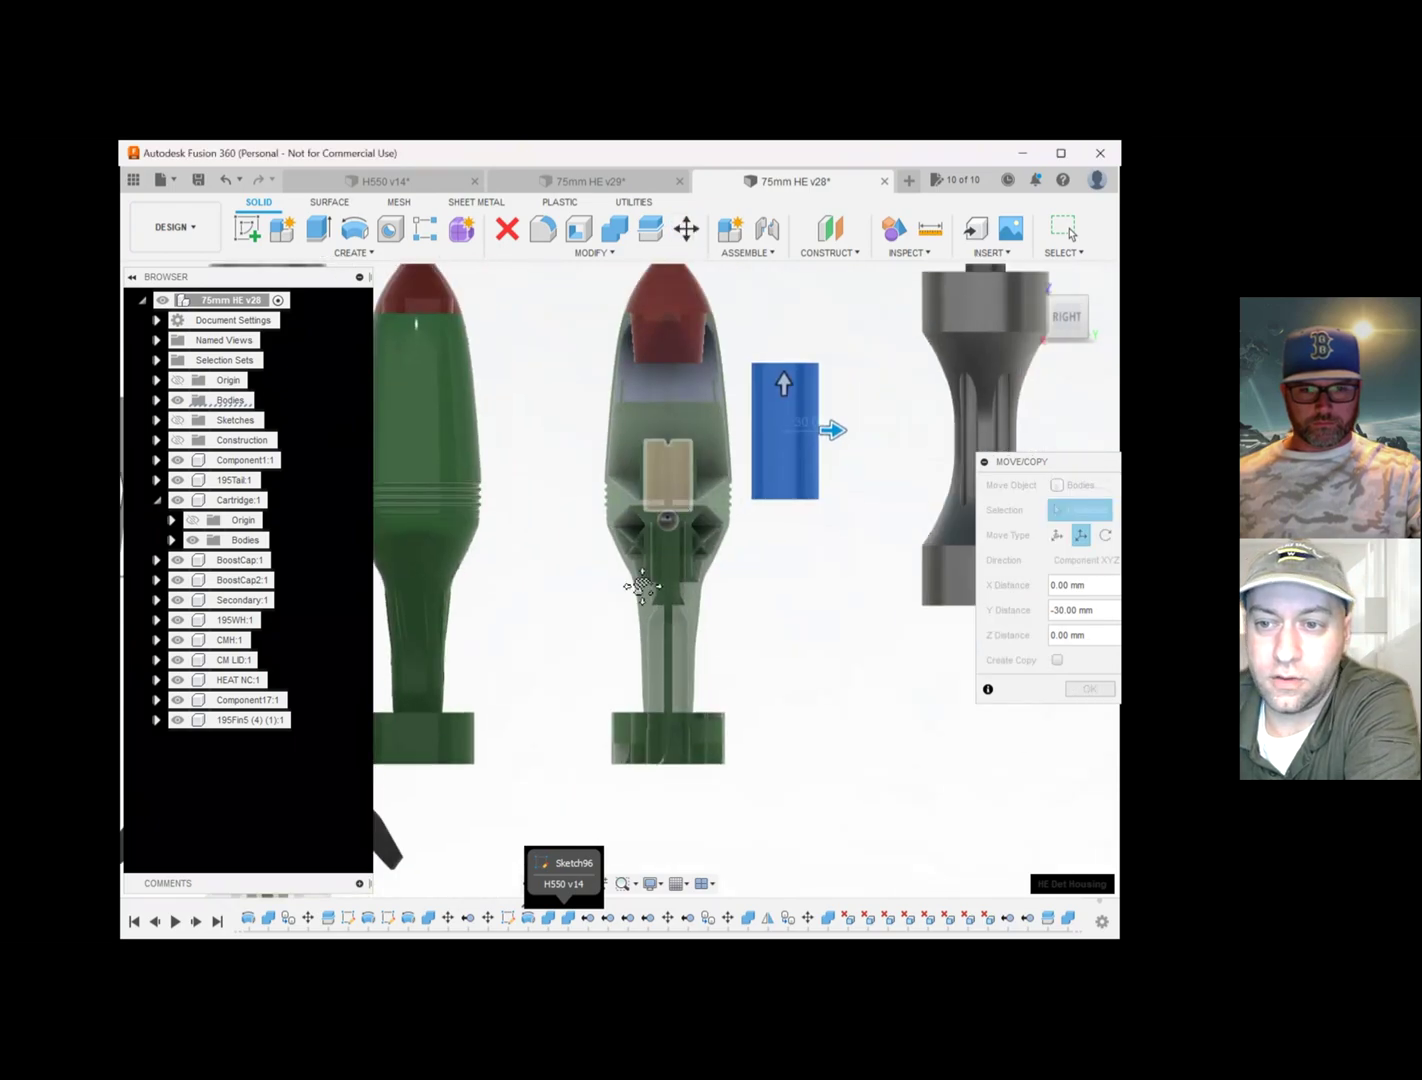
{"action": "middle_click_drag", "start_coordinate": [642, 586], "coordinate": [601, 668]}
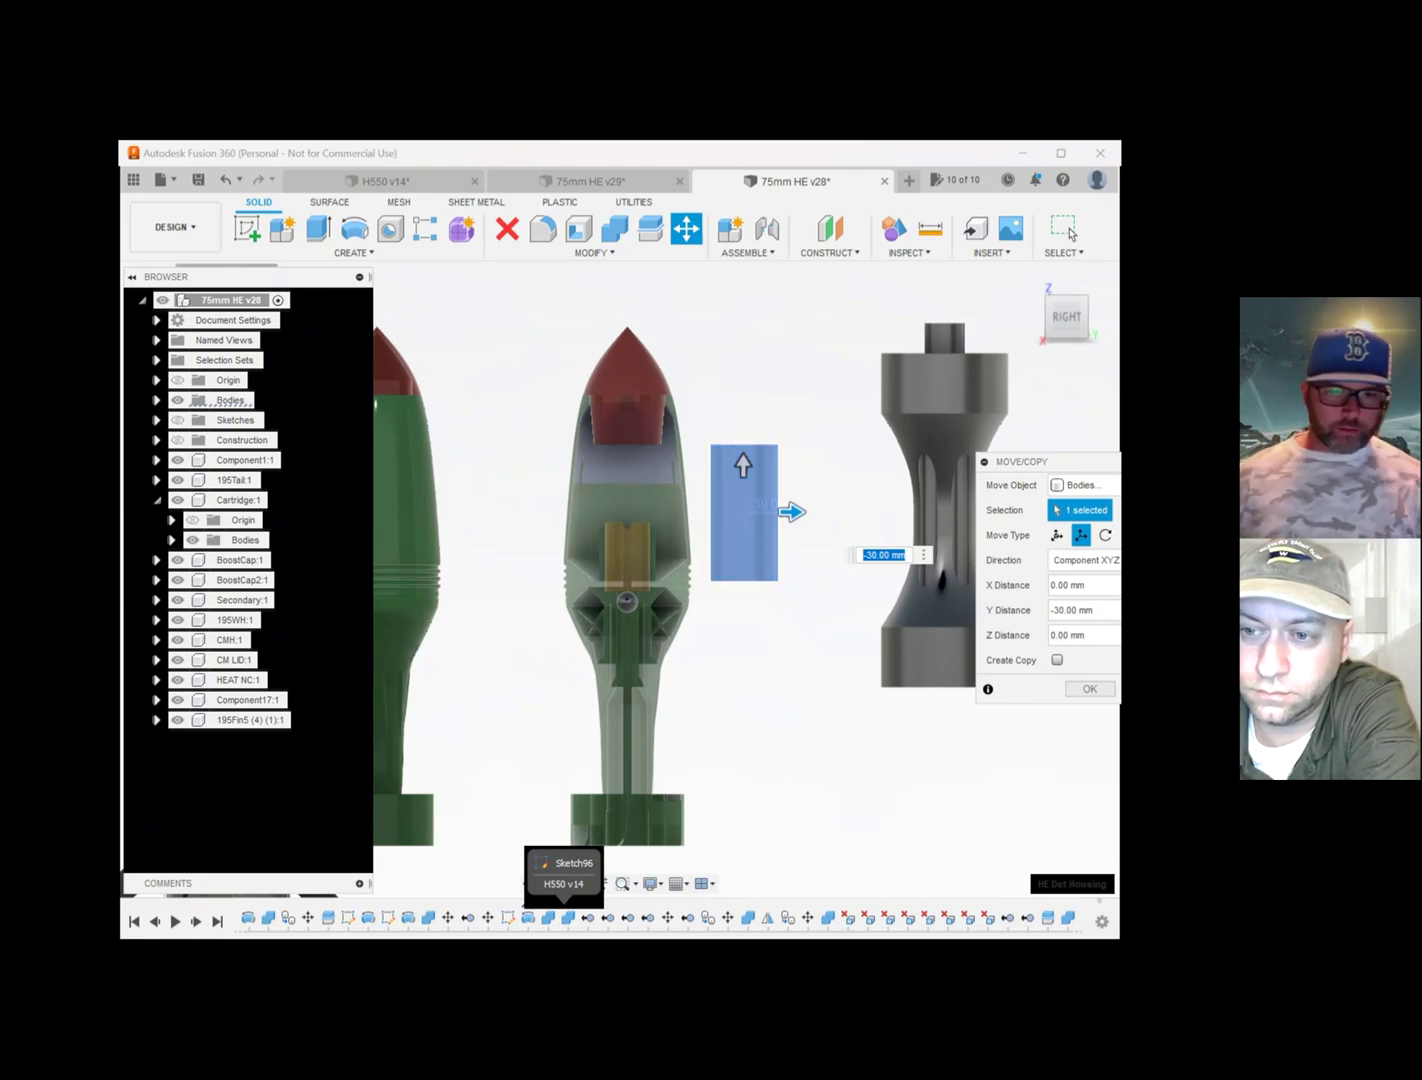
{"action": "type", "text": "-20"}
{"action": "key", "text": "Return"}
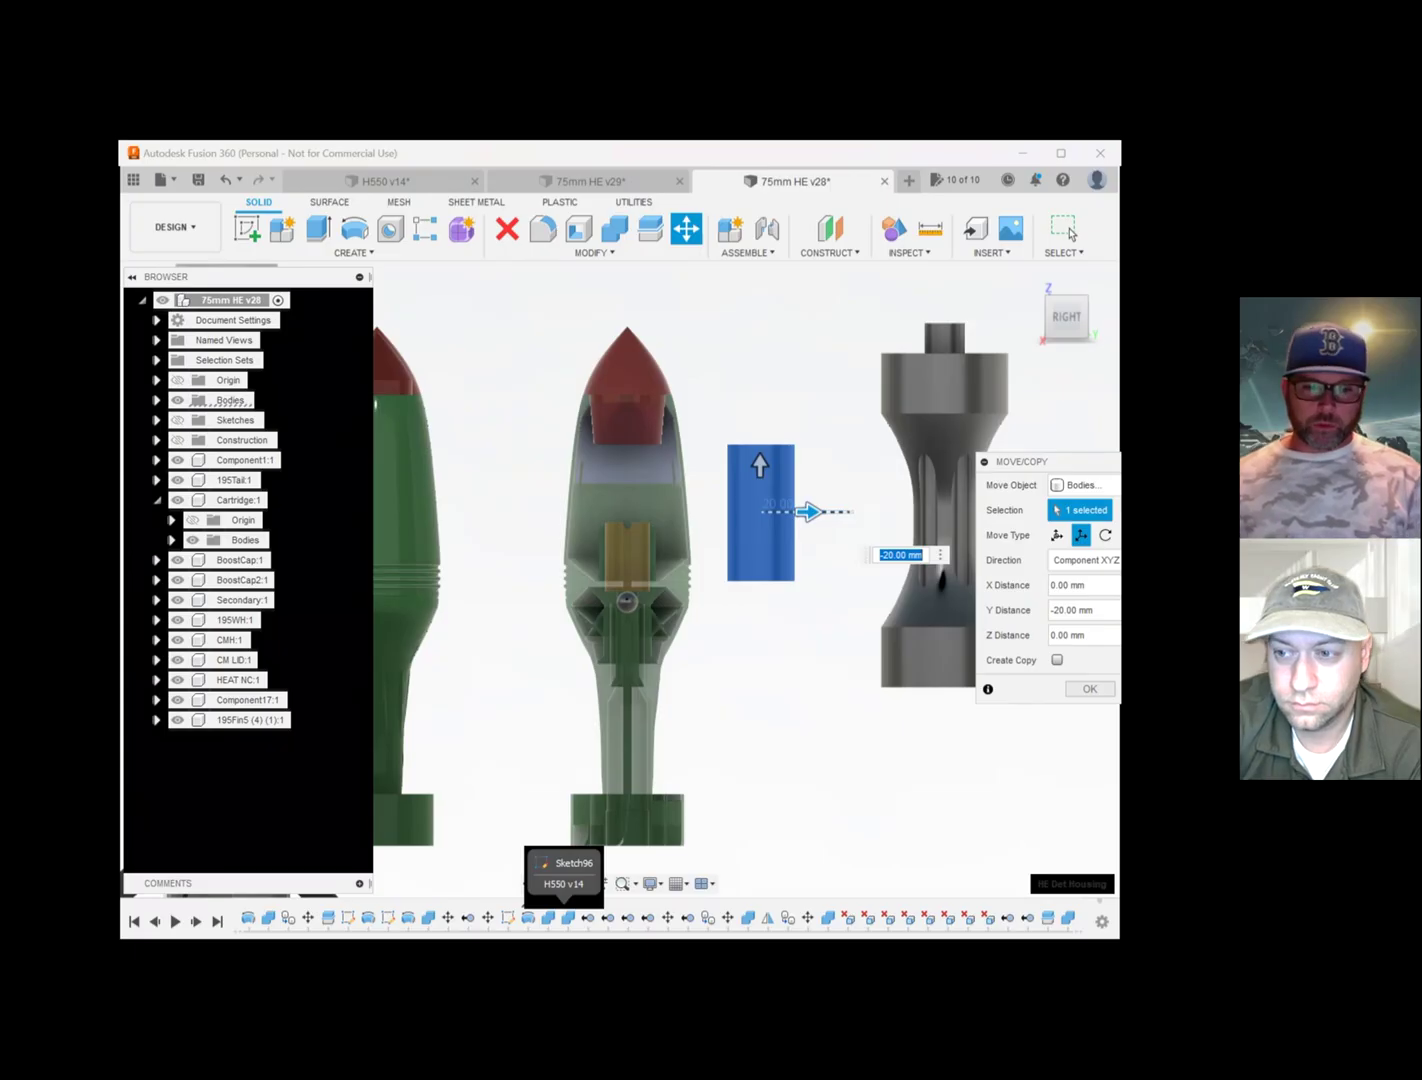
{"action": "key", "text": "Return"}
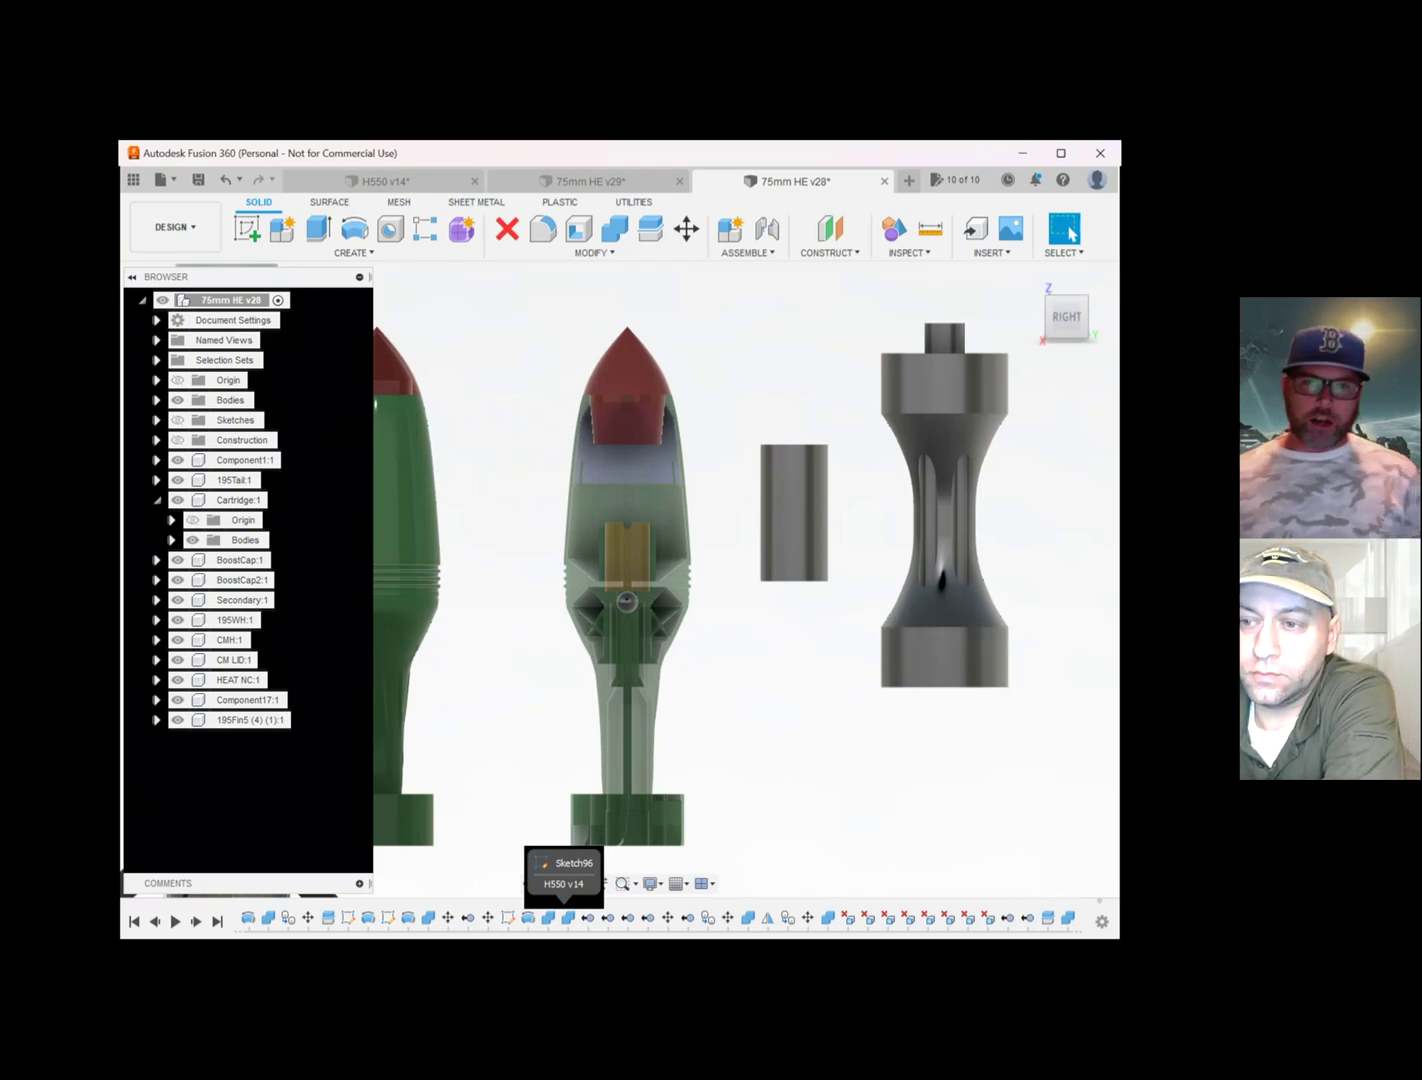
- Examine the hourglass-shaped part's slots and holed underside, and return it to the straight right view
{"action": "middle_click_drag", "start_coordinate": [1010, 470], "coordinate": [690, 519]}
{"action": "key", "text": "Escape"}
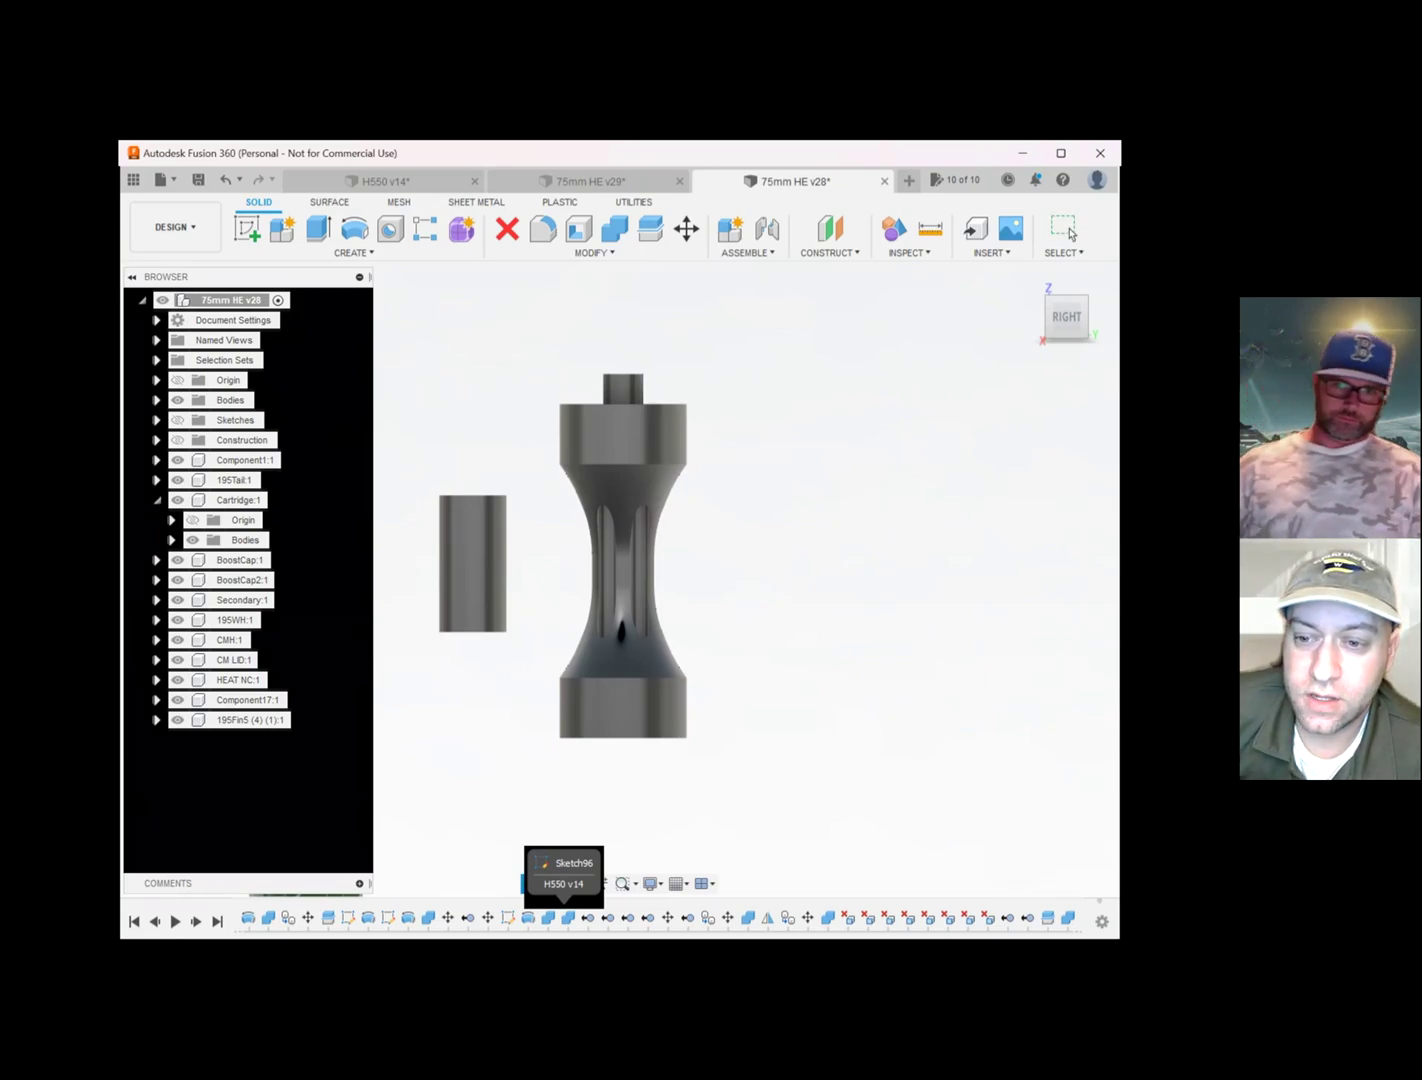
{"action": "mouse_move", "coordinate": [716, 558]}
{"action": "middle_mouse_down", "text": "shift"}
{"action": "mouse_move", "coordinate": [716, 640]}
{"action": "mouse_move", "coordinate": [698, 655]}
{"action": "mouse_move", "coordinate": [713, 550]}
{"action": "middle_mouse_up", "text": "shift"}
{"action": "left_click", "coordinate": [1065, 328]}
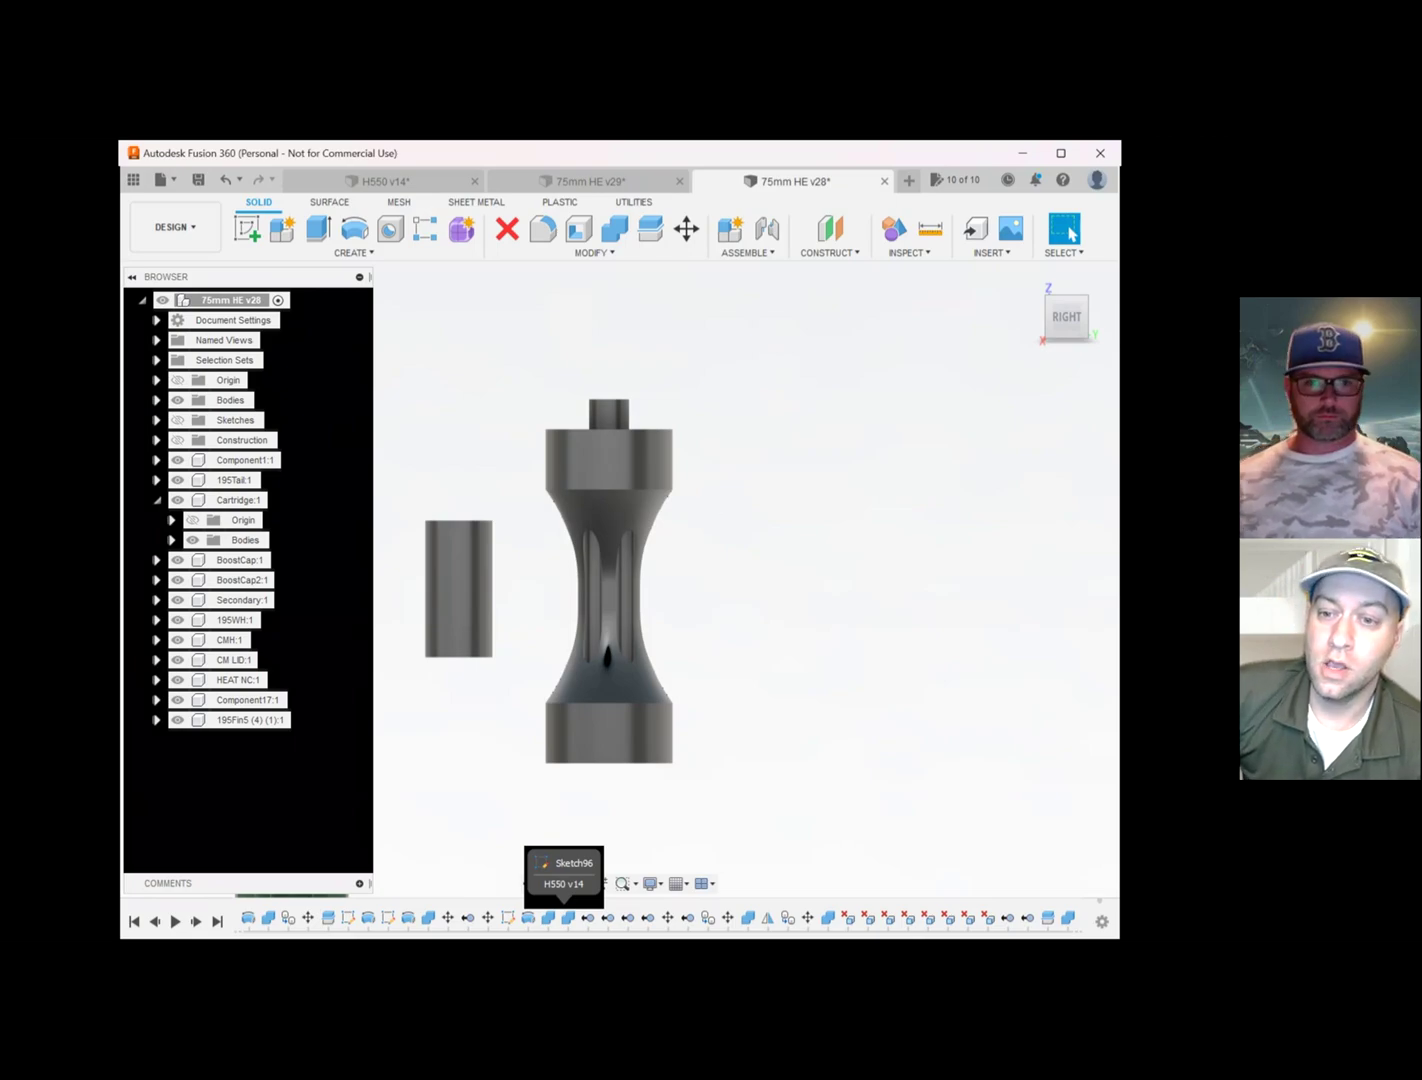
{"action": "middle_click_drag", "start_coordinate": [705, 505], "coordinate": [660, 430], "text": "shift"}
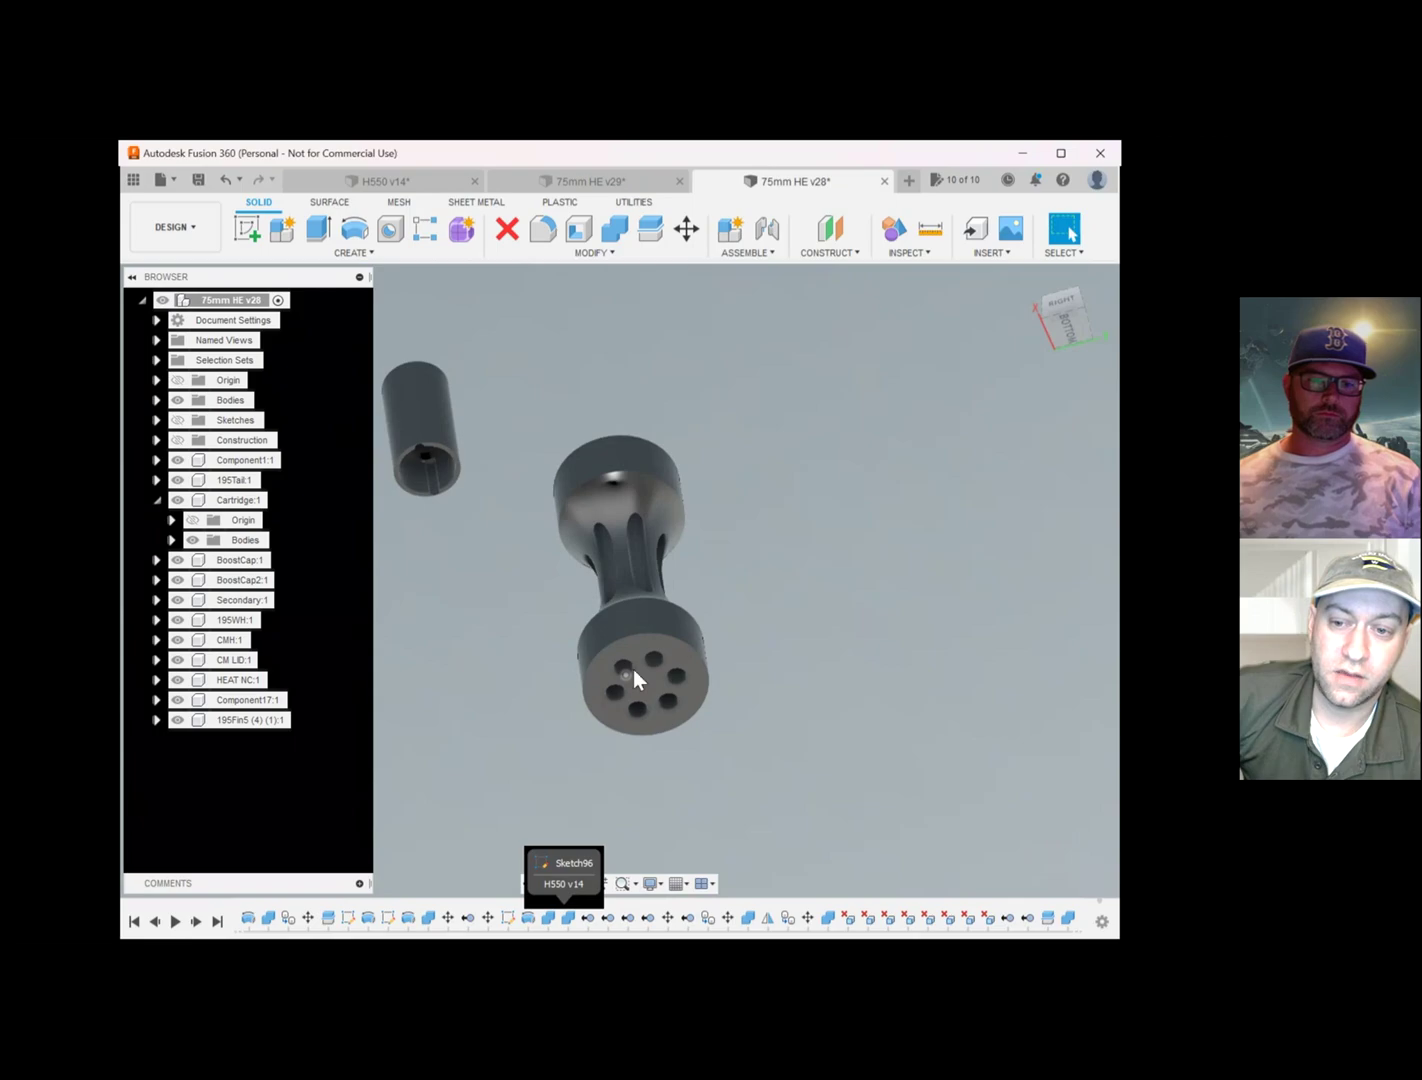
{"action": "scroll", "coordinate": [633, 669], "scroll_direction": "up", "scroll_amount": 3}
{"action": "middle_click_drag", "start_coordinate": [687, 566], "coordinate": [690, 660], "text": "shift"}
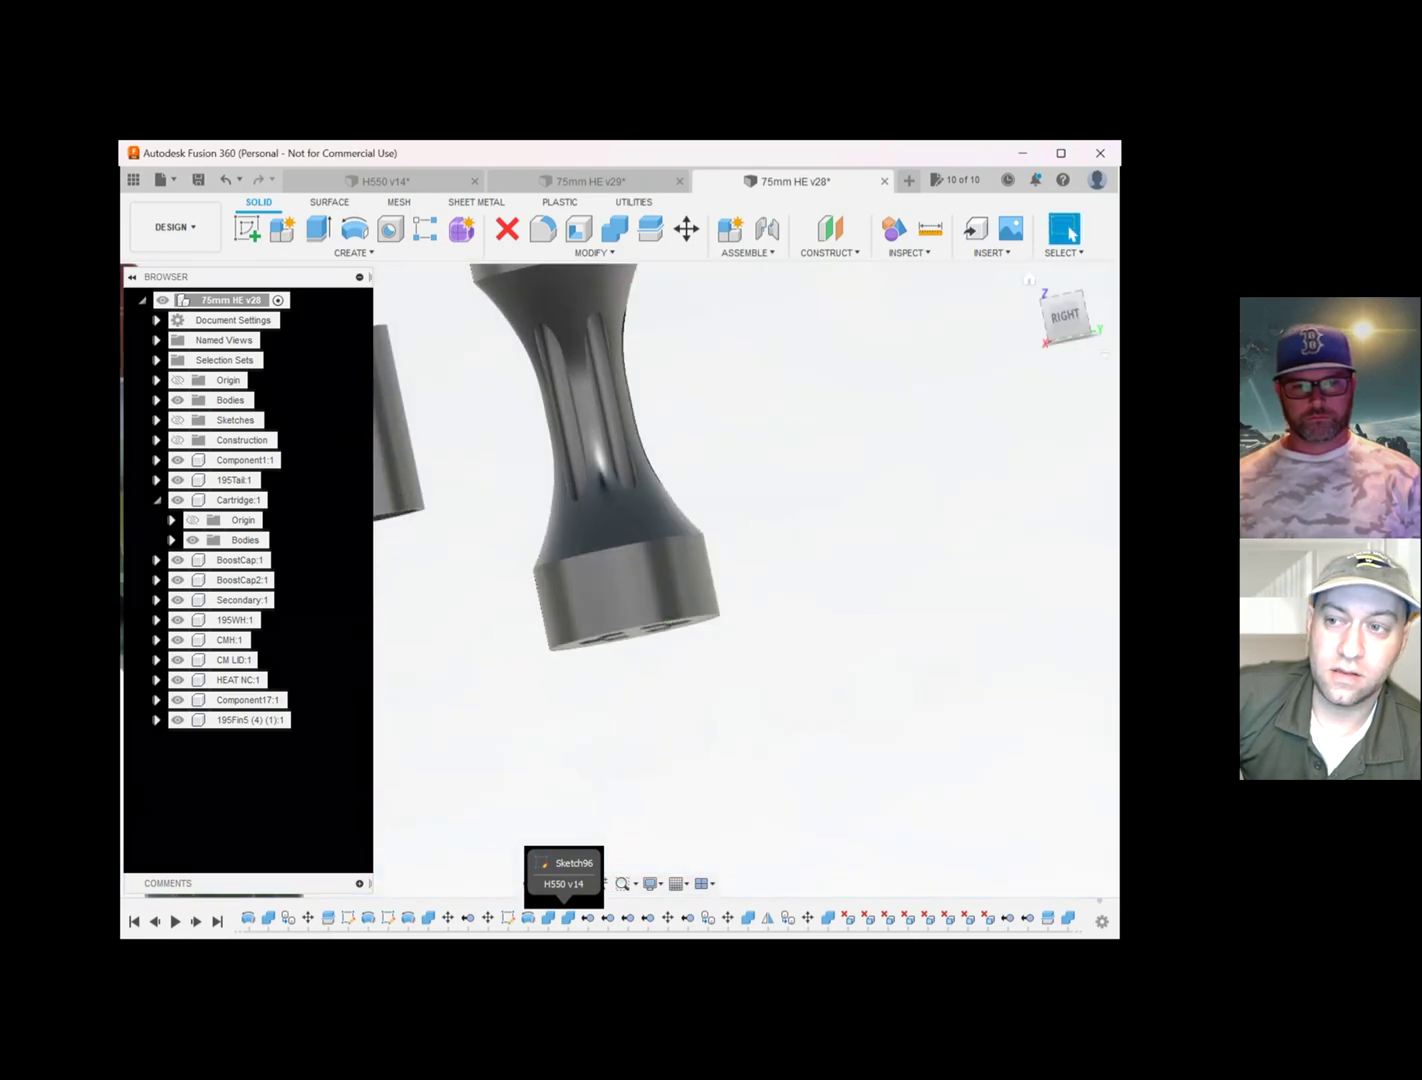
{"action": "left_click", "coordinate": [1065, 316]}
{"action": "middle_click_drag", "start_coordinate": [505, 287], "coordinate": [487, 430]}
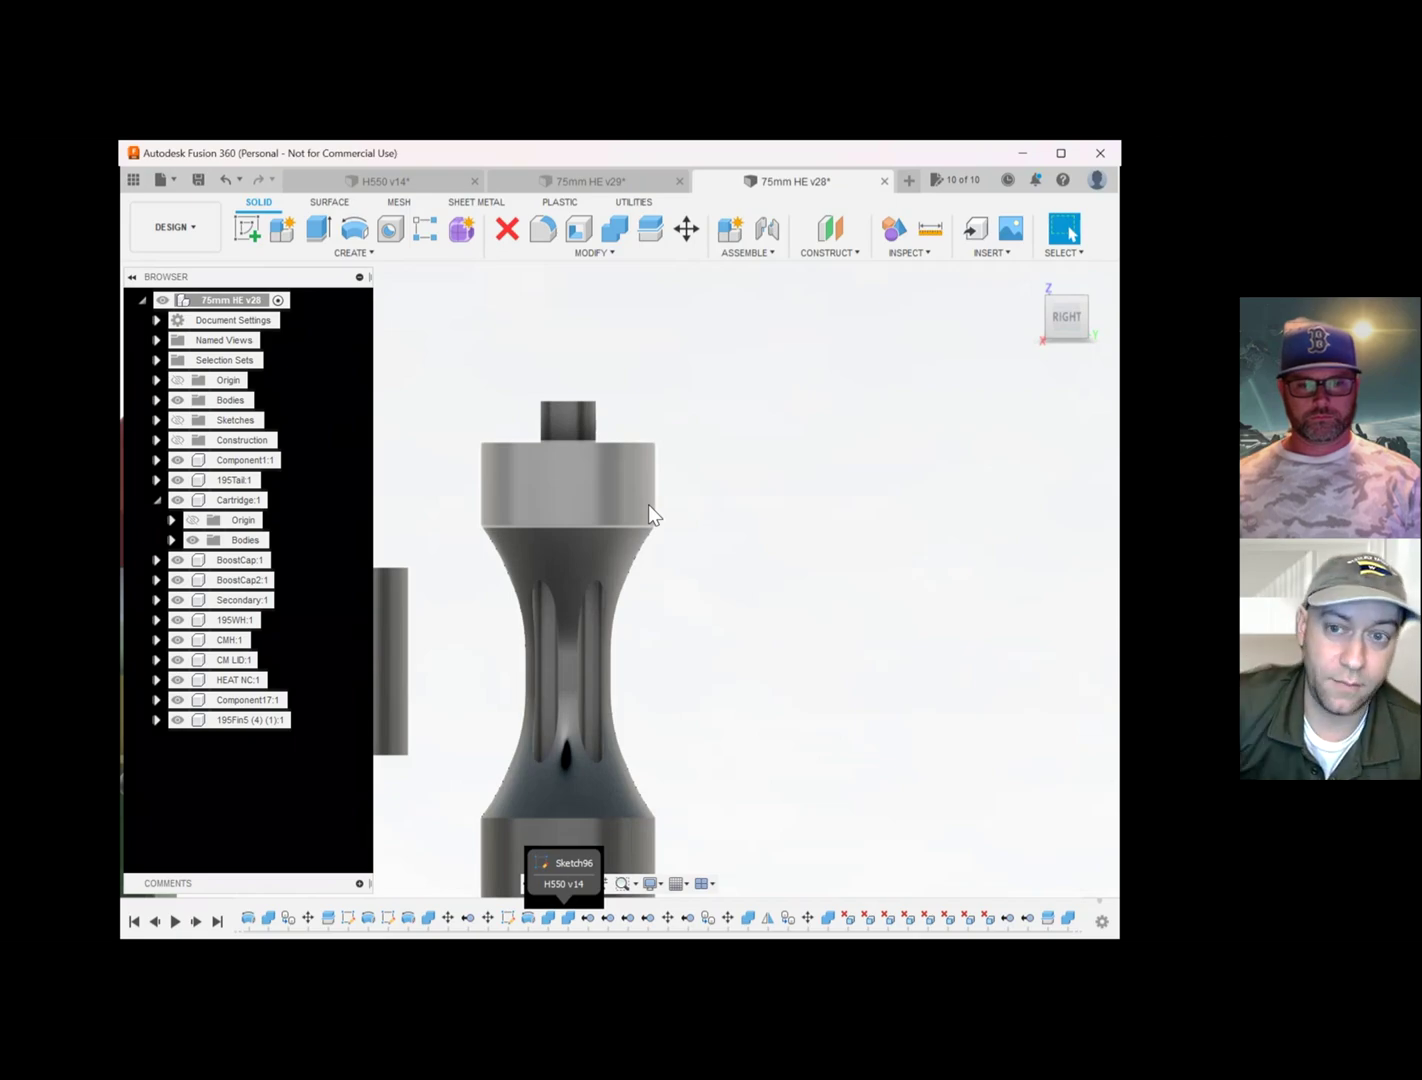
- Compare the hourglass-shaped part, grey cylinder and cutaway side by side and from above, ending in the right view
{"action": "scroll", "coordinate": [596, 614], "scroll_direction": "down", "scroll_amount": 2}
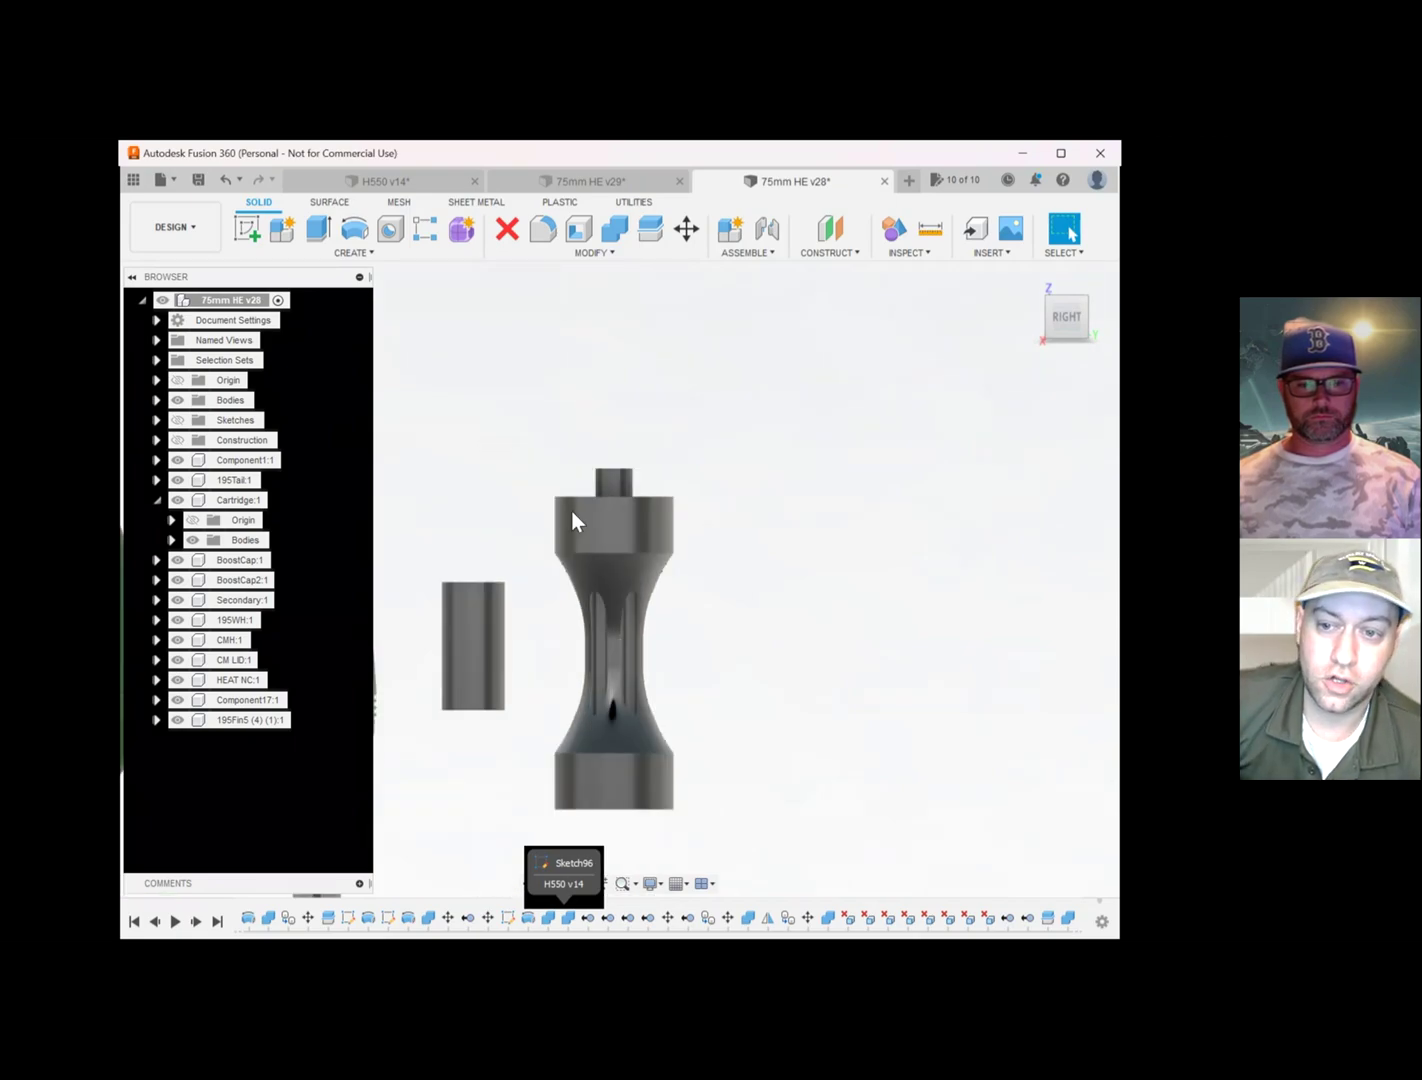
{"action": "middle_click_drag", "start_coordinate": [505, 657], "coordinate": [625, 486]}
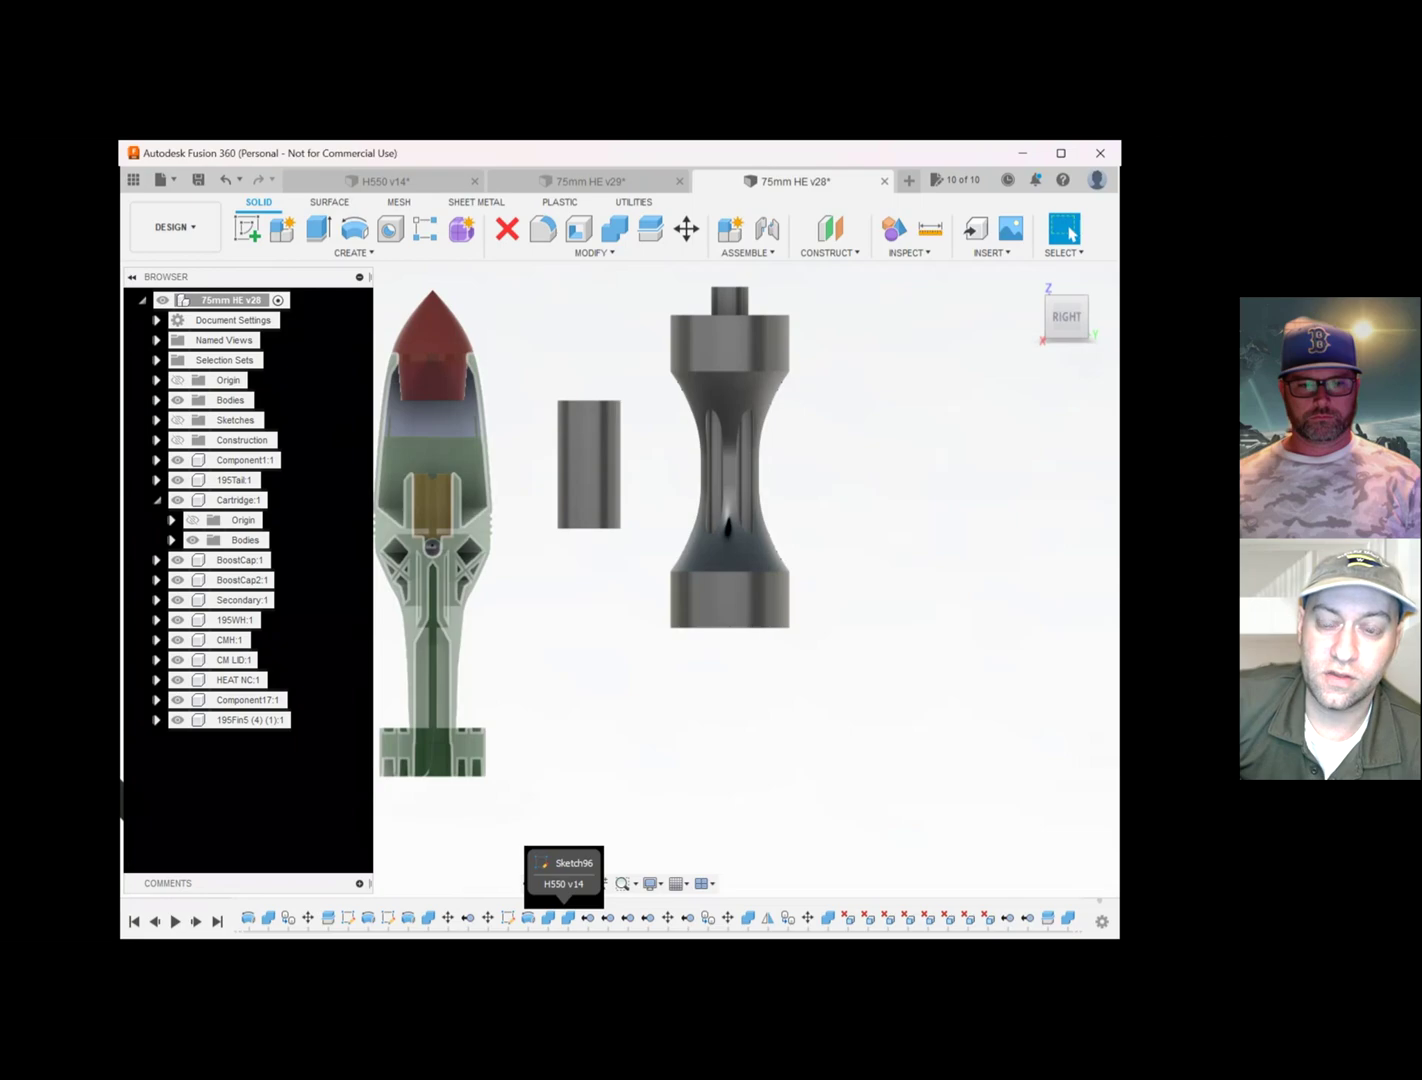
{"action": "middle_click_drag", "start_coordinate": [728, 420], "coordinate": [820, 560], "text": "shift"}
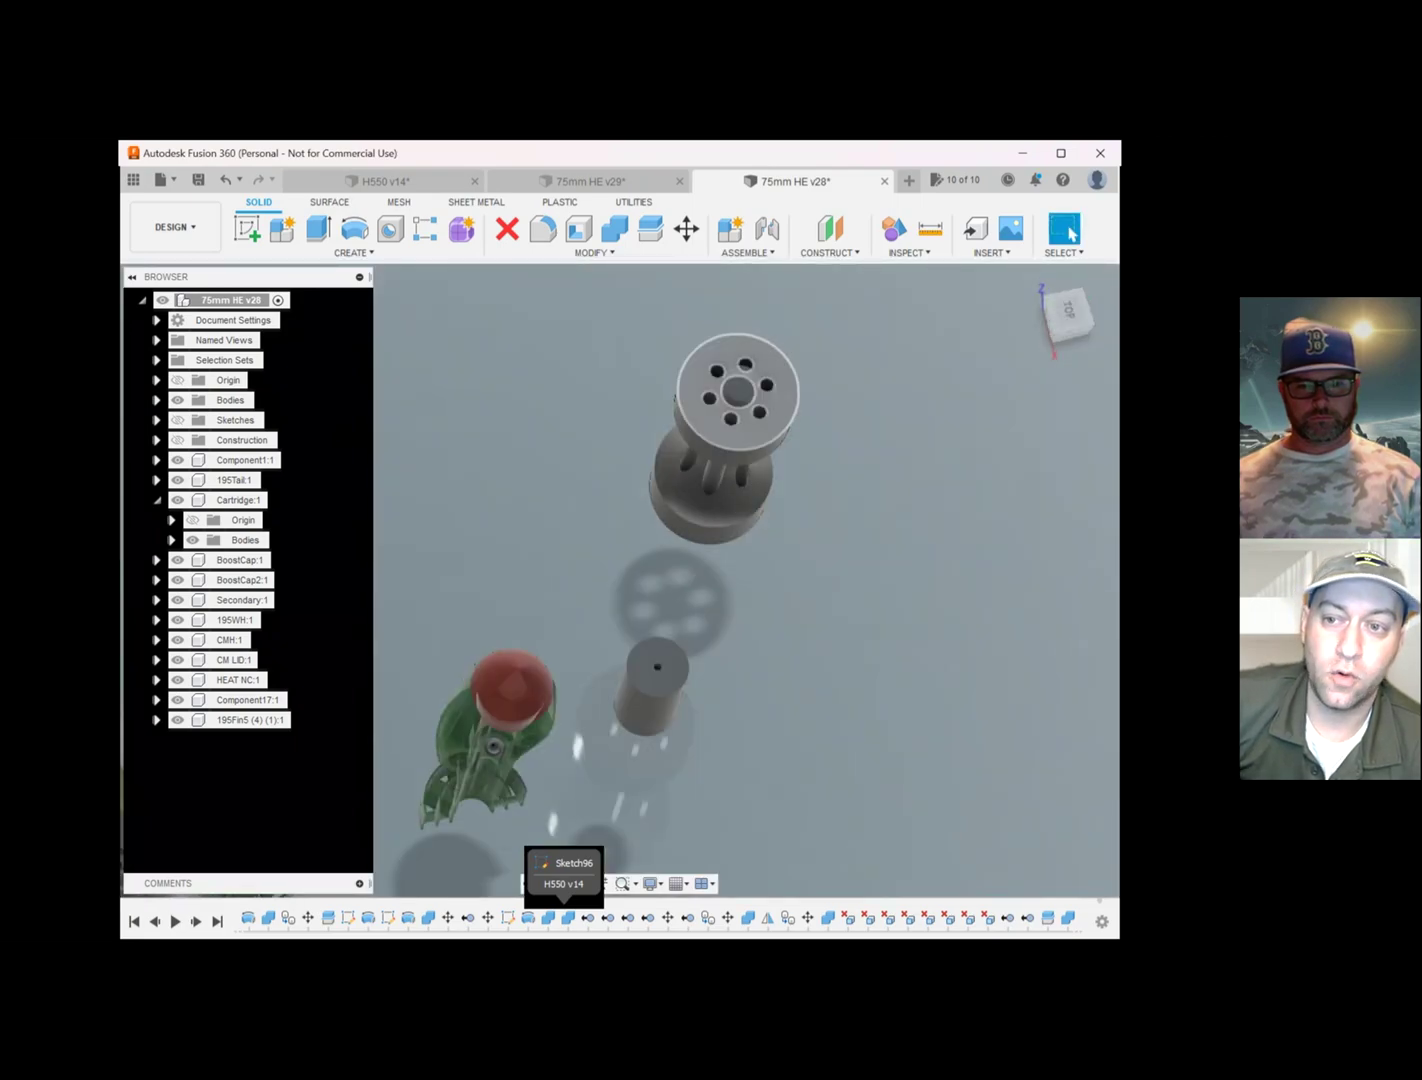
{"action": "scroll", "coordinate": [655, 598], "scroll_direction": "down", "scroll_amount": 3}
{"action": "middle_click_drag", "start_coordinate": [655, 598], "coordinate": [646, 540], "text": "shift"}
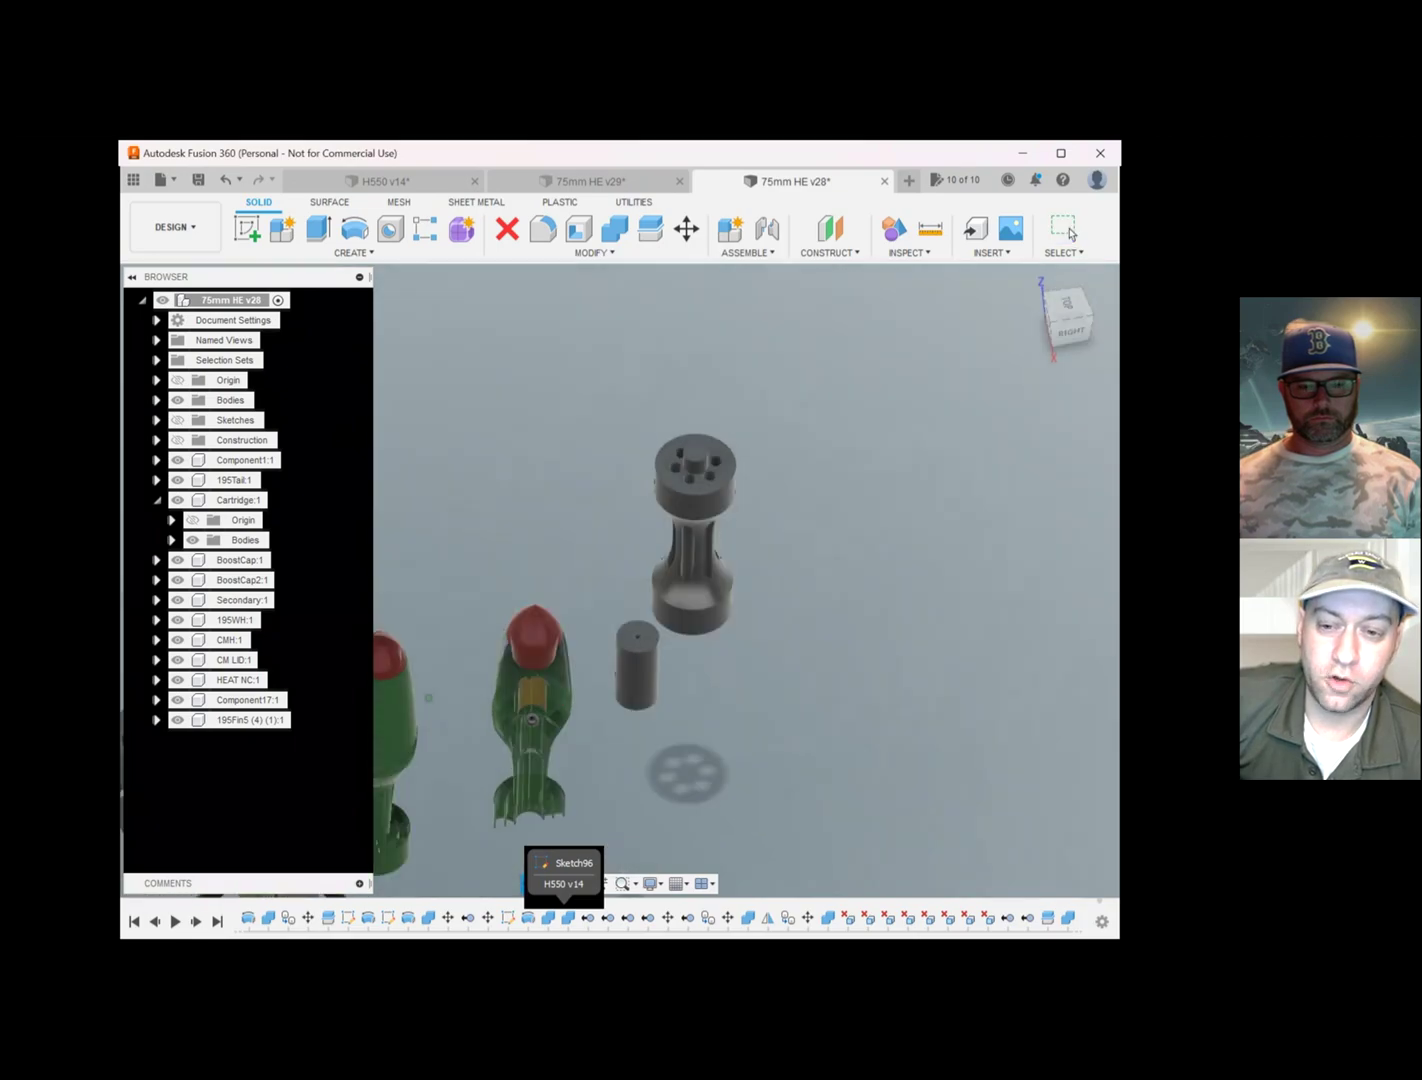
{"action": "middle_click_drag", "start_coordinate": [590, 750], "coordinate": [575, 656], "text": "shift"}
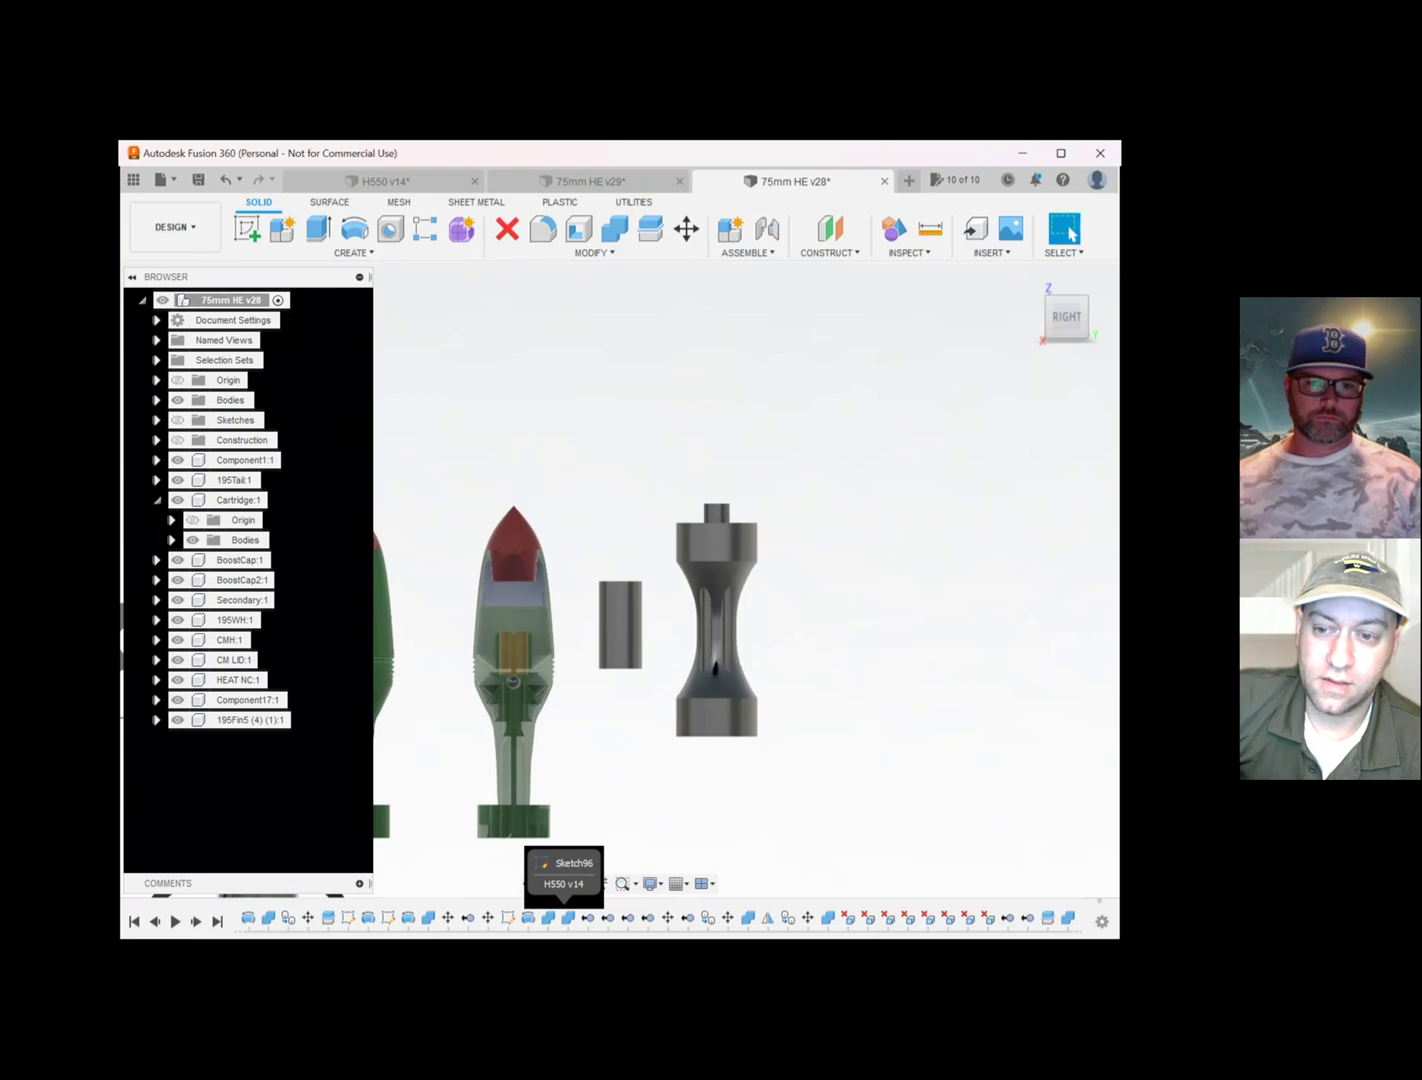
- Select the whole hourglass-shaped part and look over the row of assemblies beside it
{"action": "left_click_drag", "start_coordinate": [781, 757], "coordinate": [653, 491]}
{"action": "scroll", "coordinate": [615, 536], "scroll_direction": "down", "scroll_amount": 2}
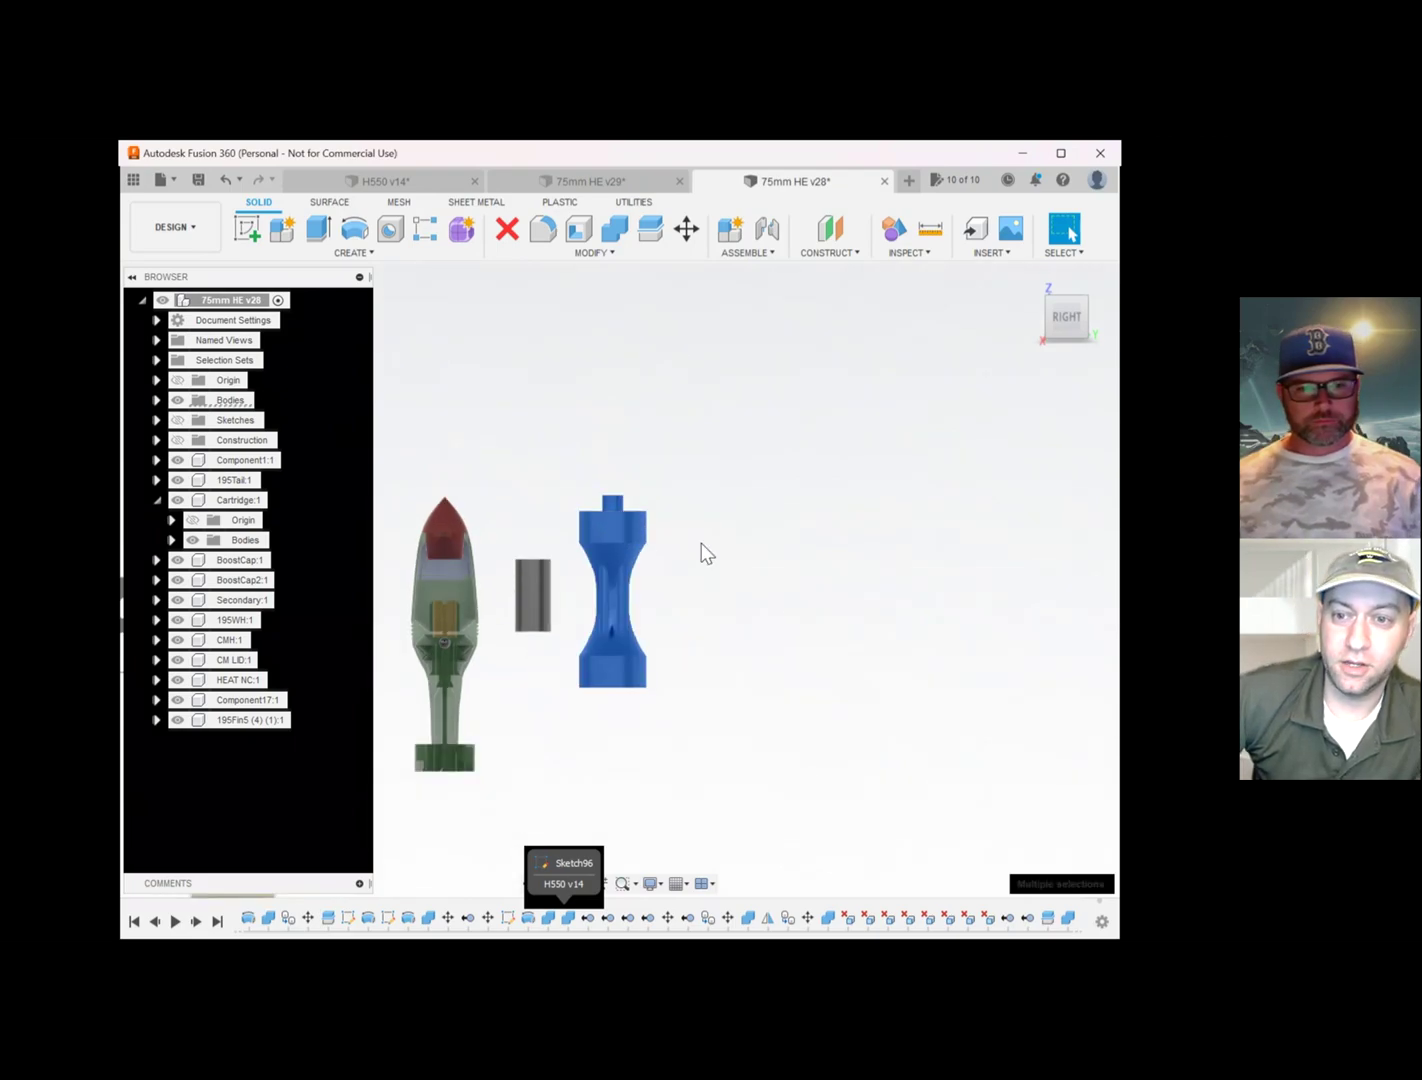
{"action": "scroll", "coordinate": [697, 570], "scroll_direction": "down", "scroll_amount": 1}
{"action": "scroll", "coordinate": [696, 566], "scroll_direction": "up", "scroll_amount": 3}
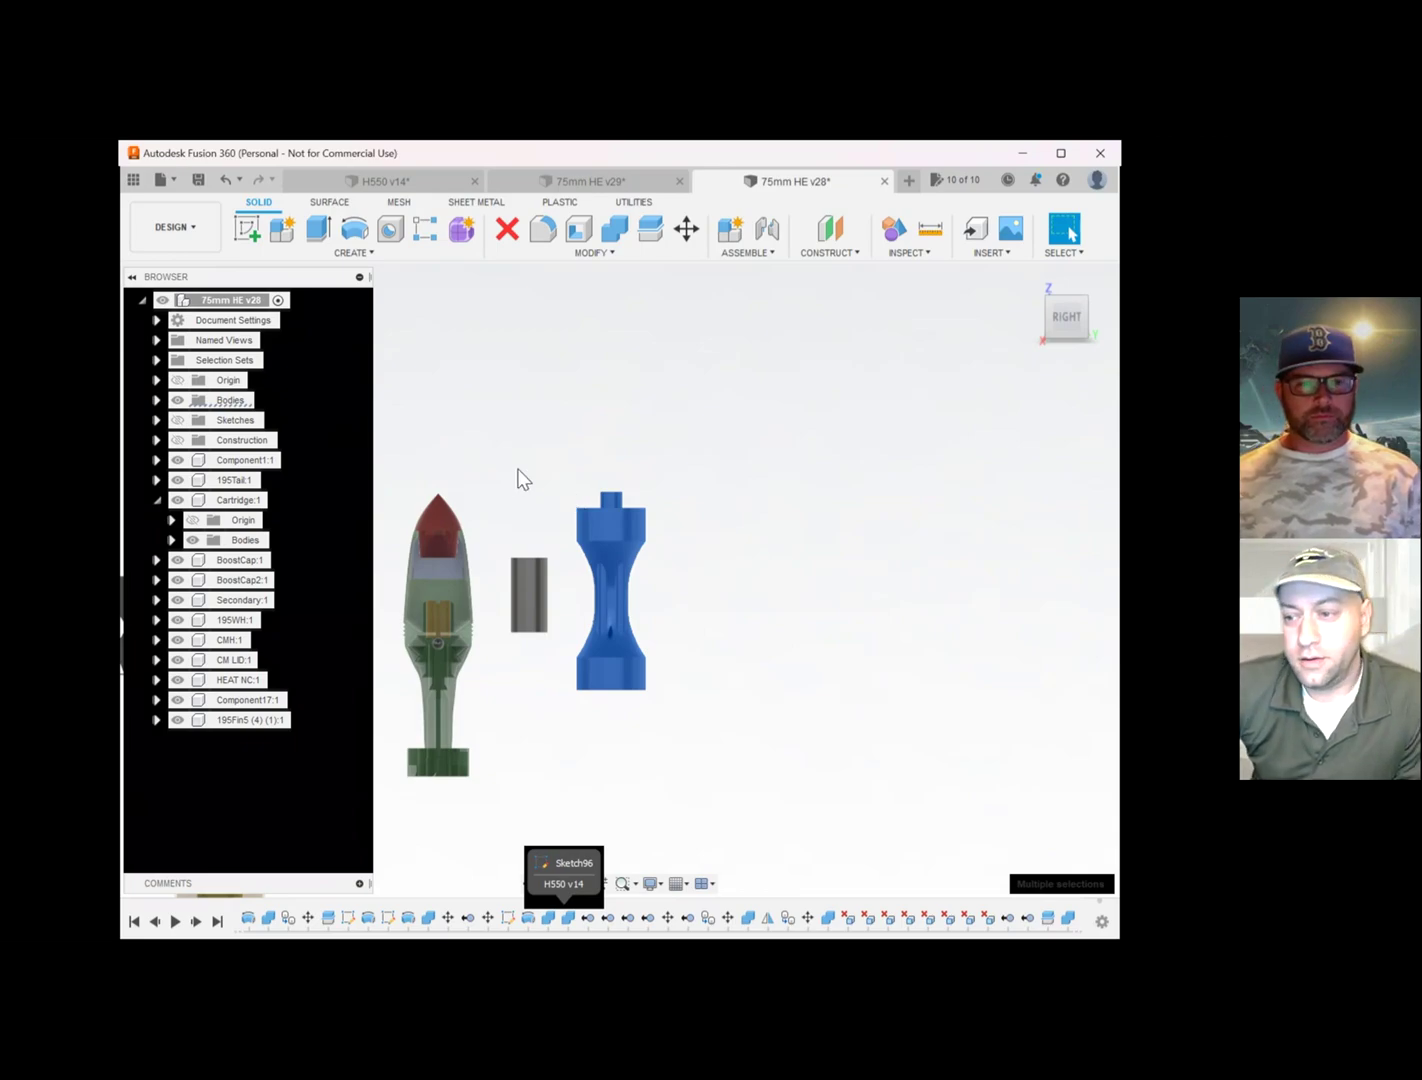
{"action": "middle_click_drag", "start_coordinate": [526, 472], "coordinate": [904, 373]}
{"action": "scroll", "coordinate": [580, 598], "scroll_direction": "up", "scroll_amount": 2}
{"action": "middle_click_drag", "start_coordinate": [579, 597], "coordinate": [459, 655]}
{"action": "scroll", "coordinate": [459, 655], "scroll_direction": "down", "scroll_amount": 1}
{"action": "scroll", "coordinate": [459, 656], "scroll_direction": "down", "scroll_amount": 1}
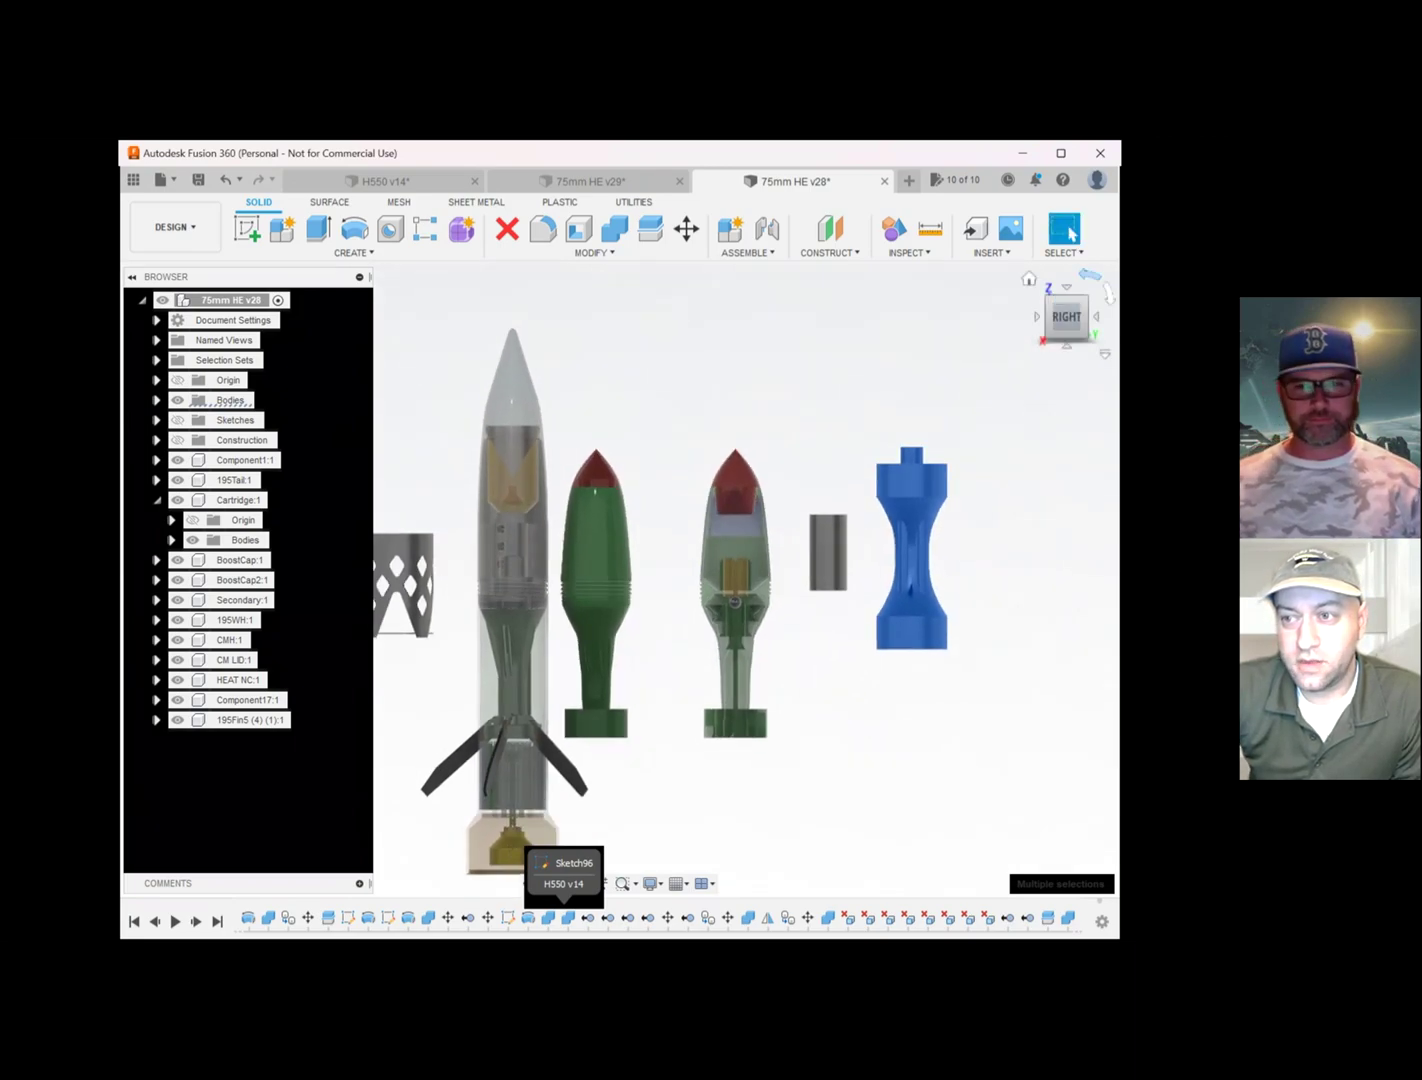
- Examine the solid green and transparent assemblies and the perforated tube in the right view rotated to horizontal
{"action": "middle_click_drag", "start_coordinate": [725, 636], "coordinate": [727, 555]}
{"action": "scroll", "coordinate": [668, 568], "scroll_direction": "up", "scroll_amount": 2}
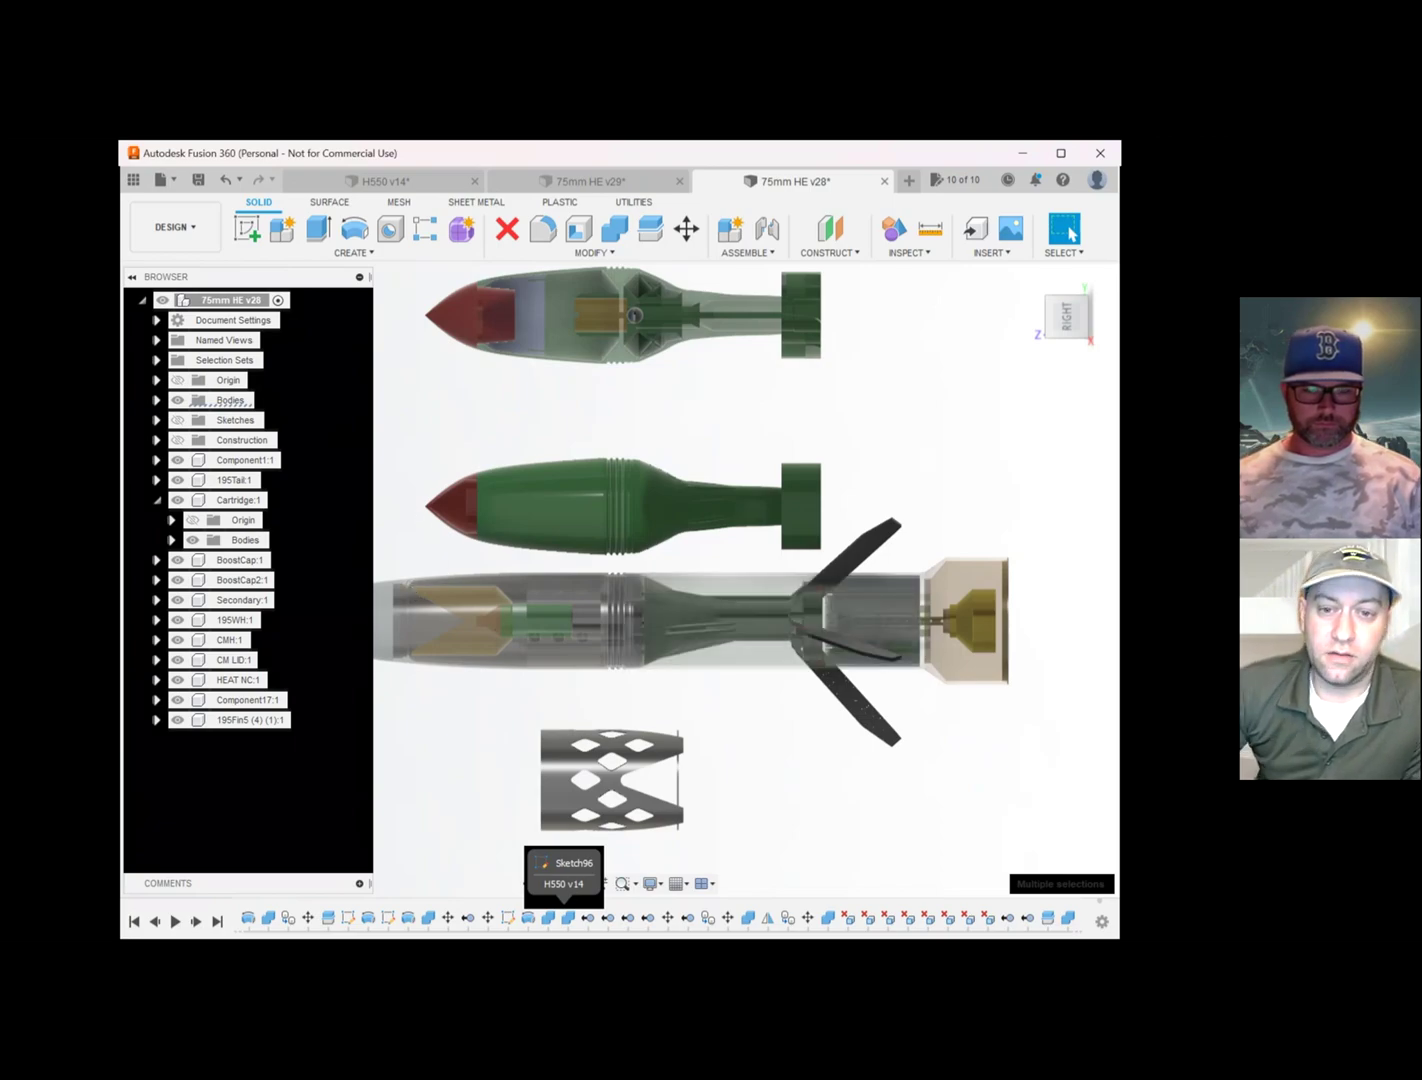
{"action": "middle_click_drag", "start_coordinate": [700, 560], "coordinate": [761, 529]}
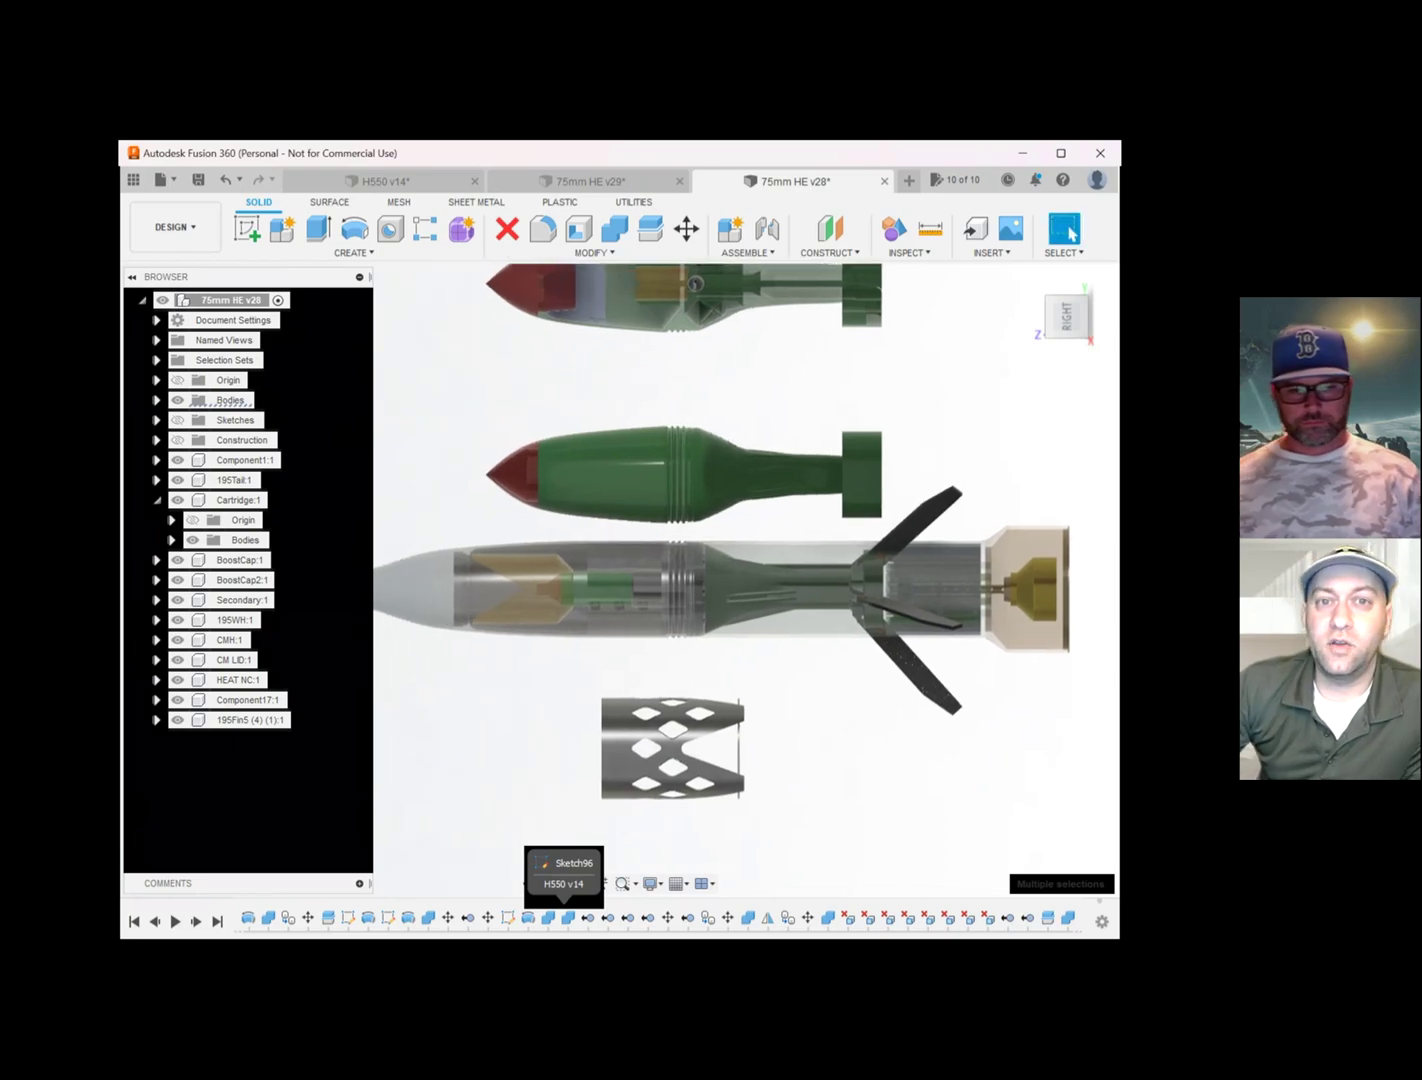
{"action": "scroll", "coordinate": [595, 597], "scroll_direction": "up", "scroll_amount": 2}
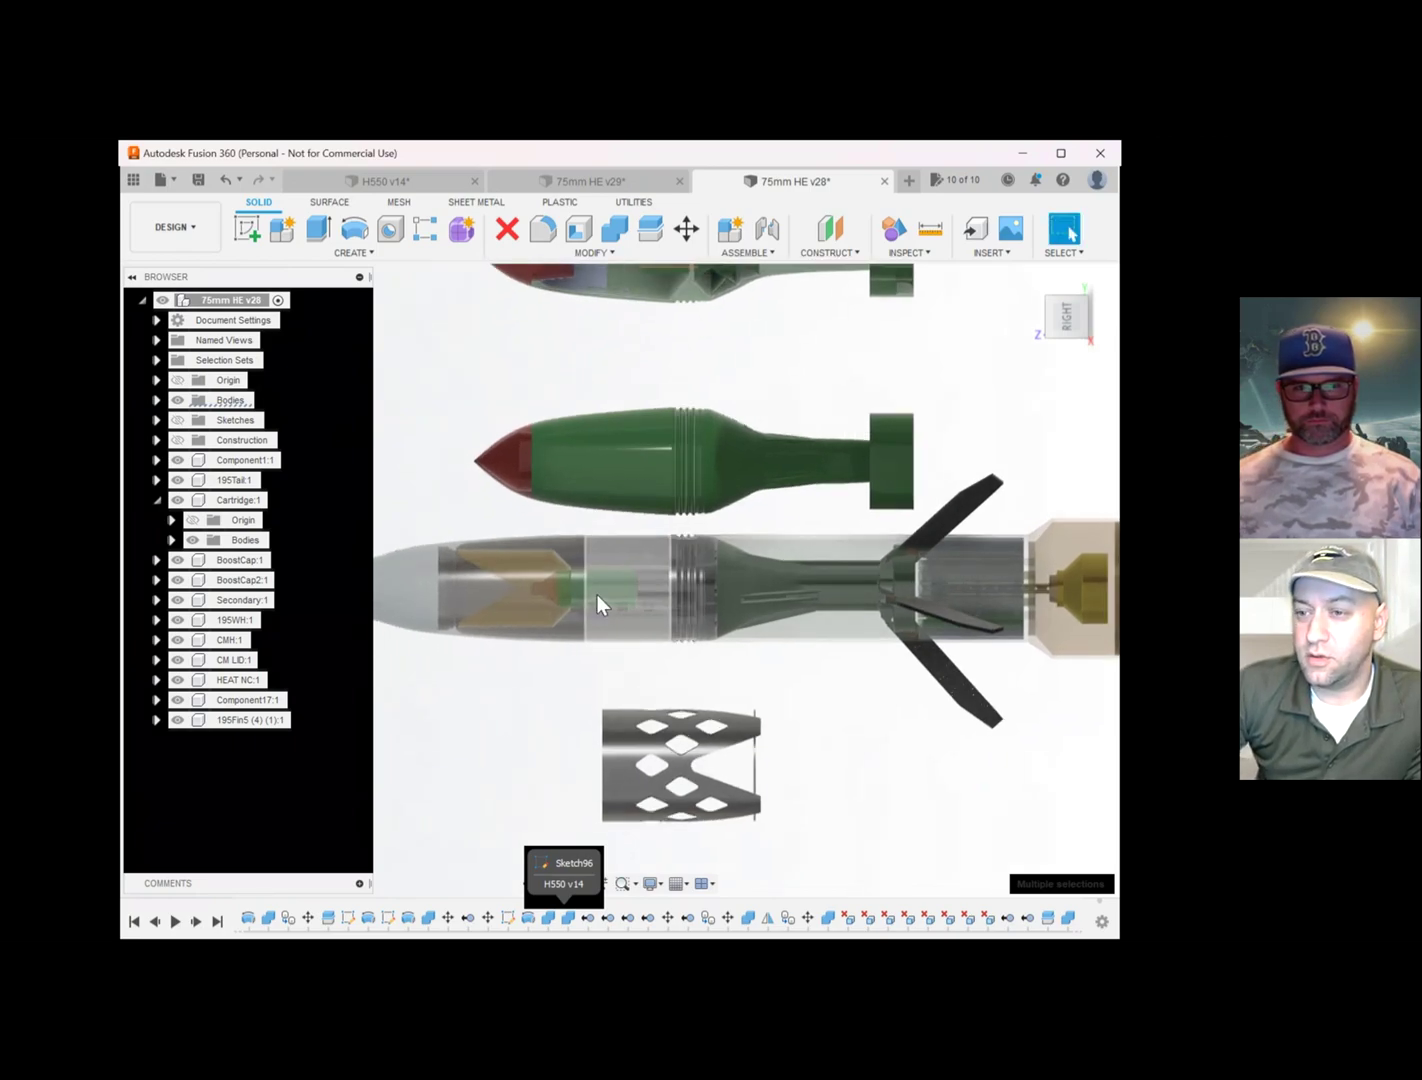
{"action": "scroll", "coordinate": [776, 547], "scroll_direction": "down", "scroll_amount": 2}
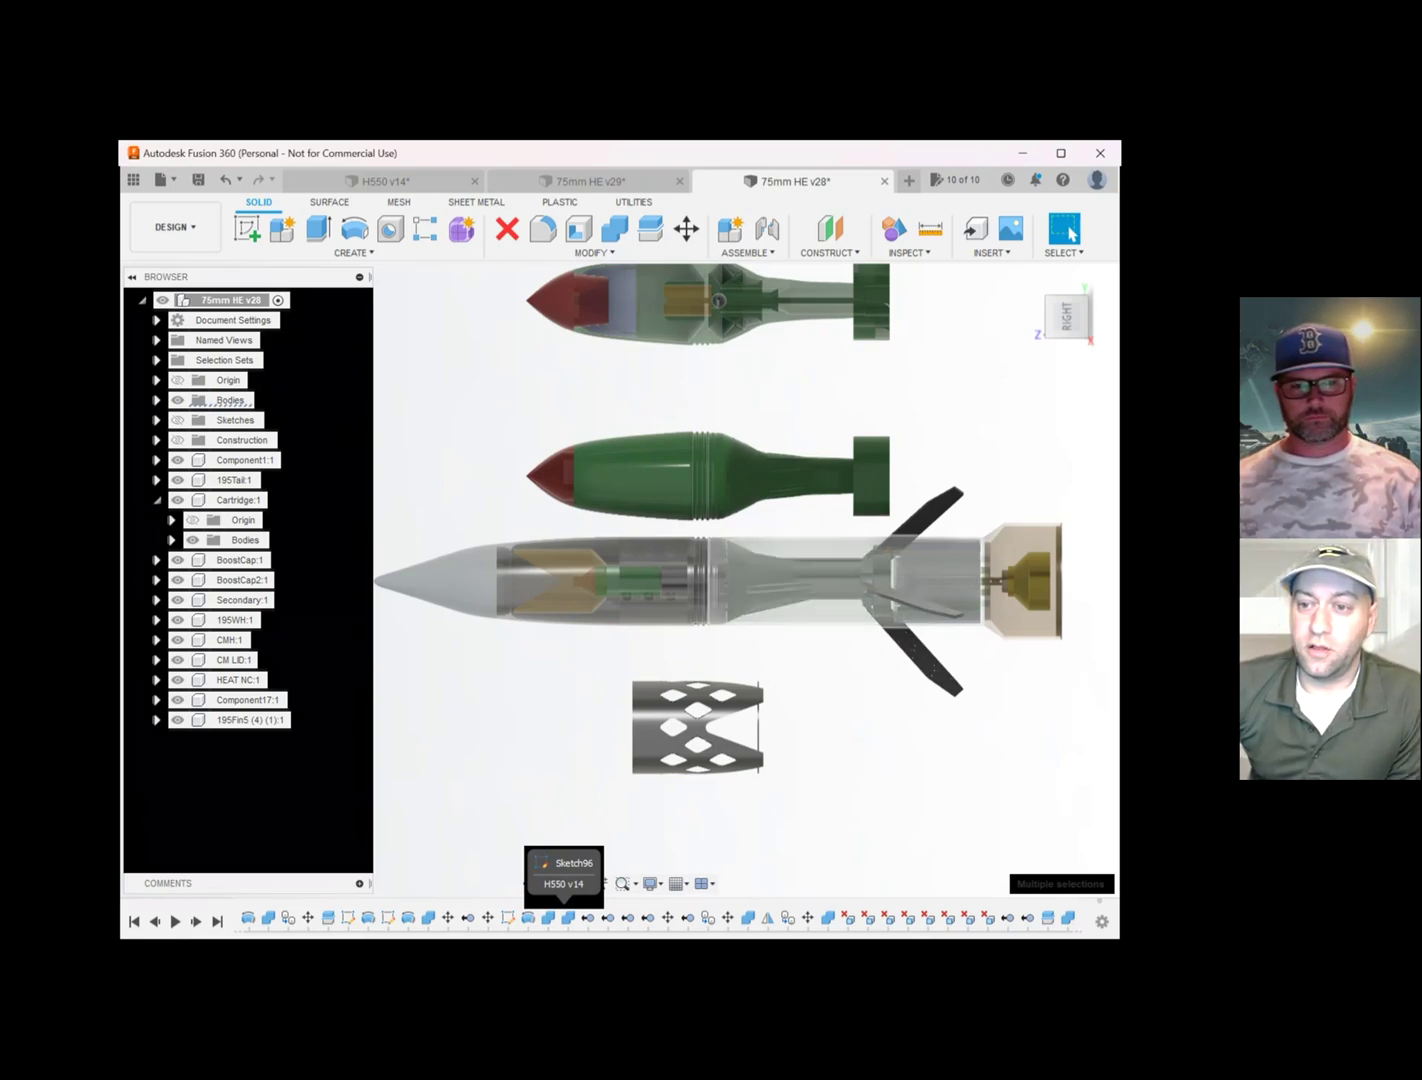
- Inspect the finned tail section inside the transparent tube at an angle and in the horizontal right view
{"action": "middle_click_drag", "start_coordinate": [845, 580], "coordinate": [804, 642]}
{"action": "scroll", "coordinate": [922, 677], "scroll_direction": "up", "scroll_amount": 5}
{"action": "mouse_move", "coordinate": [922, 677]}
{"action": "middle_mouse_down", "text": "shift"}
{"action": "mouse_move", "coordinate": [962, 672]}
{"action": "mouse_move", "coordinate": [850, 648]}
{"action": "mouse_move", "coordinate": [719, 671]}
{"action": "middle_mouse_up", "text": "shift"}
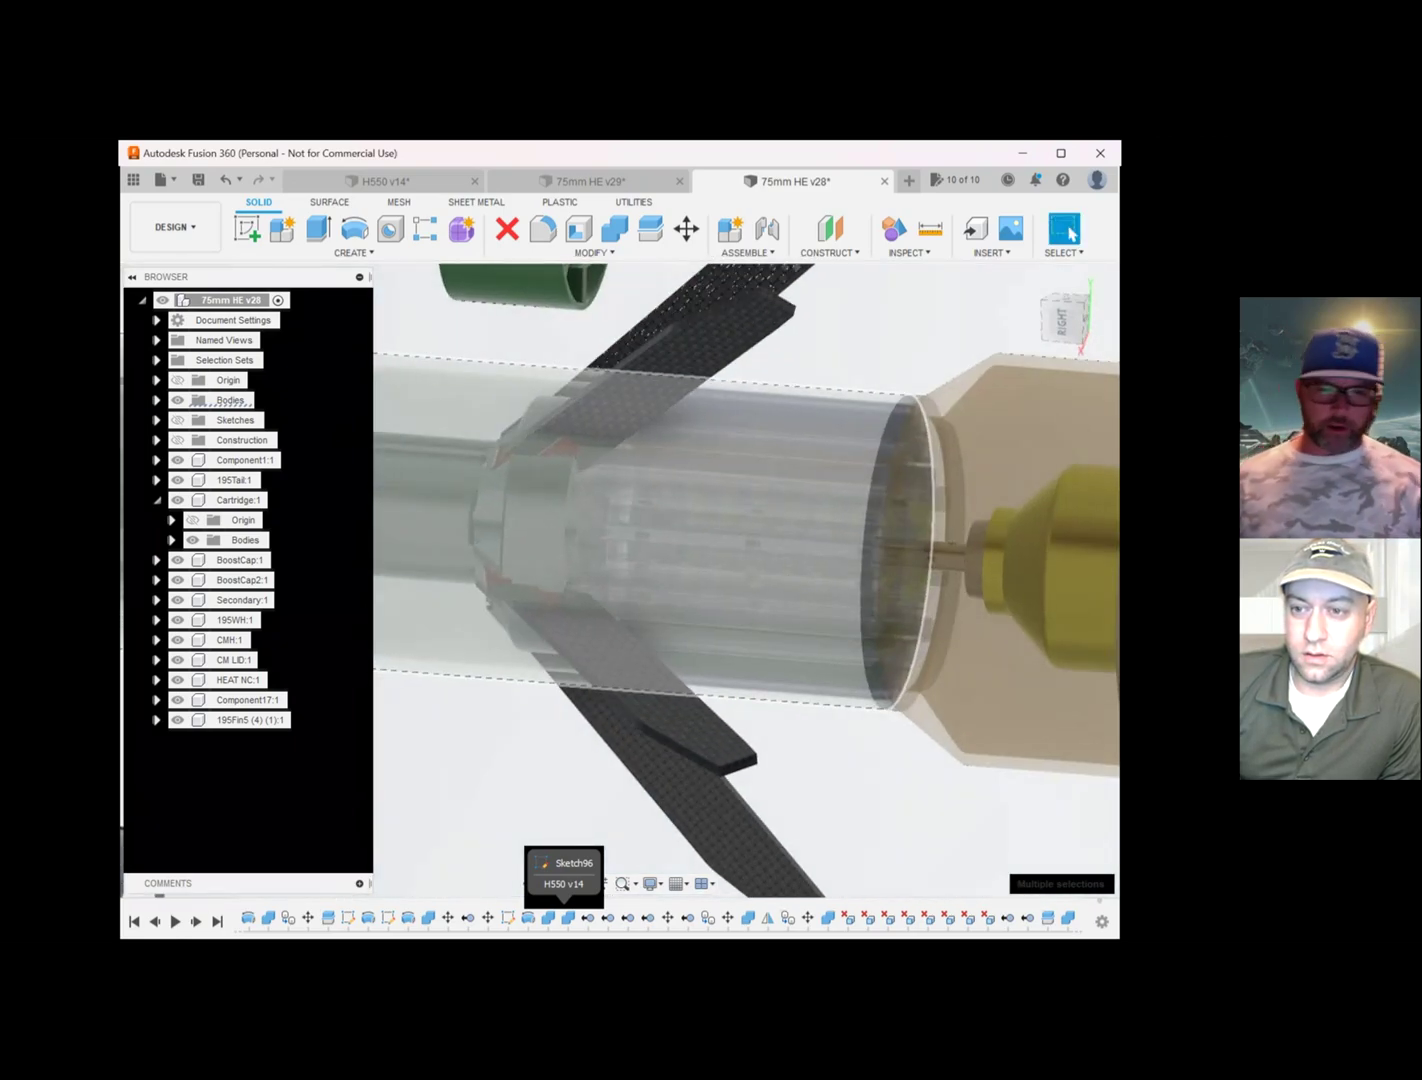
{"action": "scroll", "coordinate": [823, 563], "scroll_direction": "down", "scroll_amount": 2}
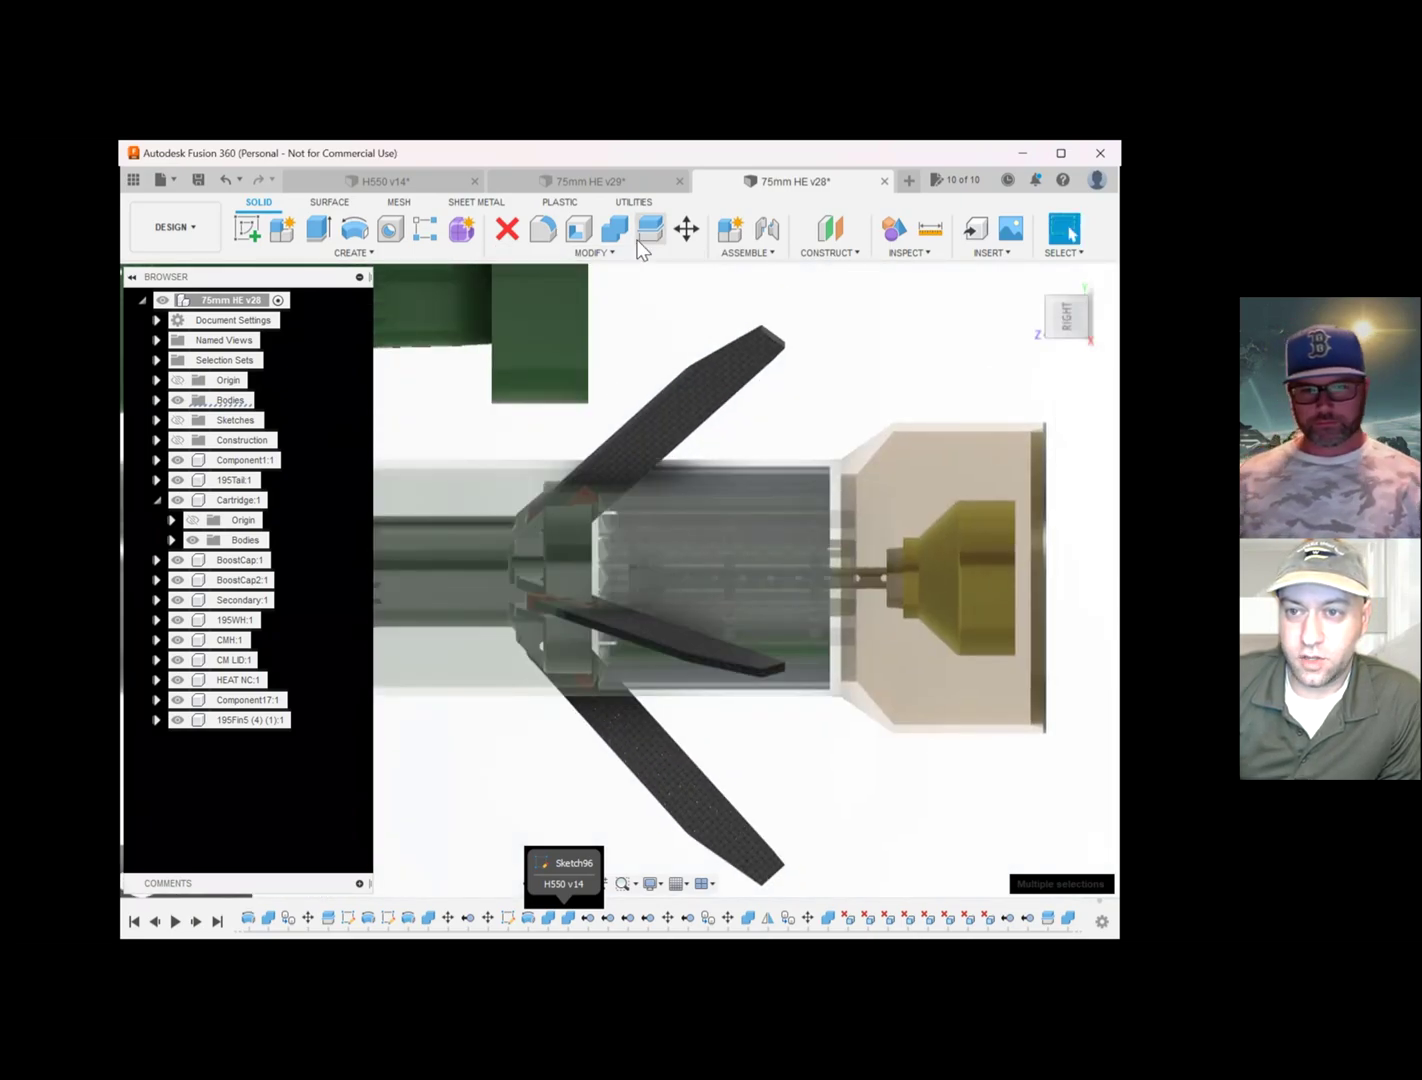
{"action": "left_click", "coordinate": [650, 230]}
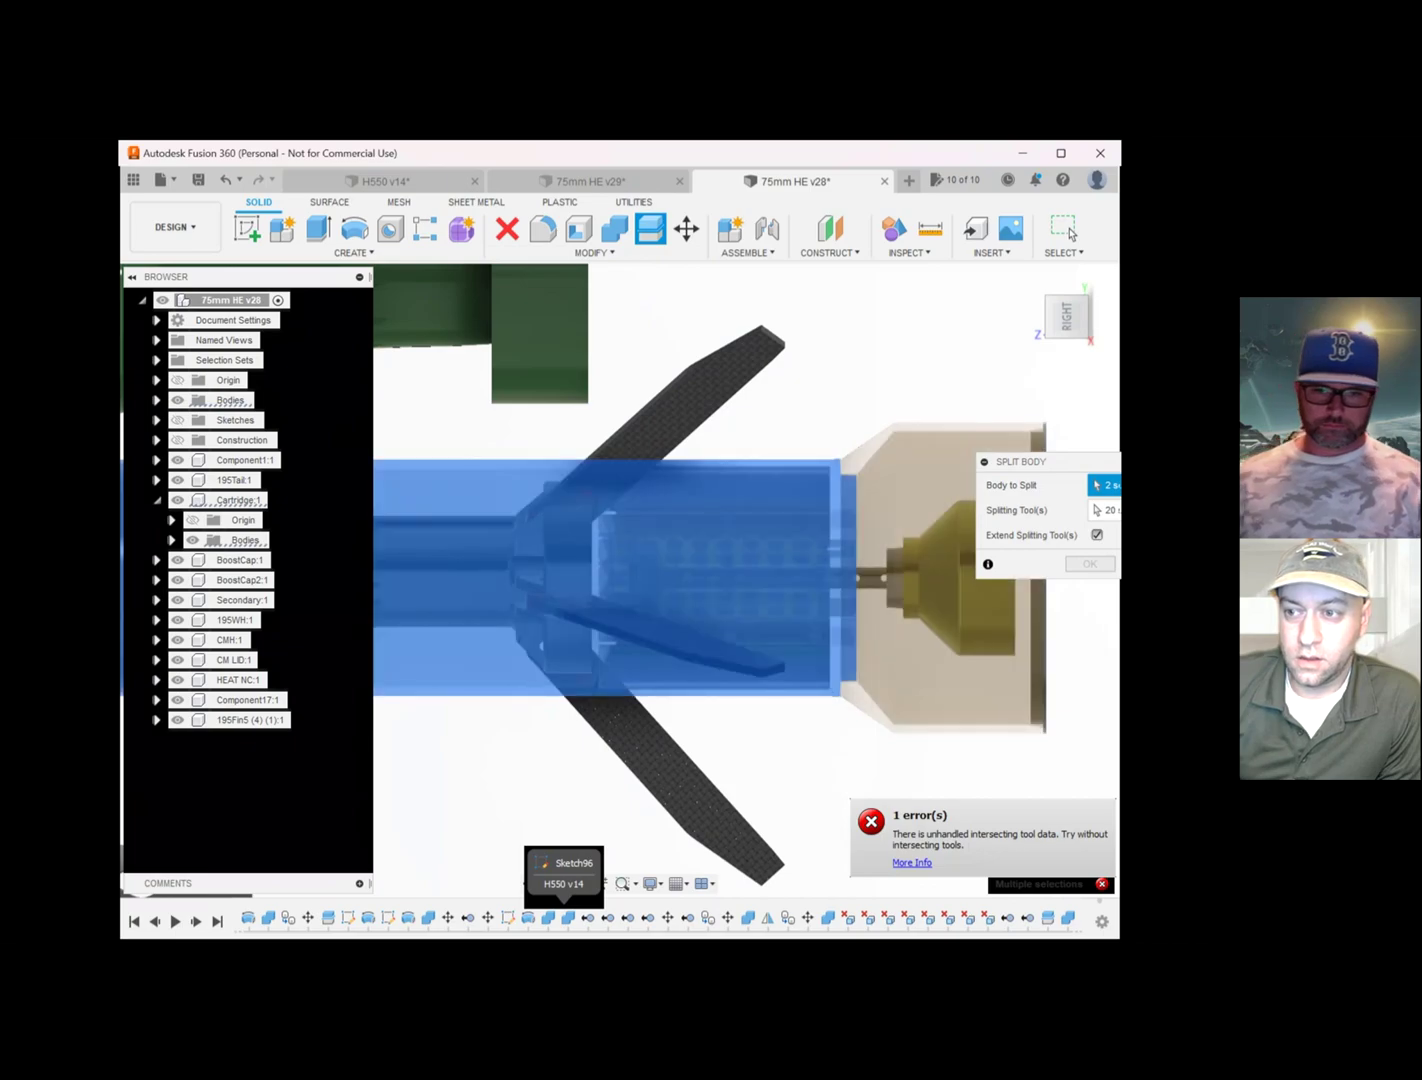
{"action": "scroll", "coordinate": [925, 455], "scroll_direction": "down", "scroll_amount": 2}
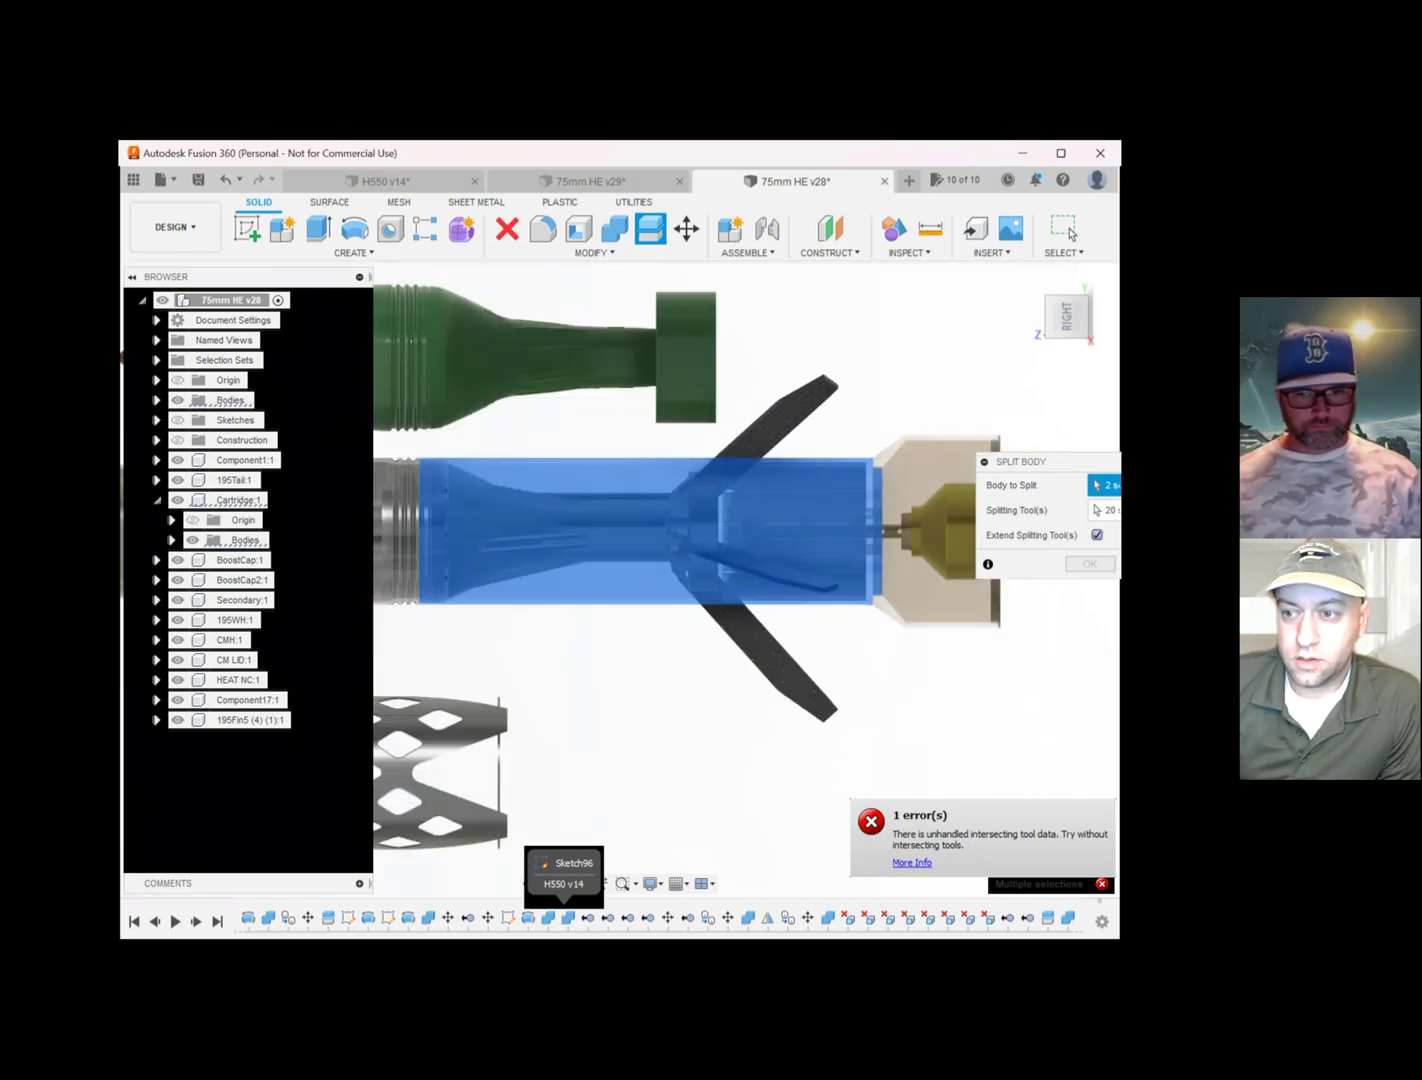
{"action": "left_click", "coordinate": [1105, 510]}
{"action": "scroll", "coordinate": [616, 378], "scroll_direction": "down", "scroll_amount": 5}
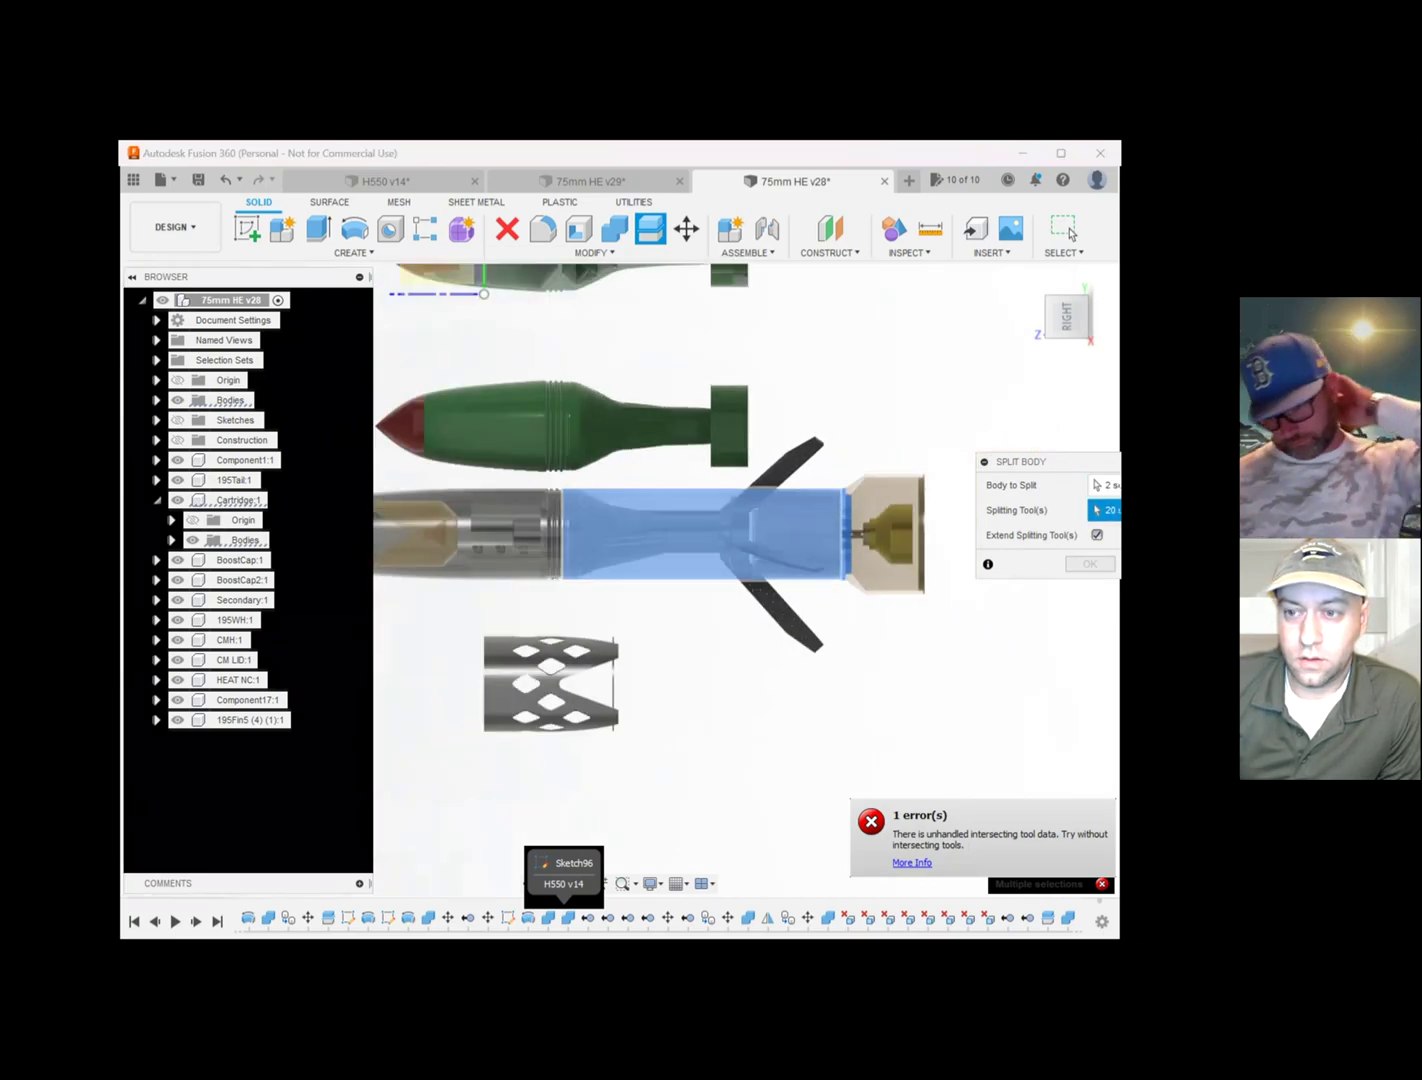
{"action": "left_click", "coordinate": [617, 378]}
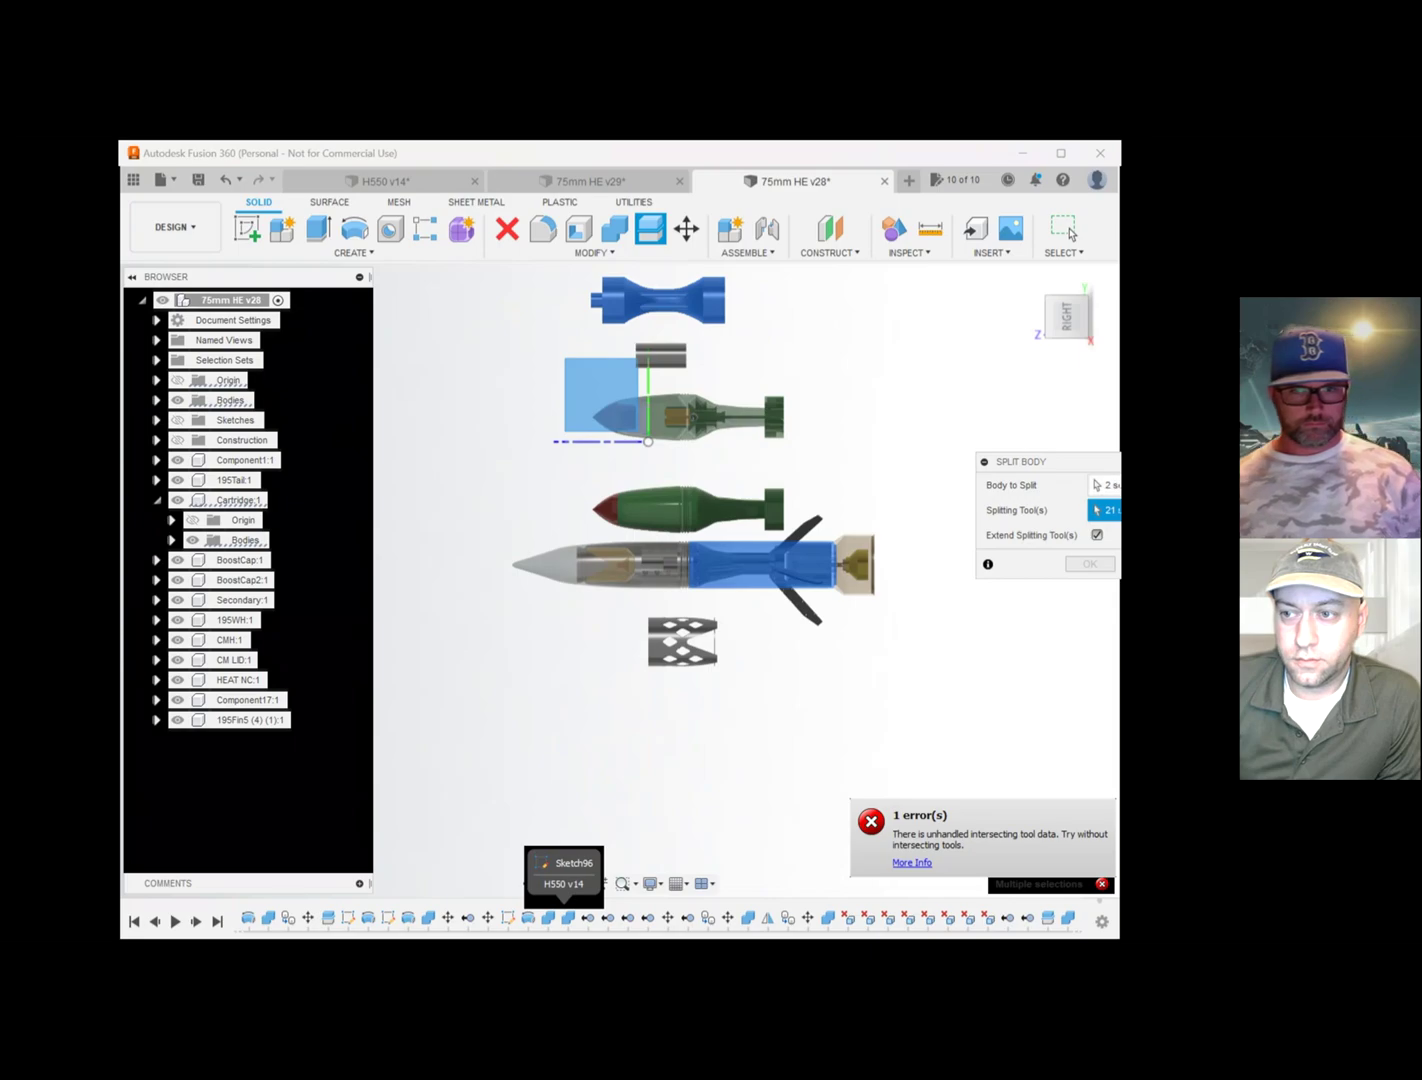
{"action": "left_click", "coordinate": [1110, 485]}
{"action": "left_click", "coordinate": [1110, 510]}
{"action": "left_click", "coordinate": [1066, 230]}
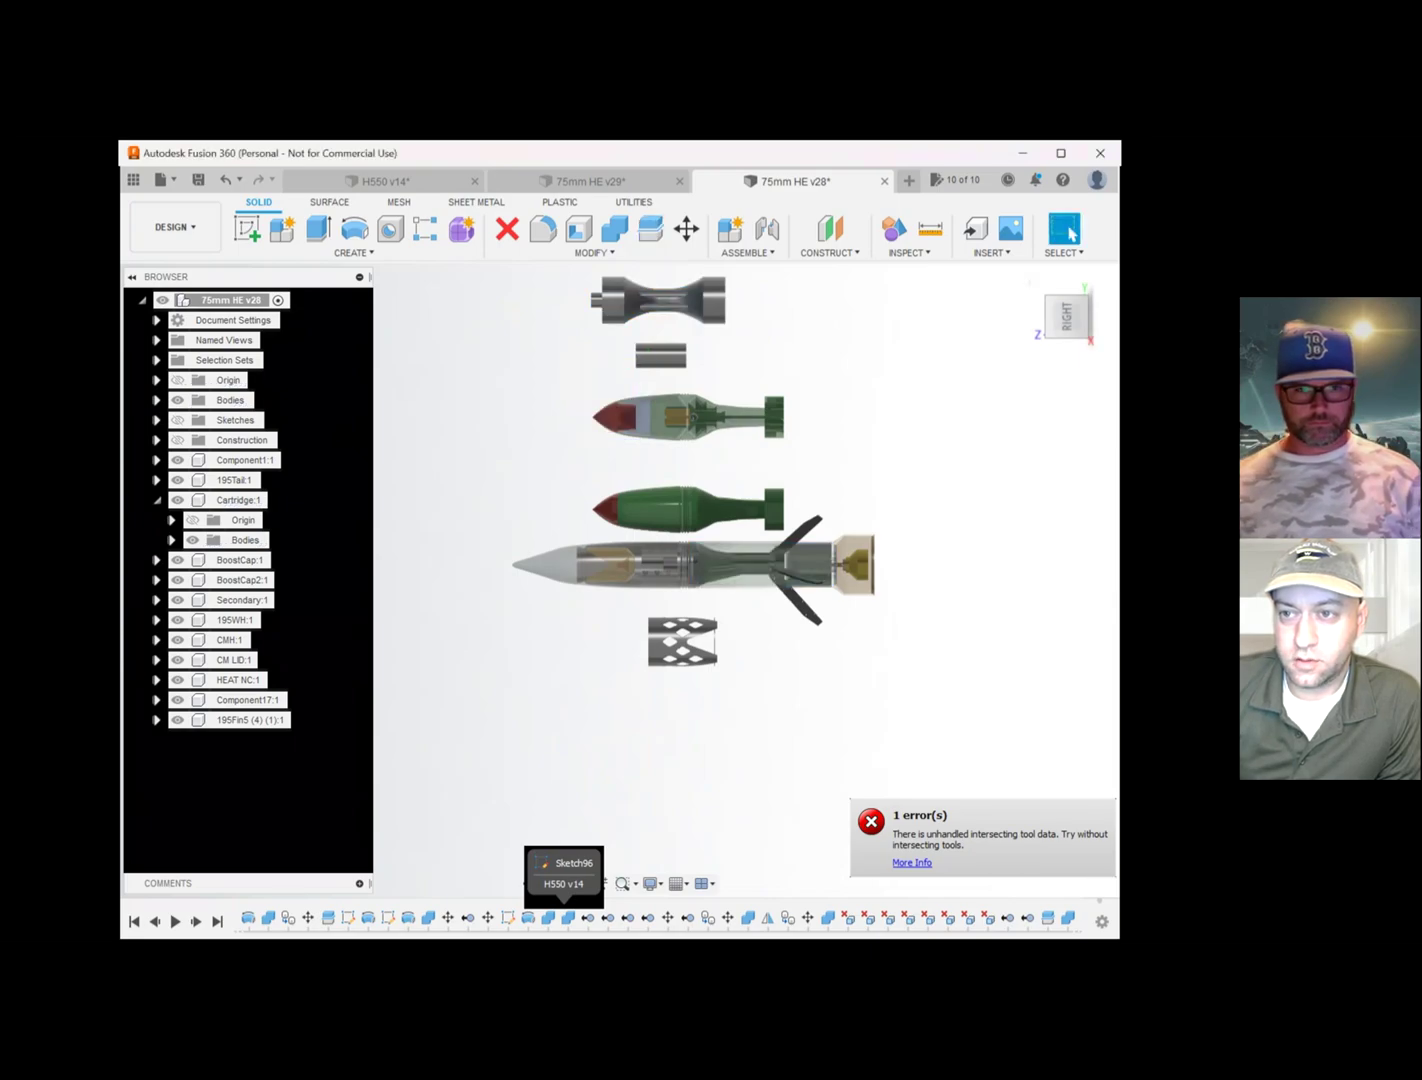
- Split the transparent Cartridge body lengthwise, using the origin plane parallel to the right view as the splitting tool
{"action": "left_click", "coordinate": [652, 231]}
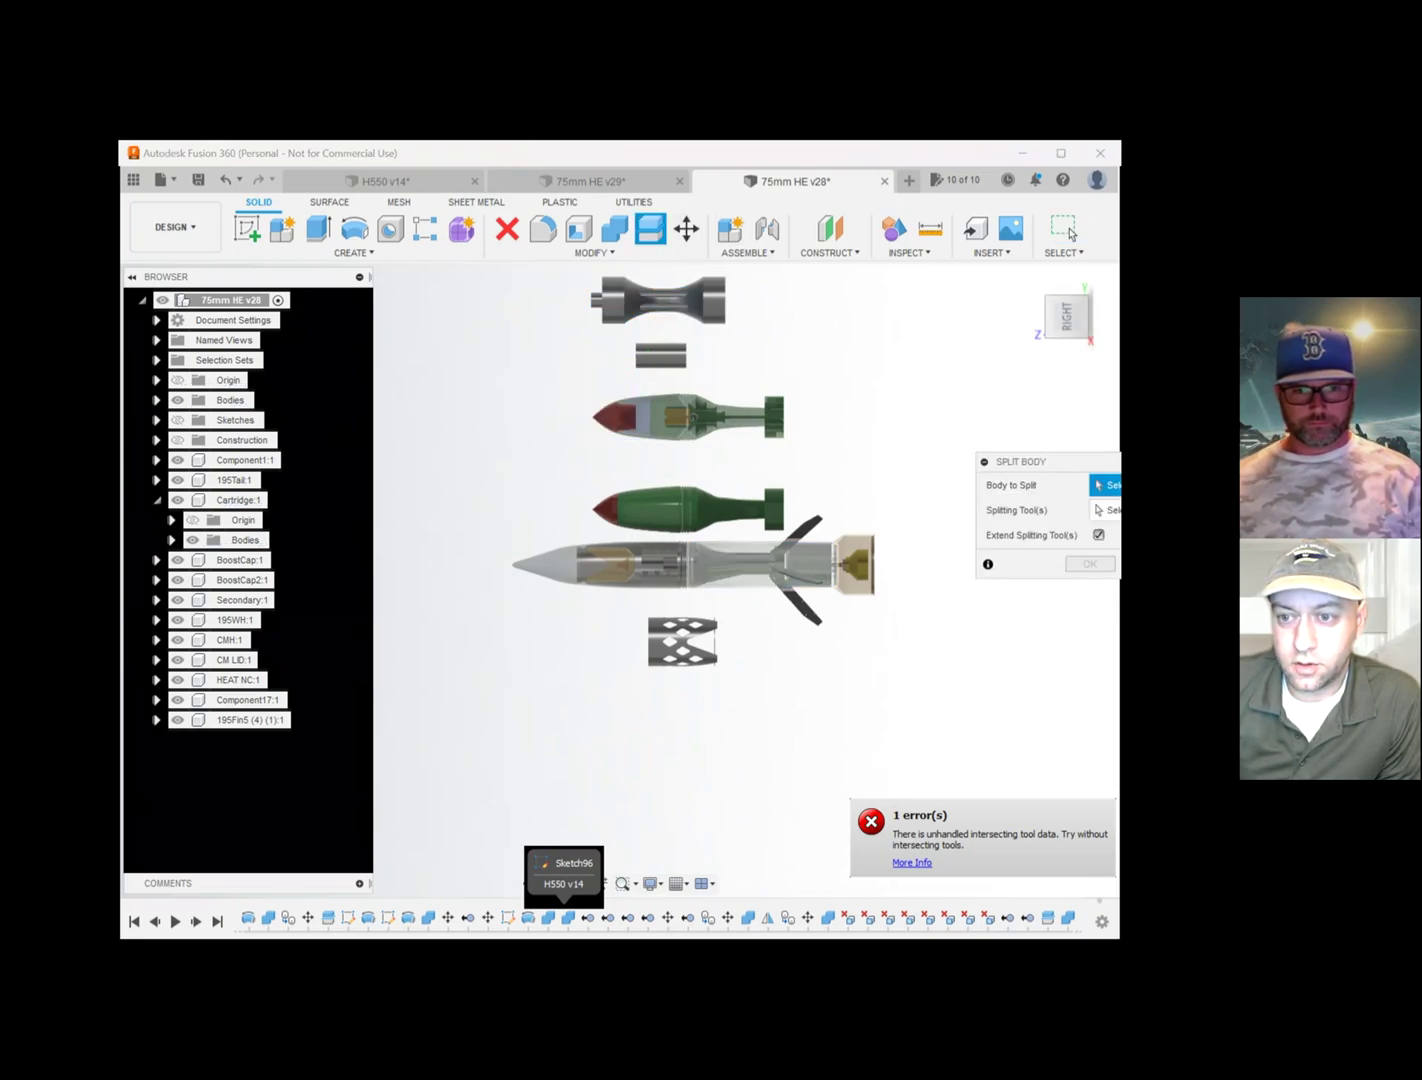
{"action": "left_click", "coordinate": [759, 565]}
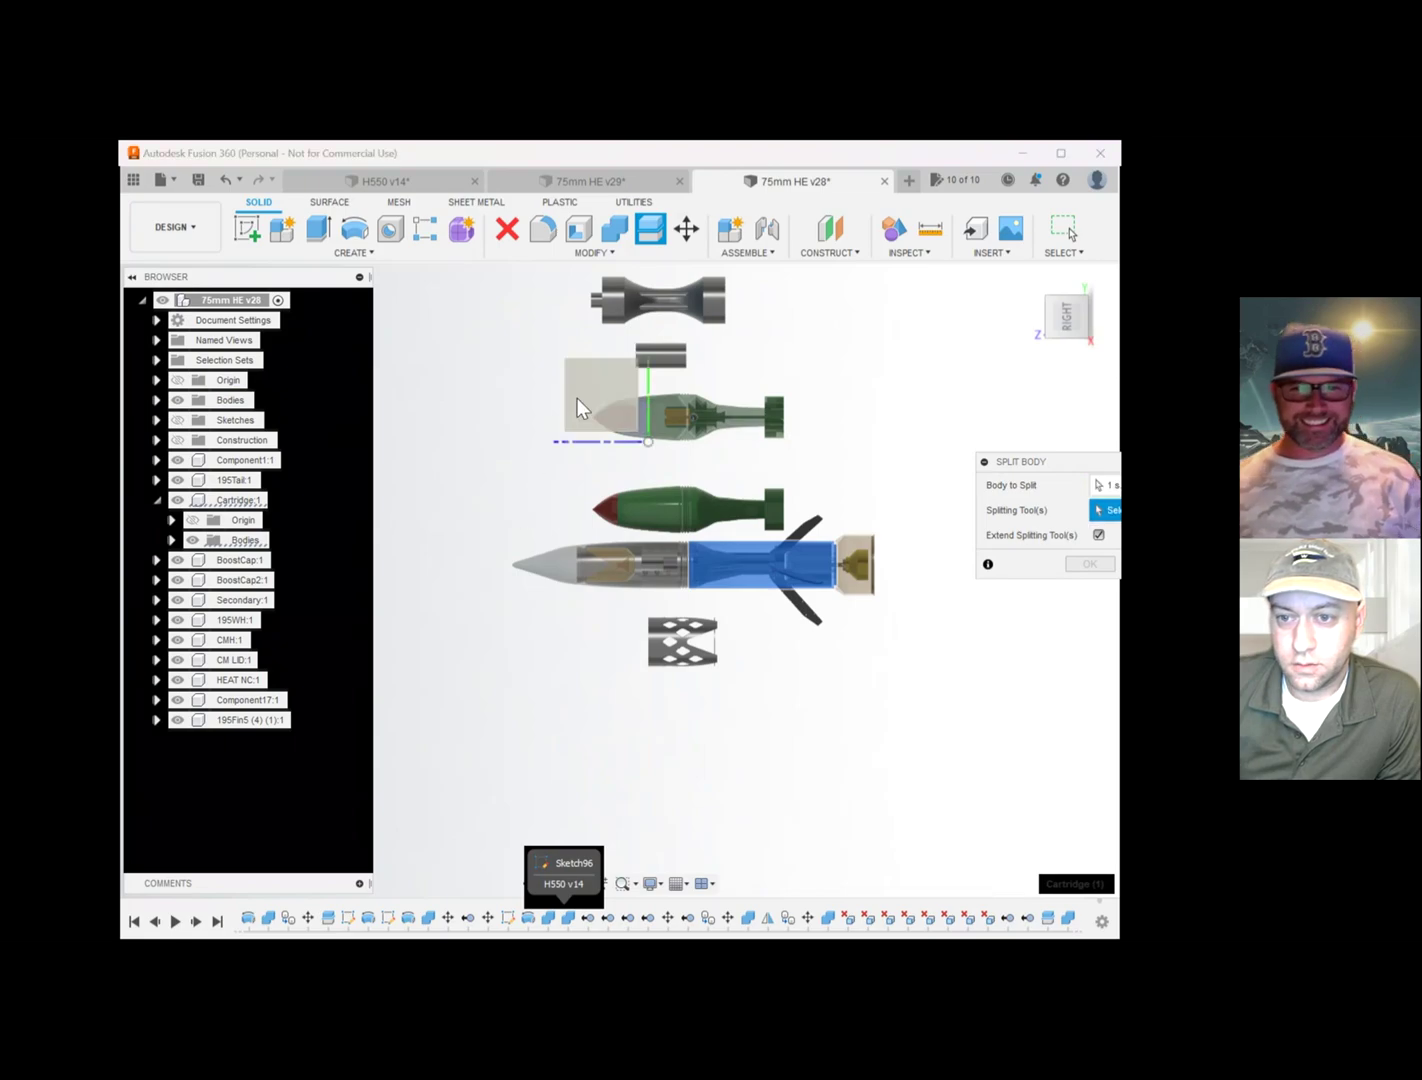
{"action": "left_click", "coordinate": [579, 397]}
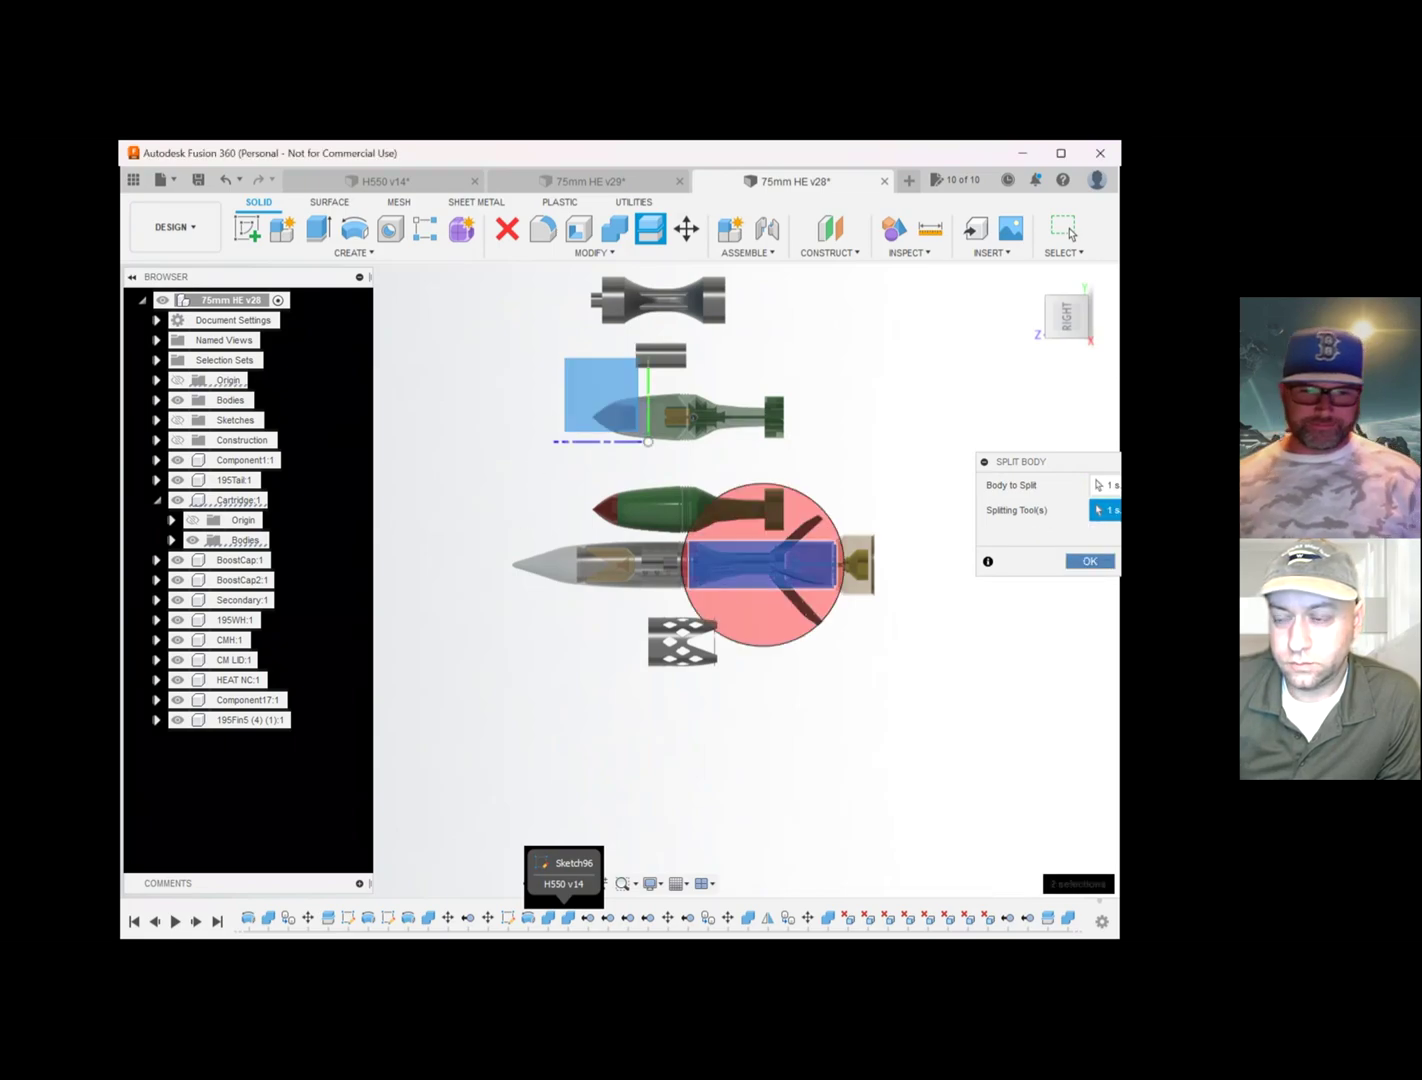
{"action": "key", "text": "Return"}
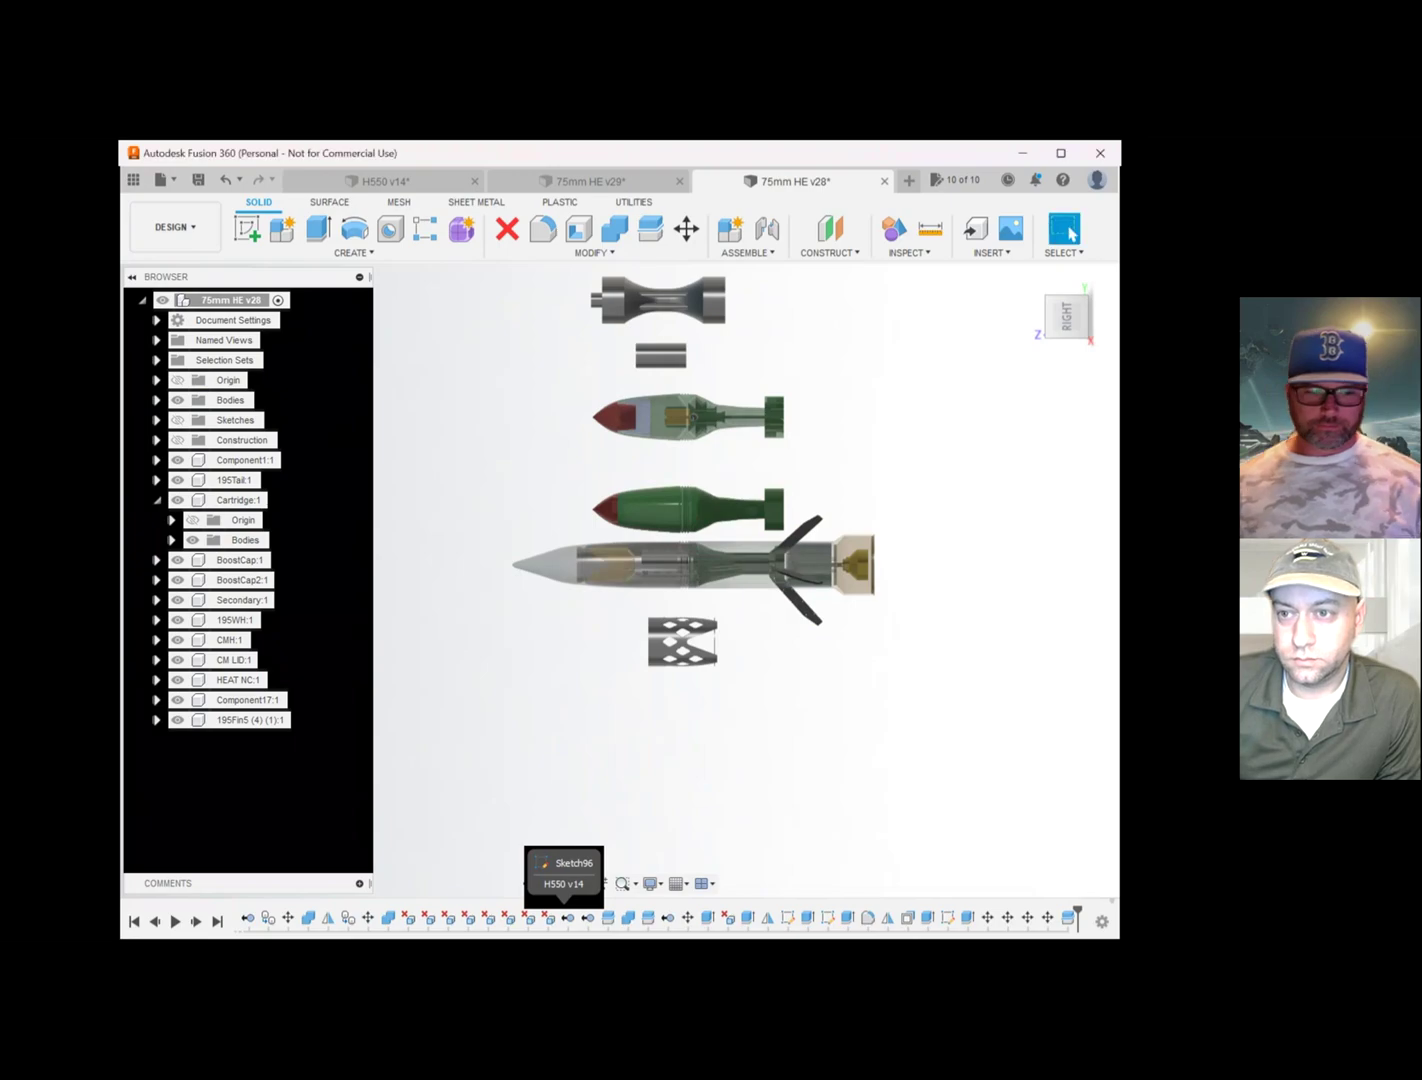
- Move the split-off half of the Cartridge body -250 mm along Y, away from the finned assembly
{"action": "left_click", "coordinate": [687, 230]}
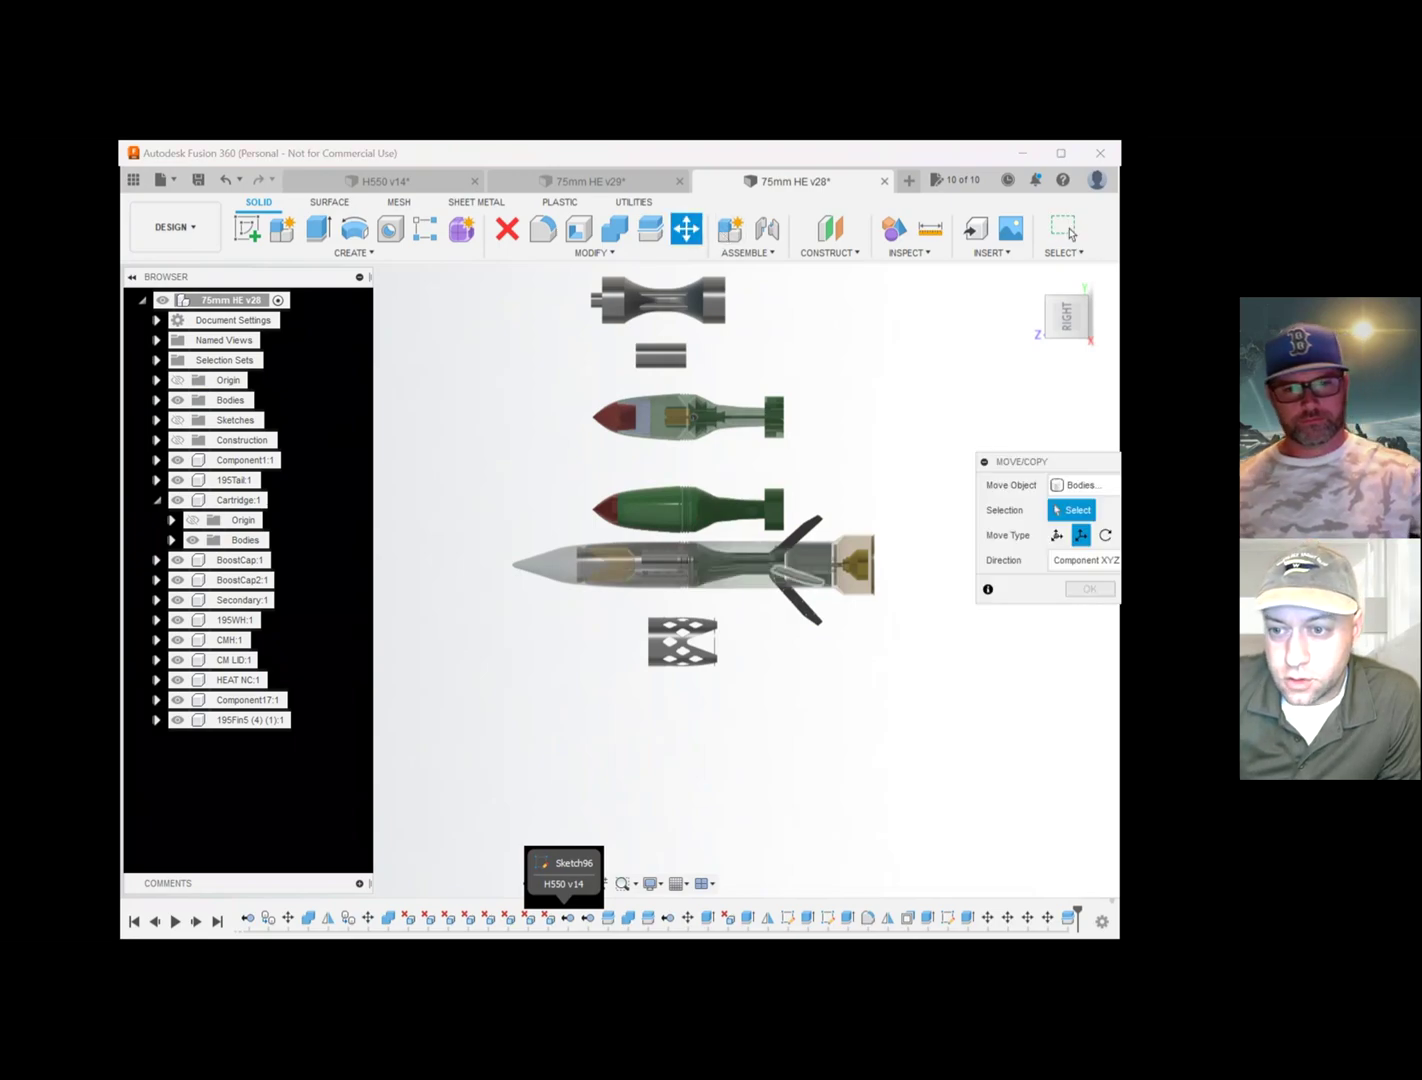
{"action": "left_click_drag", "start_coordinate": [762, 515], "coordinate": [762, 640]}
{"action": "type", "text": "-250"}
{"action": "key", "text": "Return"}
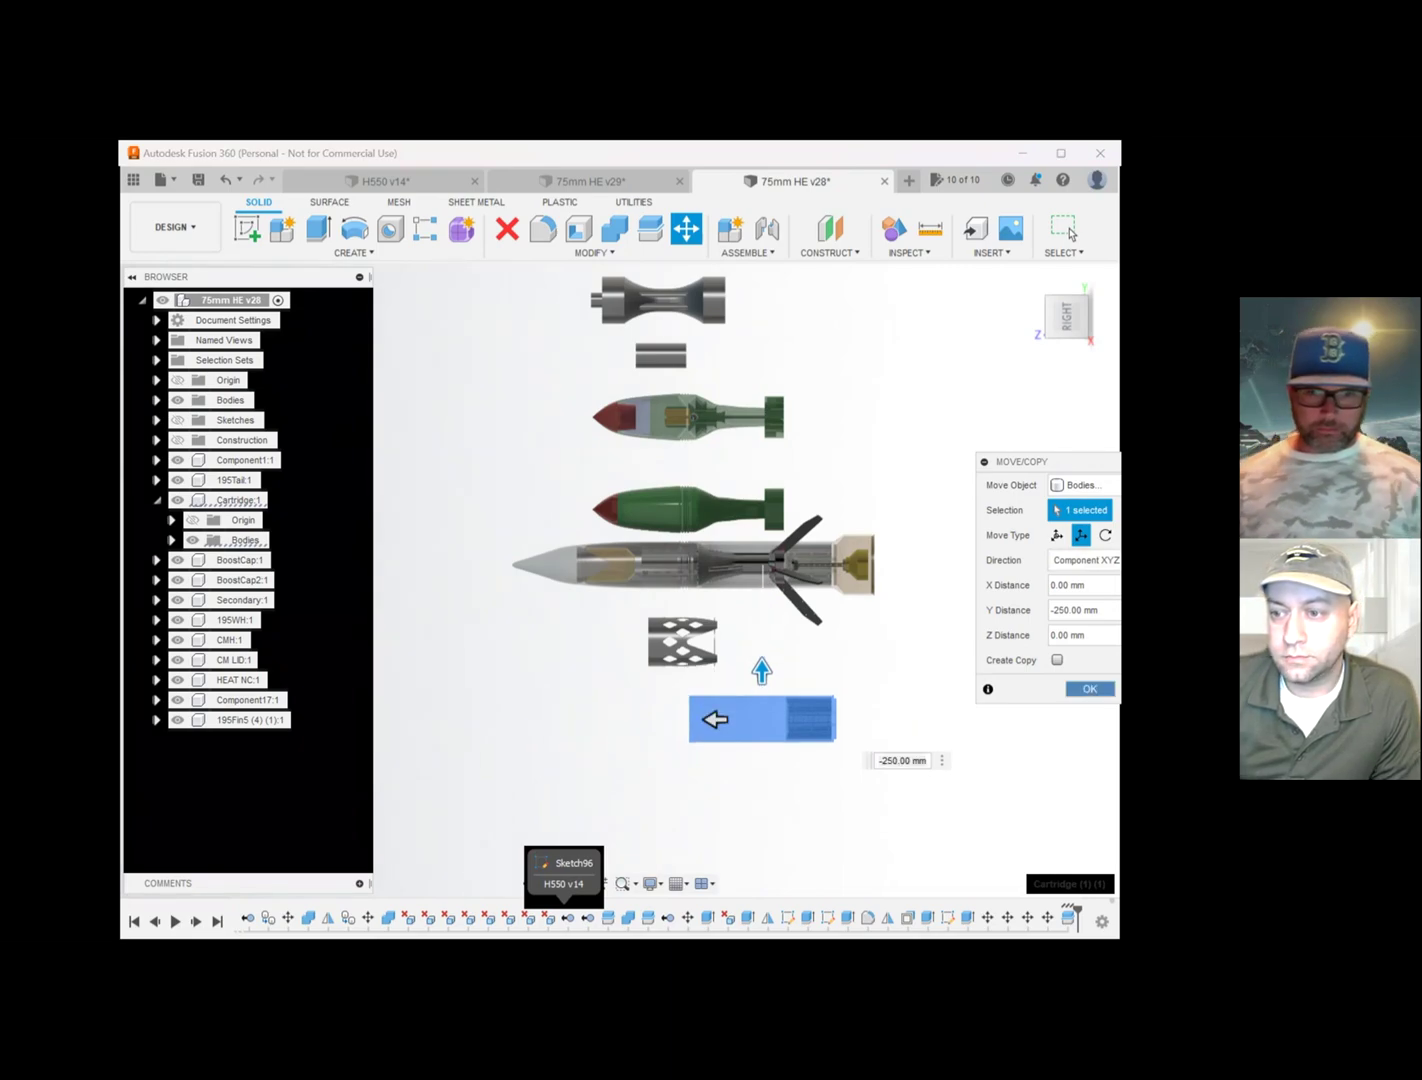
{"action": "key", "text": "Return"}
- Examine the exposed fin hub, central rod and perforated tube up close at an angle and in the right view
{"action": "scroll", "coordinate": [807, 562], "scroll_direction": "up", "scroll_amount": 8}
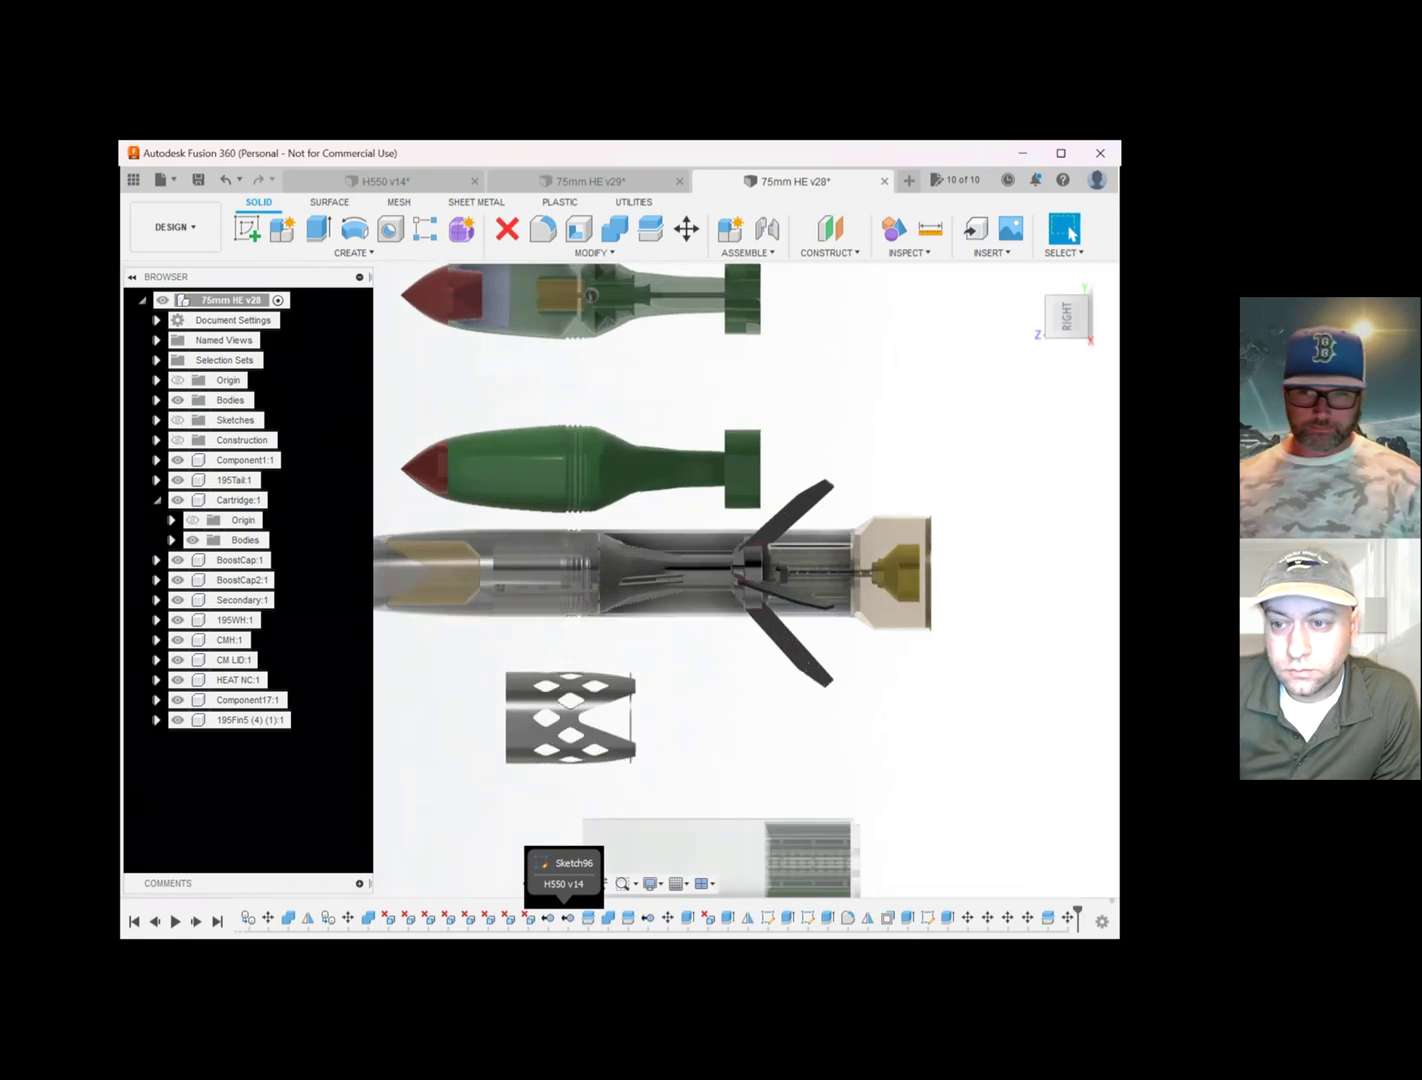
{"action": "scroll", "coordinate": [811, 580], "scroll_direction": "up", "scroll_amount": 2}
{"action": "middle_click_drag", "start_coordinate": [796, 617], "coordinate": [559, 619], "text": "shift"}
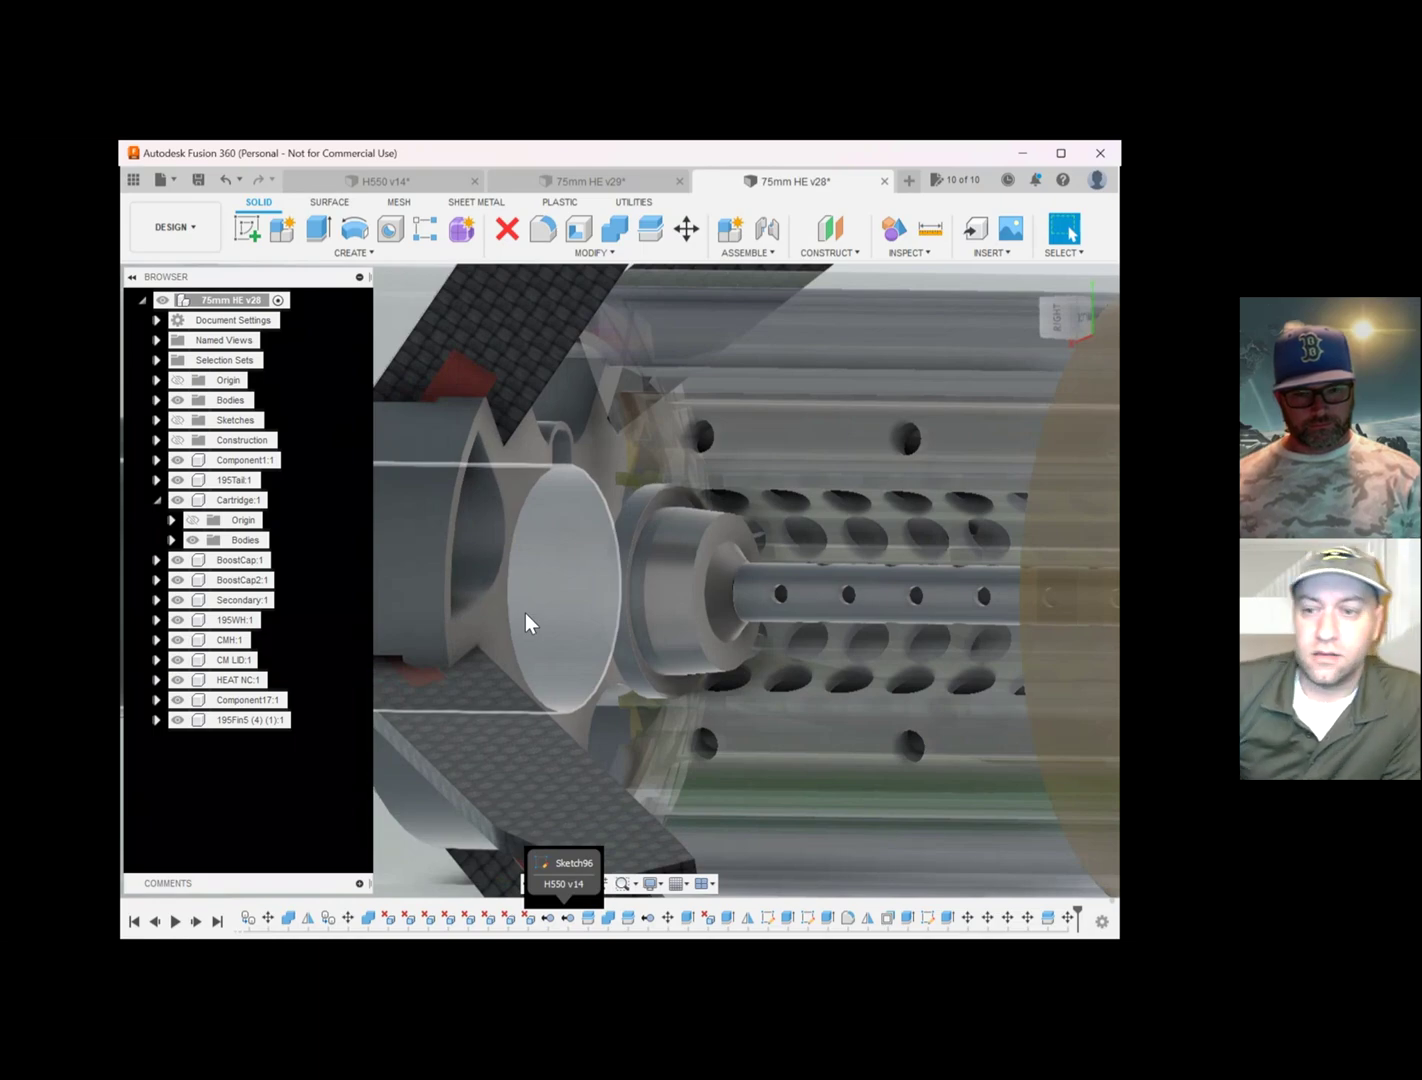
{"action": "key", "text": "v"}
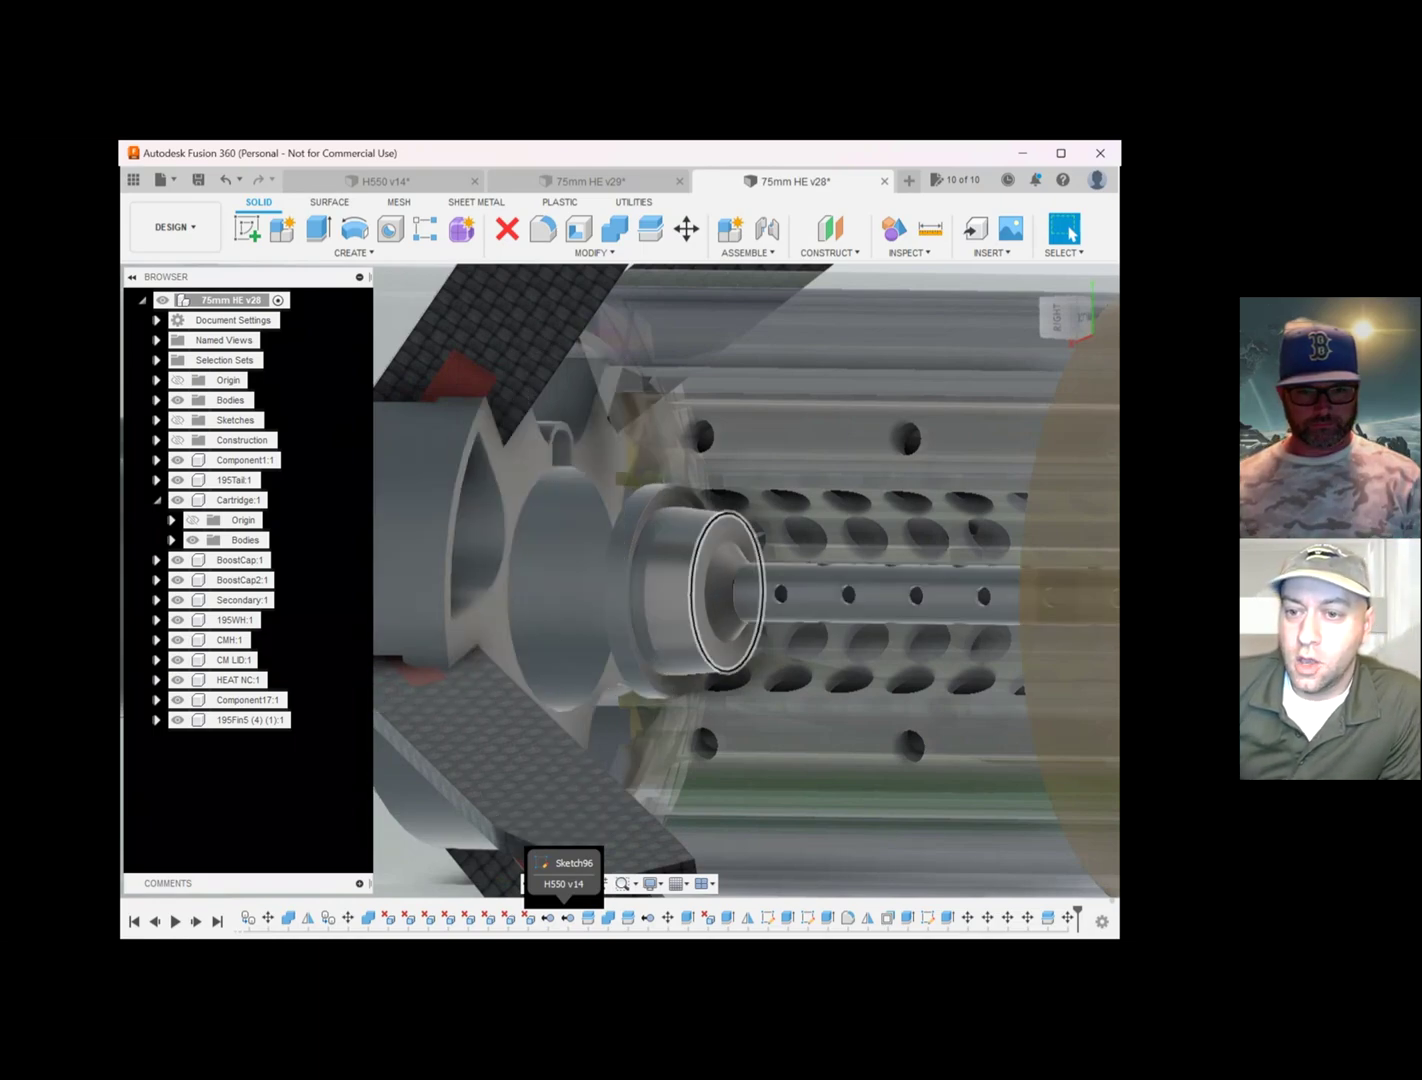
{"action": "scroll", "coordinate": [767, 650], "scroll_direction": "down", "scroll_amount": 2}
{"action": "key", "text": "v"}
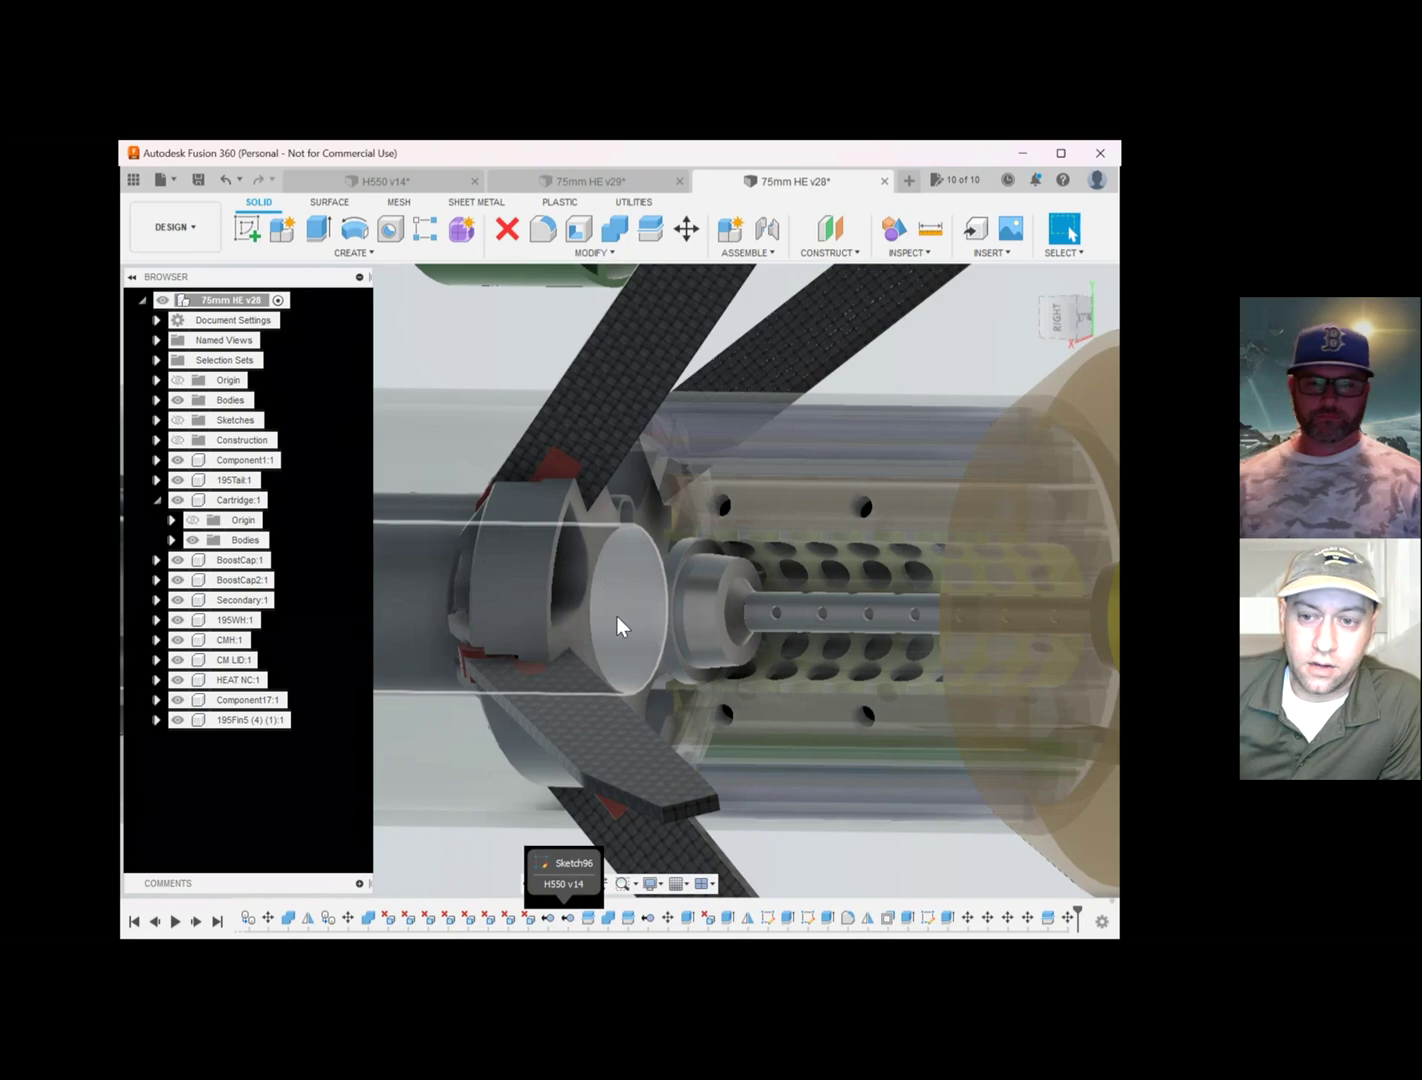
{"action": "mouse_move", "coordinate": [663, 630]}
{"action": "middle_mouse_down", "text": "shift"}
{"action": "mouse_move", "coordinate": [684, 636]}
{"action": "mouse_move", "coordinate": [672, 623]}
{"action": "middle_mouse_up", "text": "shift"}
{"action": "middle_click_drag", "start_coordinate": [983, 626], "coordinate": [819, 604]}
{"action": "scroll", "coordinate": [734, 615], "scroll_direction": "down", "scroll_amount": 1}
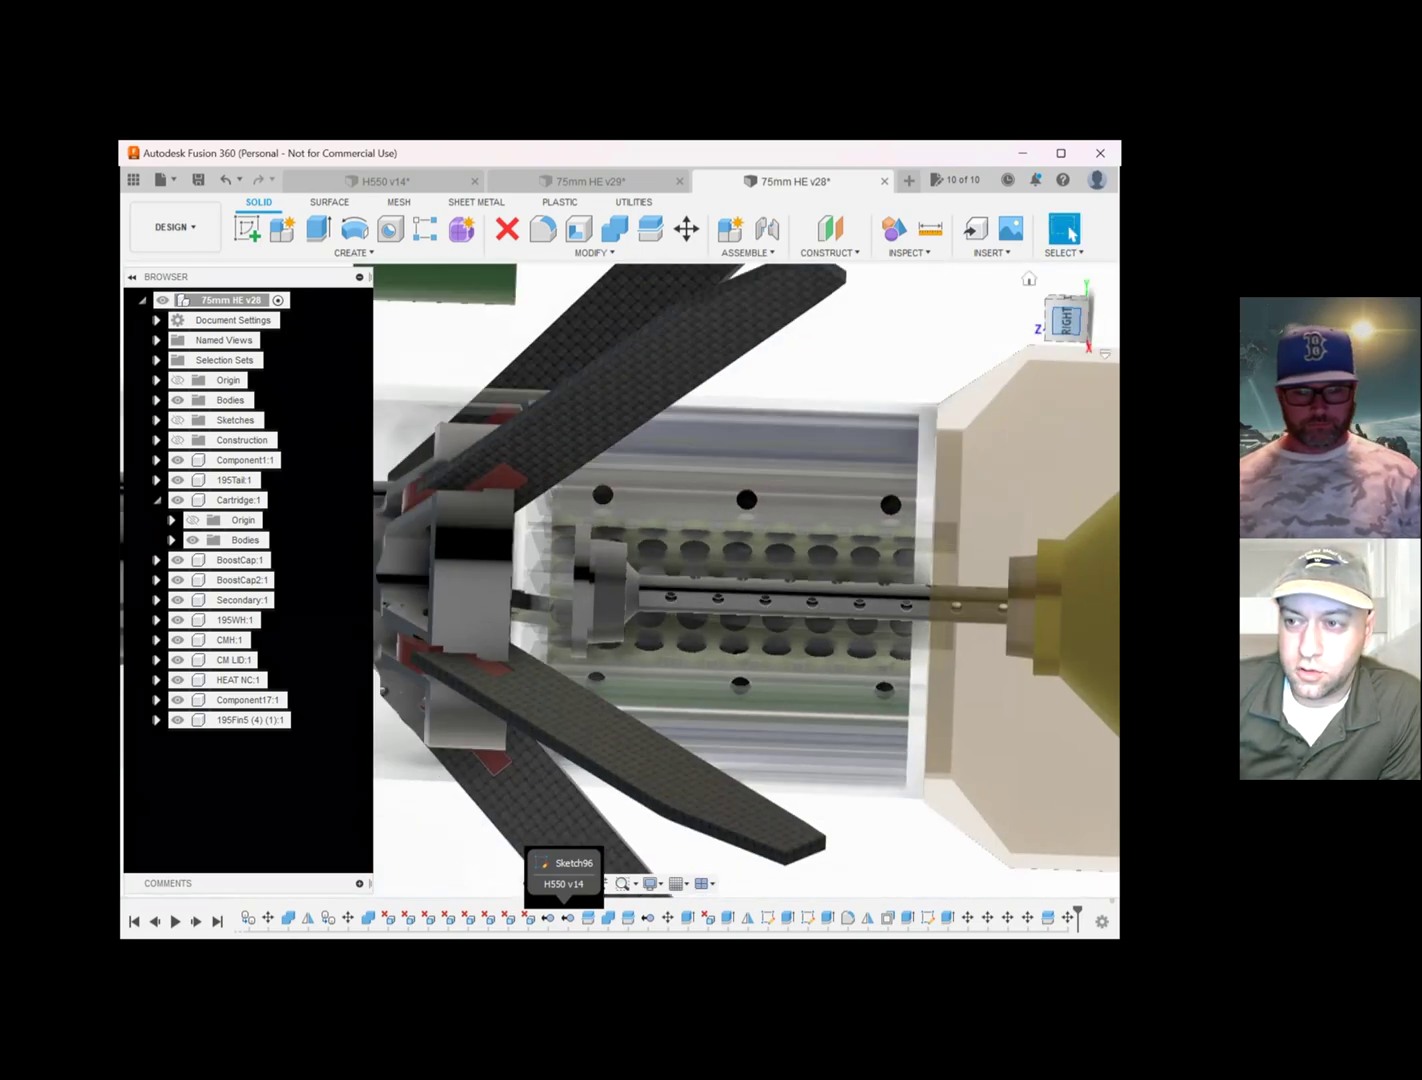
{"action": "left_click", "coordinate": [1066, 321]}
{"action": "middle_click_drag", "start_coordinate": [696, 616], "coordinate": [630, 615]}
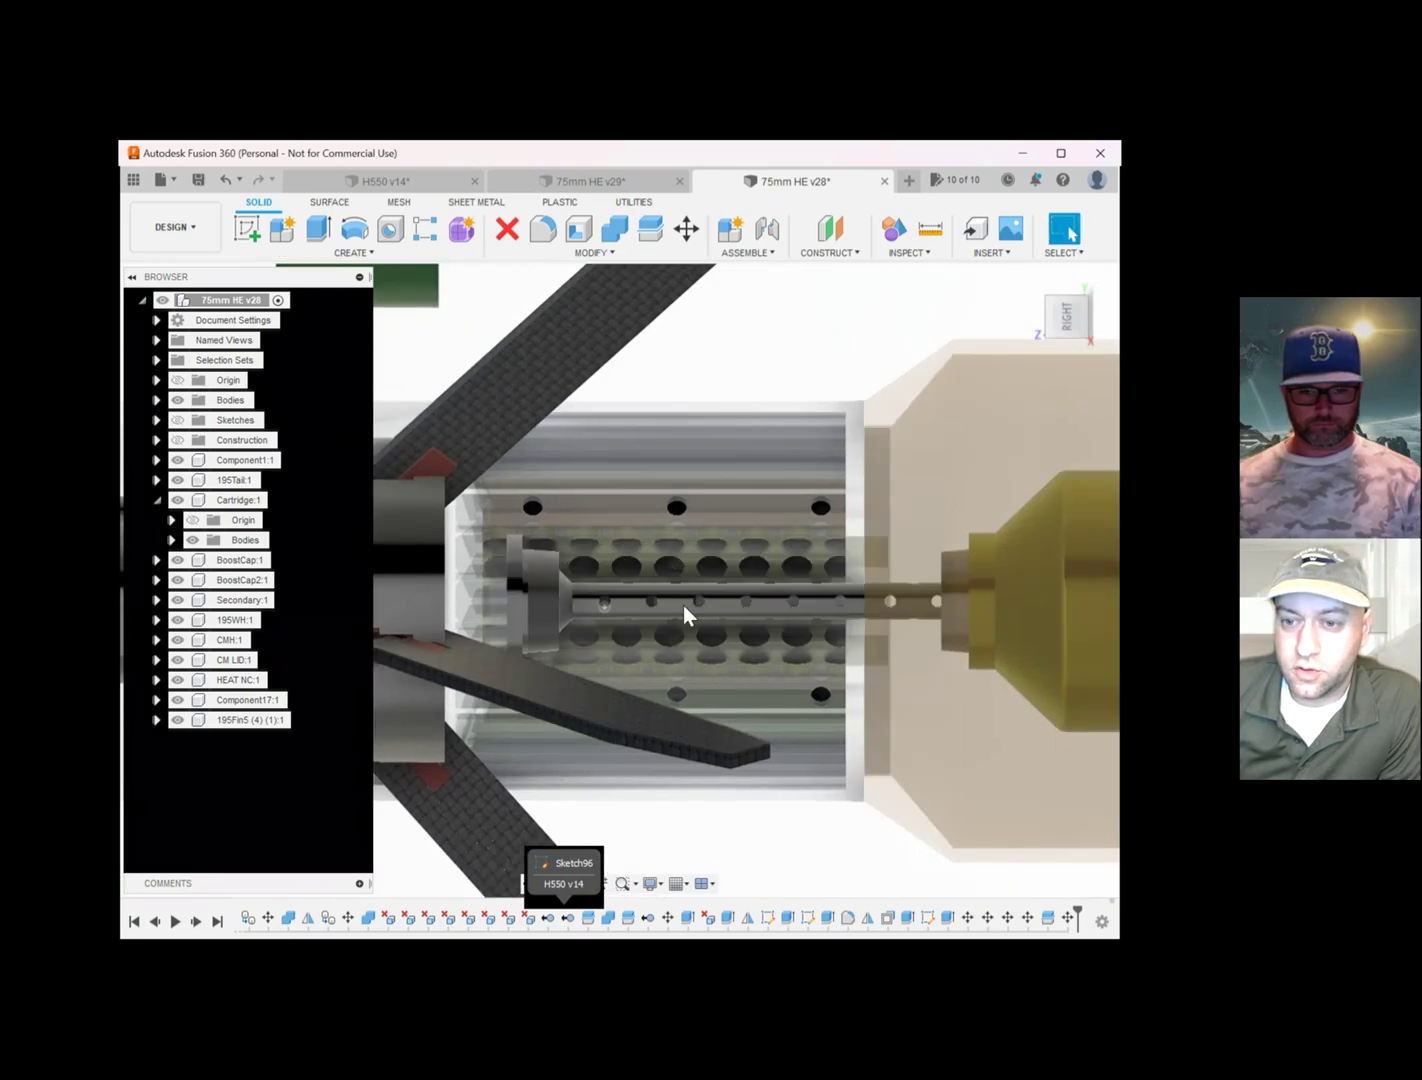
- Inspect the rear housing with its yellow insert and the adjoining fins and perforated tube in the right view
{"action": "scroll", "coordinate": [959, 628], "scroll_direction": "down", "scroll_amount": 5}
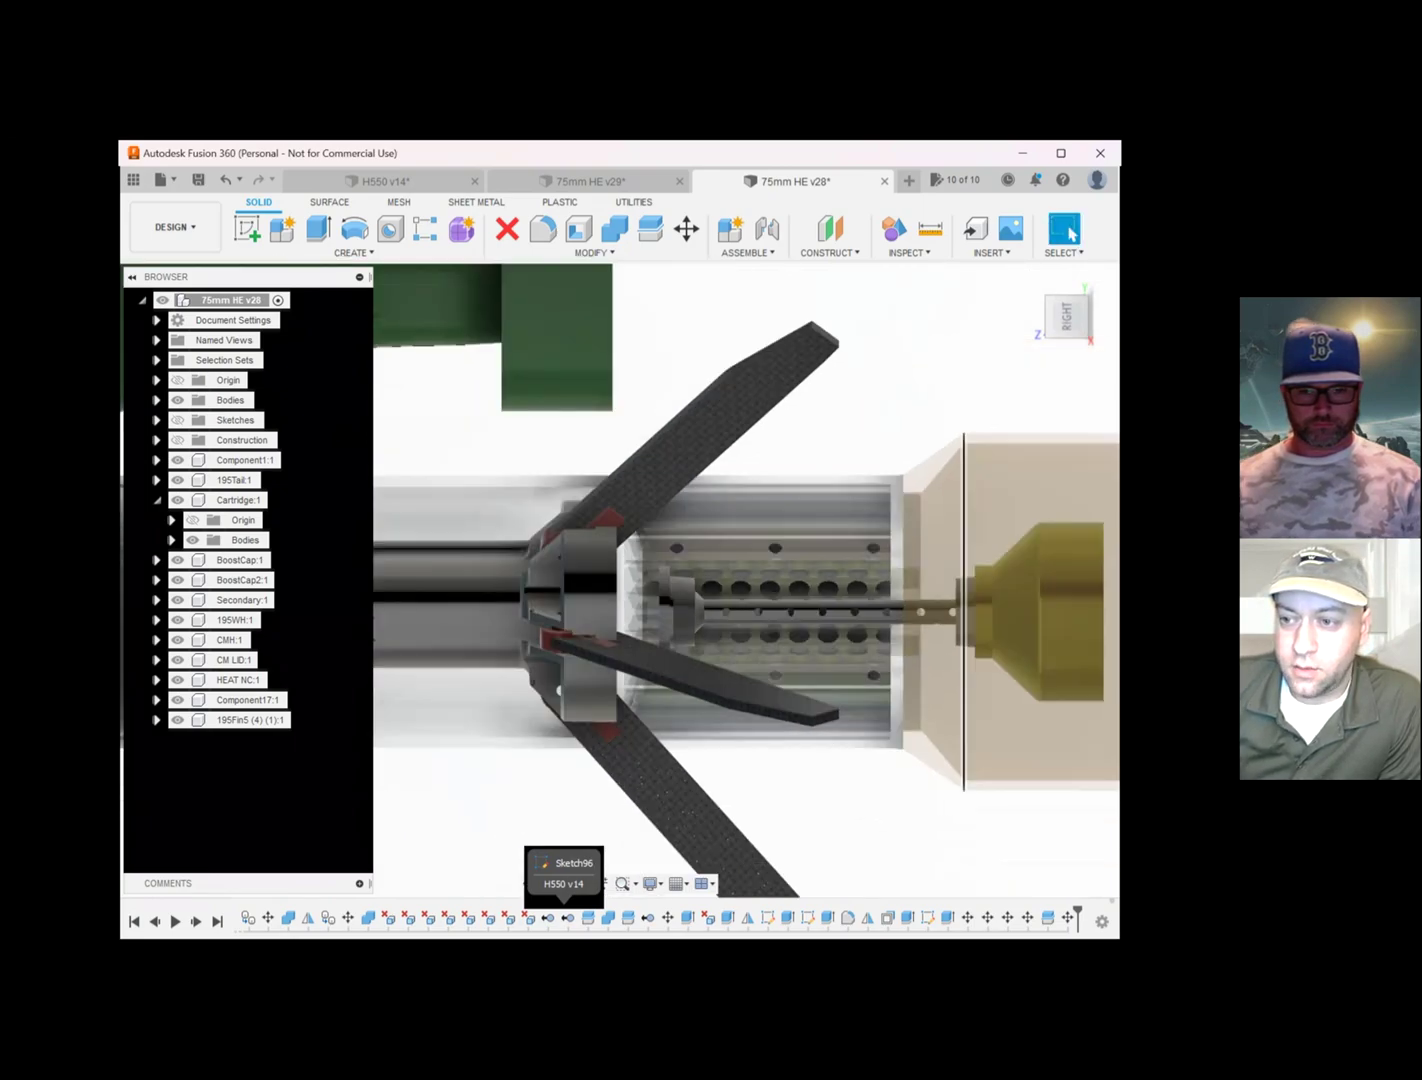
{"action": "middle_click_drag", "start_coordinate": [960, 628], "coordinate": [568, 588]}
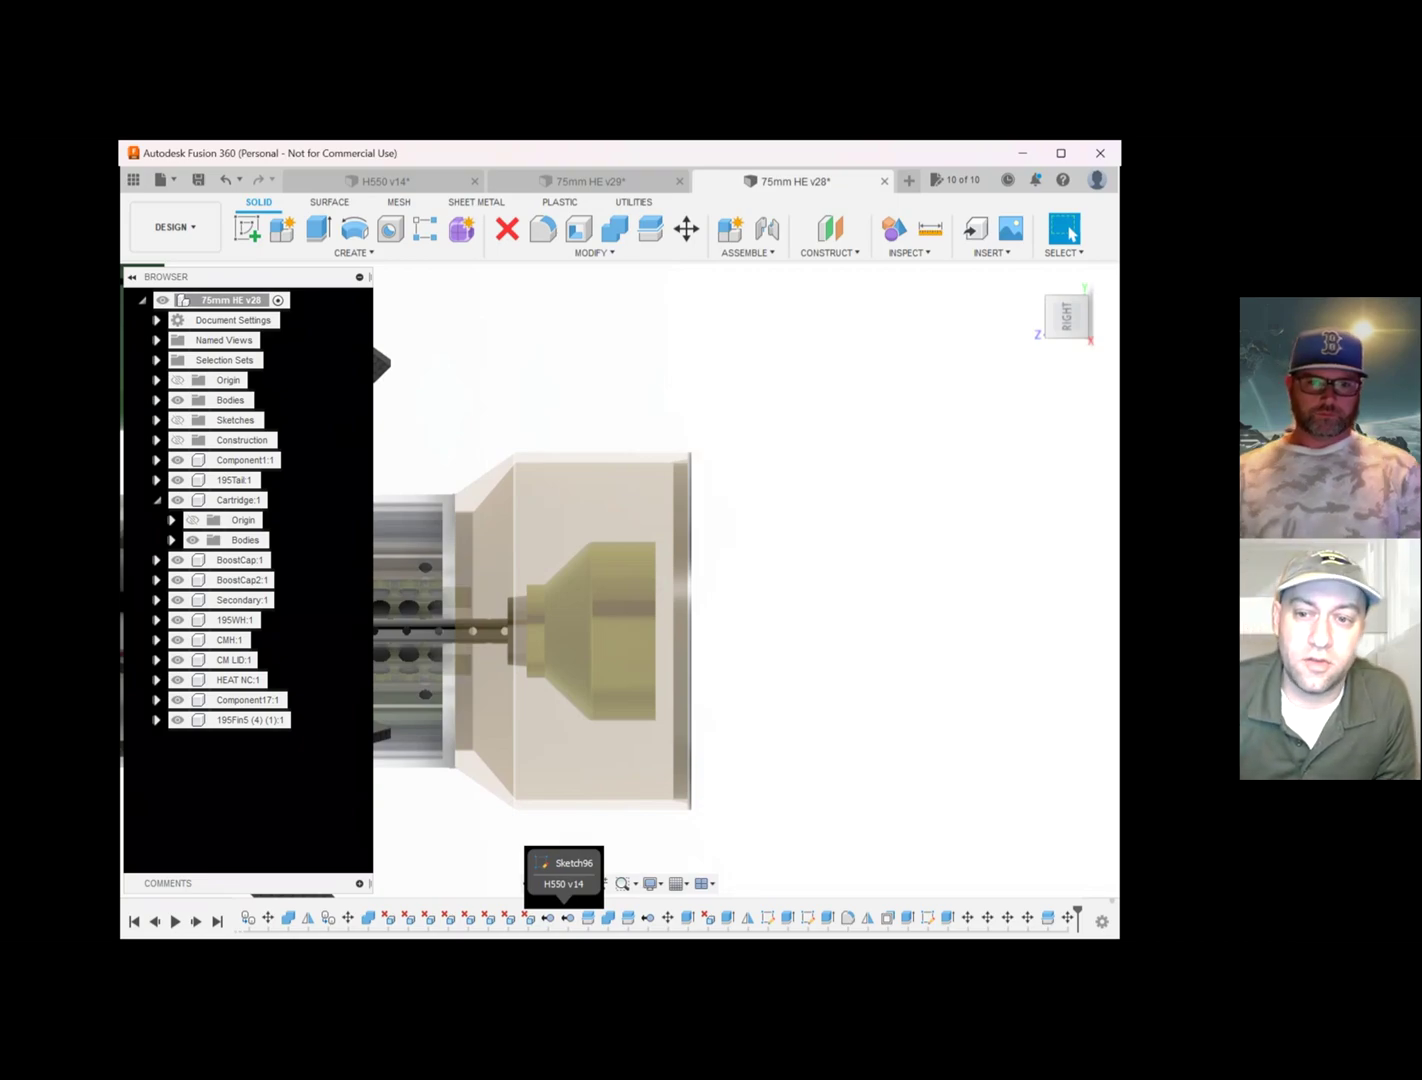
{"action": "middle_click_drag", "start_coordinate": [380, 596], "coordinate": [665, 629]}
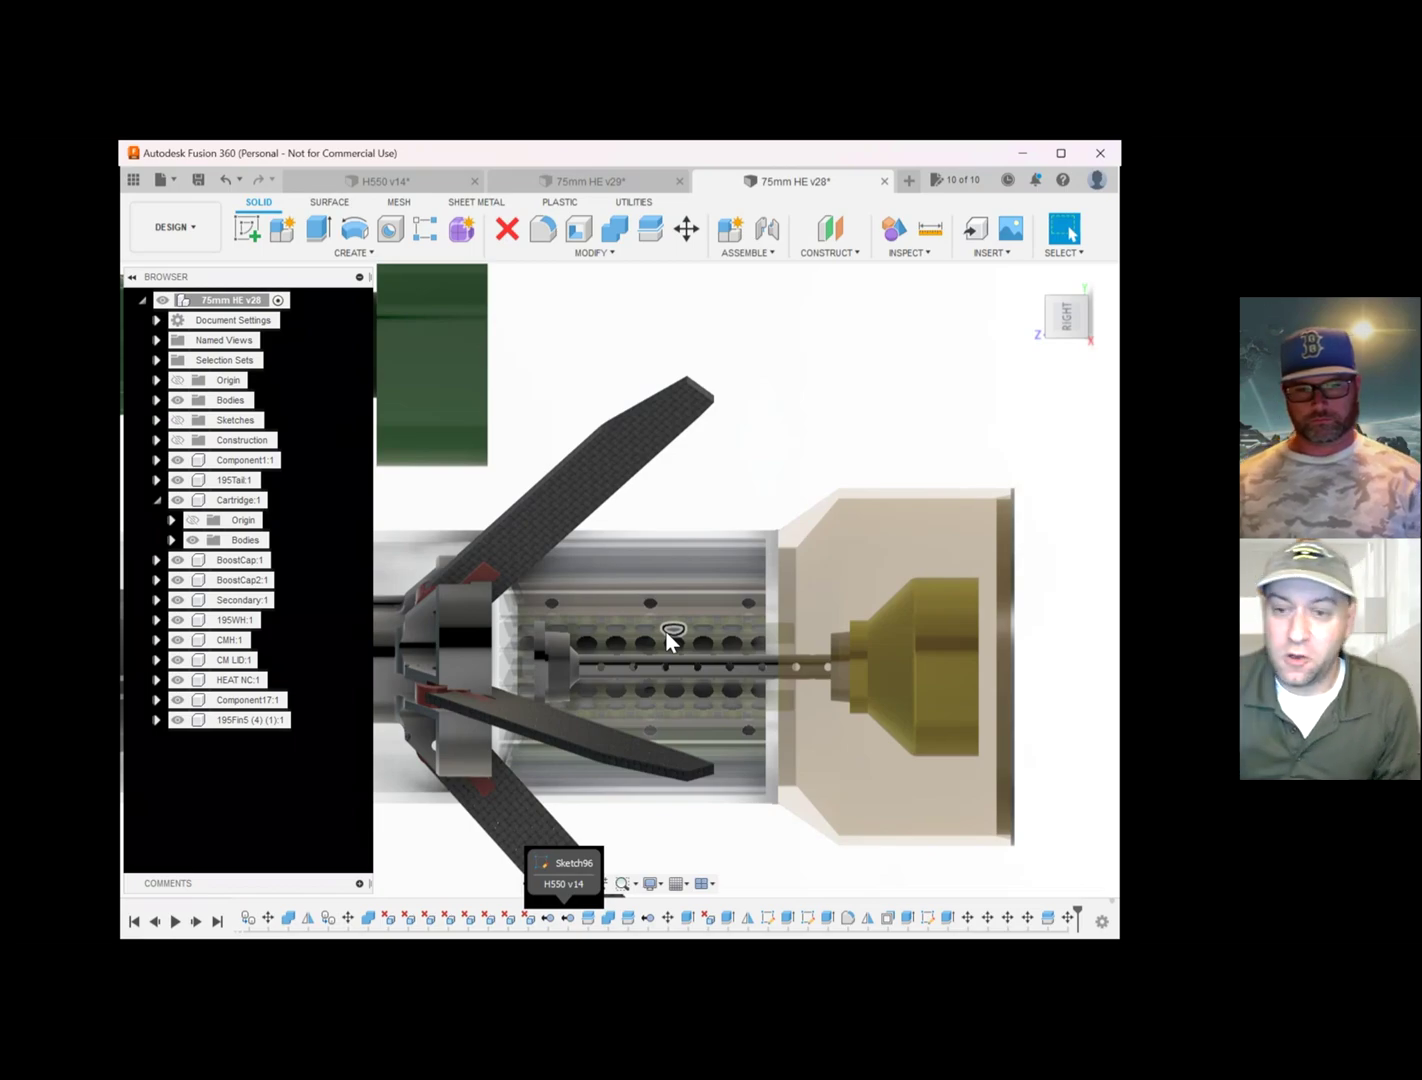
{"action": "scroll", "coordinate": [663, 549], "scroll_direction": "down", "scroll_amount": 3}
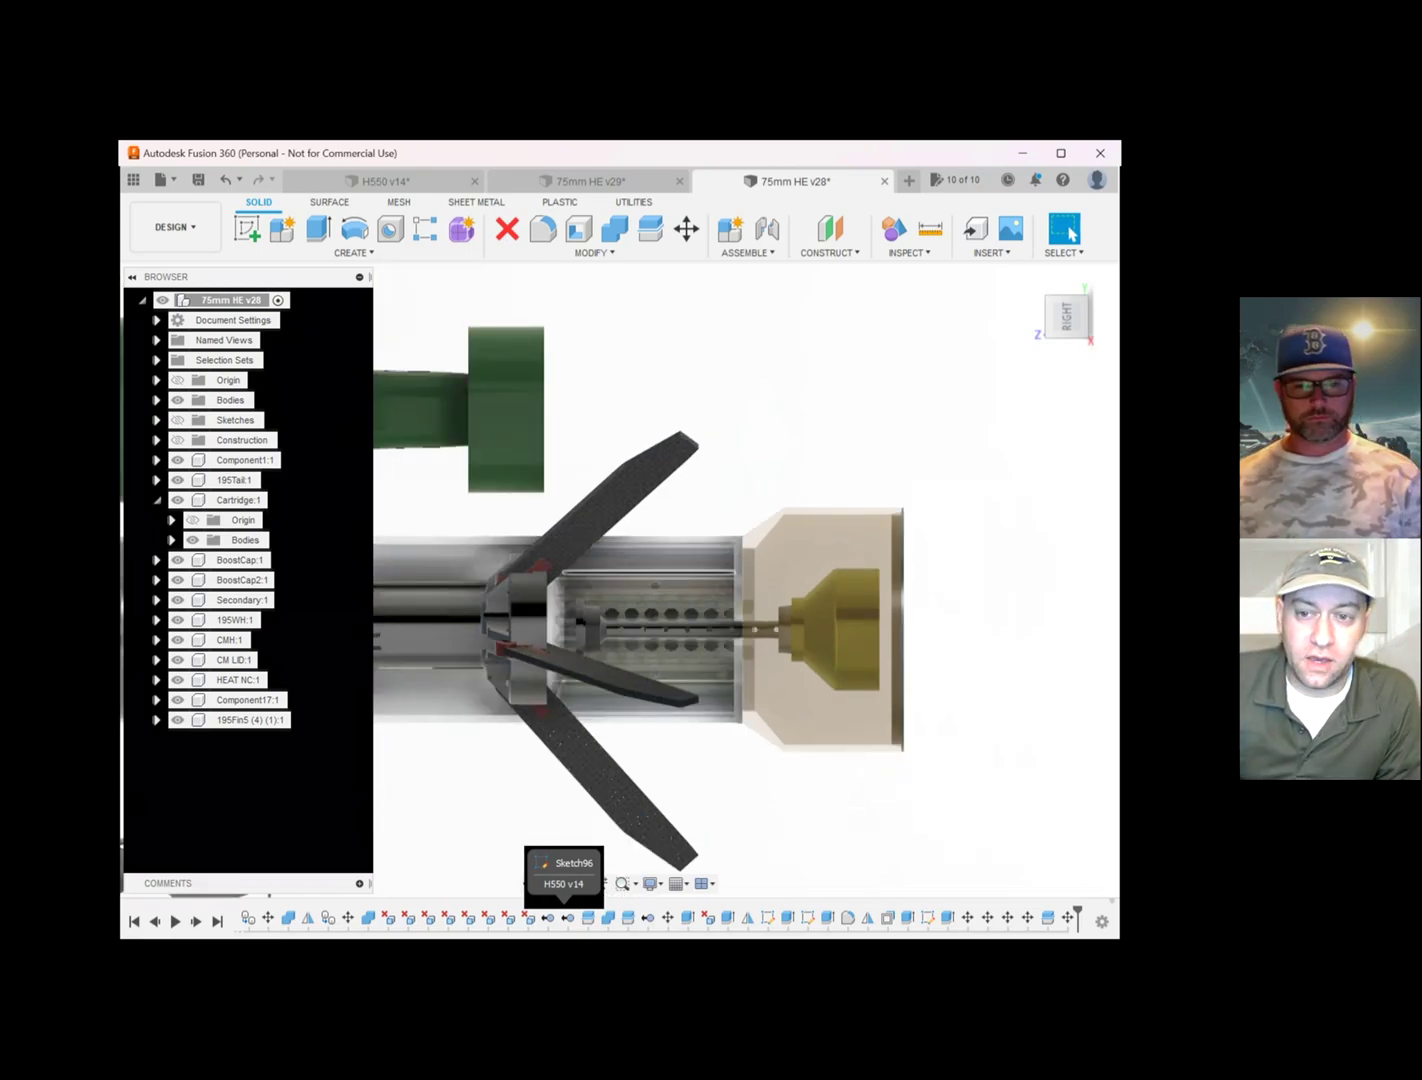
{"action": "middle_click_drag", "start_coordinate": [658, 627], "coordinate": [765, 565]}
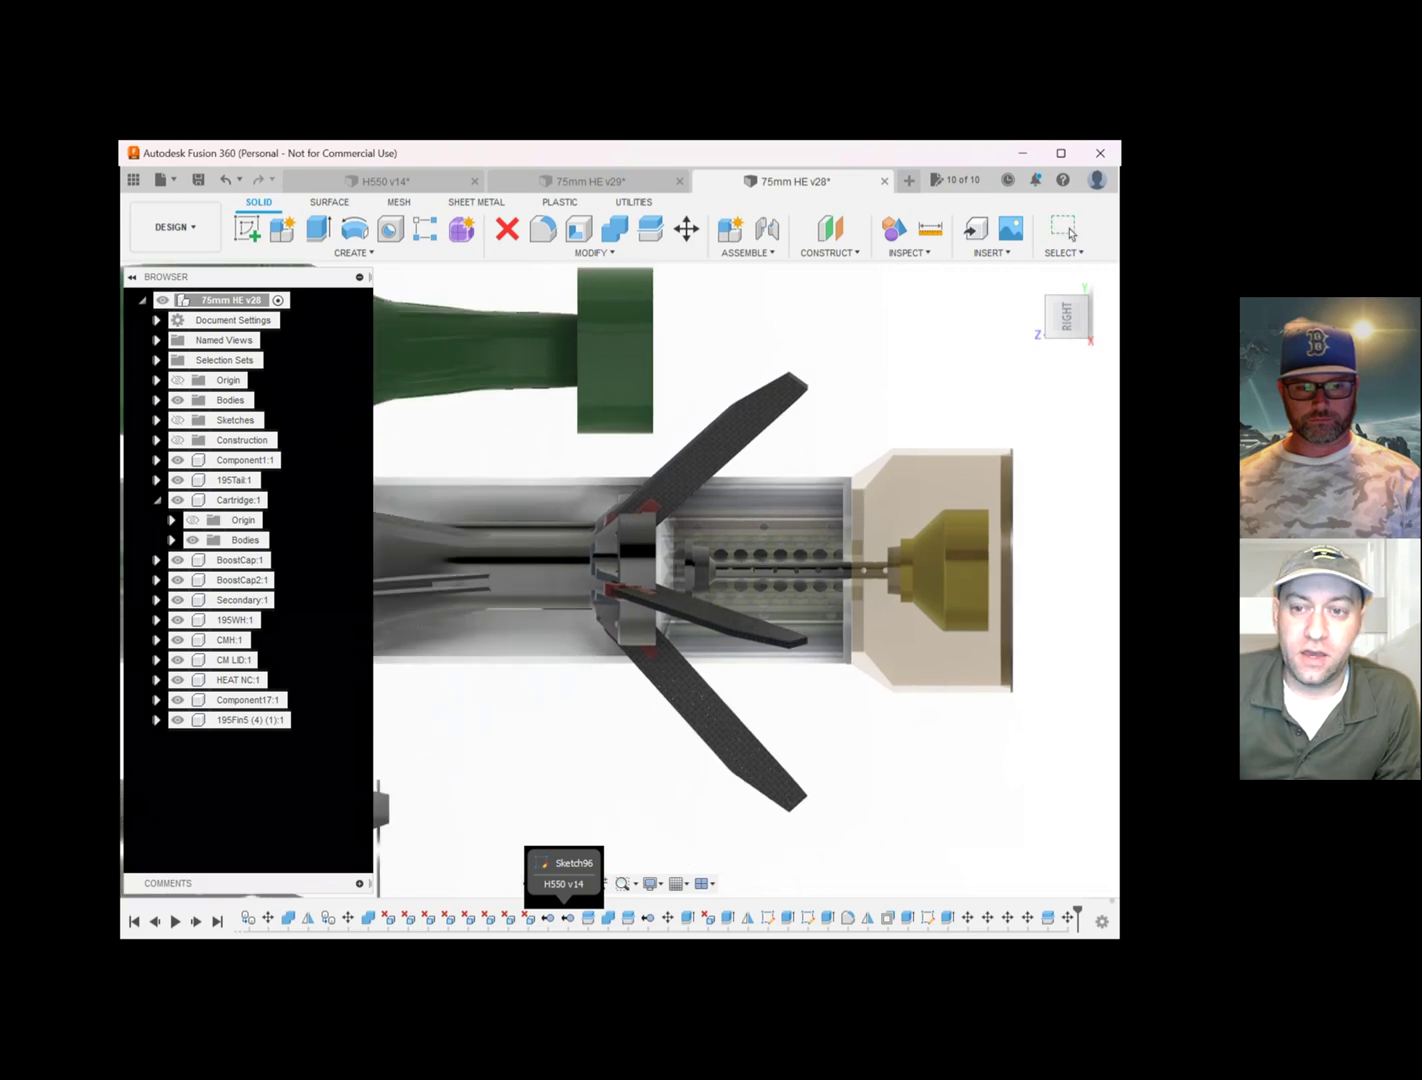
{"action": "scroll", "coordinate": [766, 566], "scroll_direction": "down", "scroll_amount": 3}
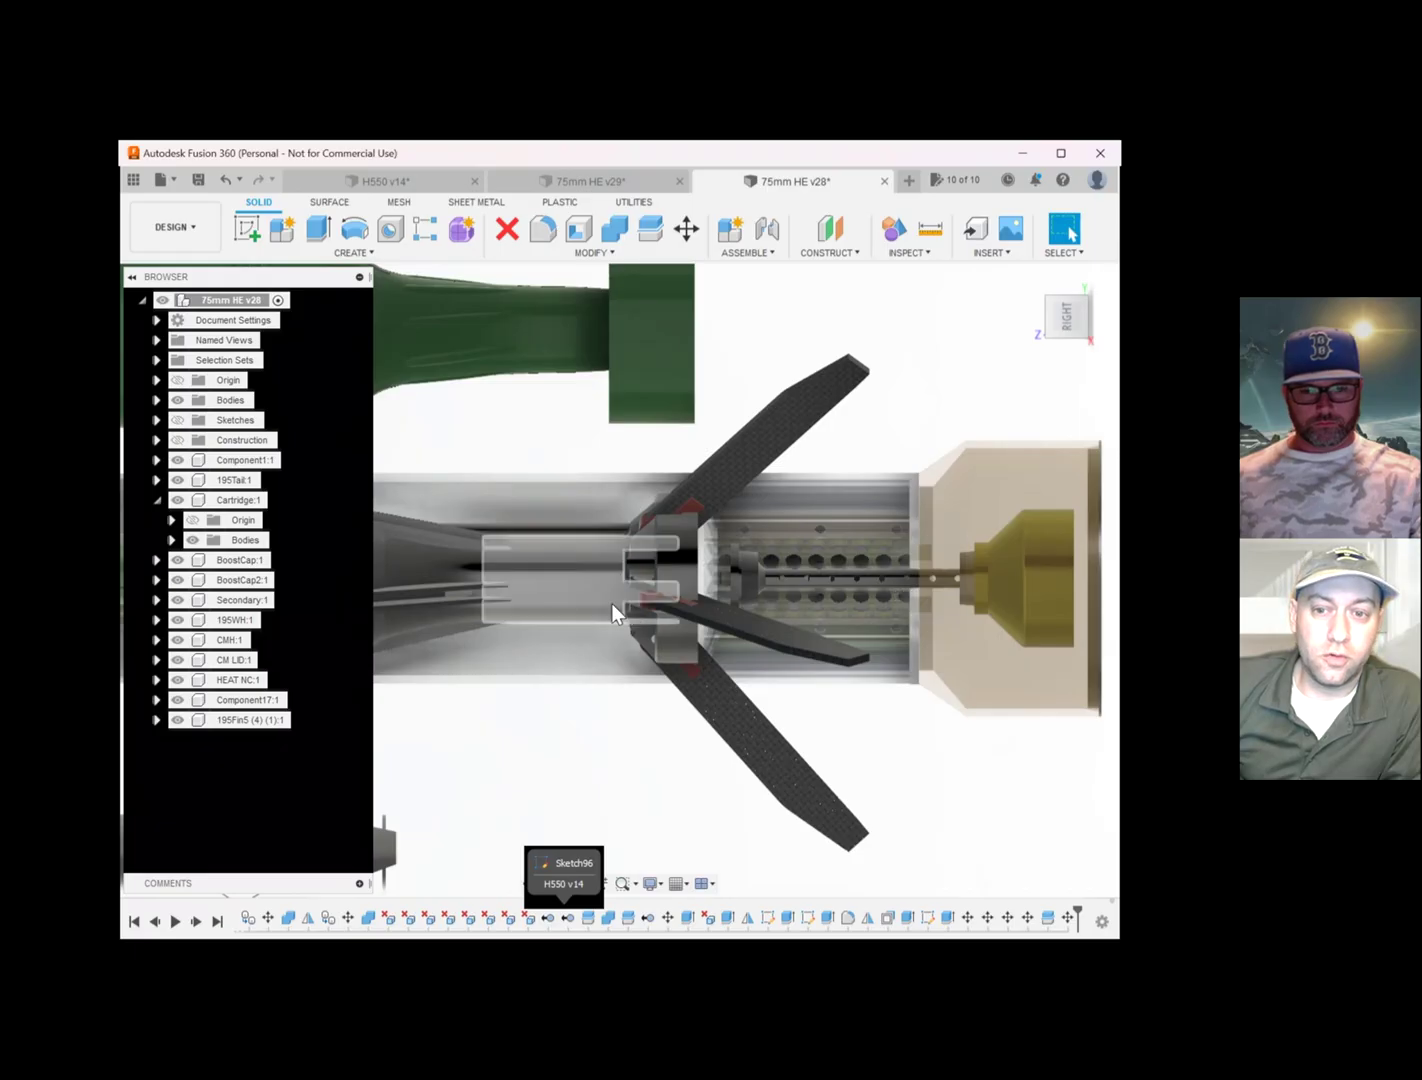
{"action": "scroll", "coordinate": [465, 645], "scroll_direction": "down", "scroll_amount": 2}
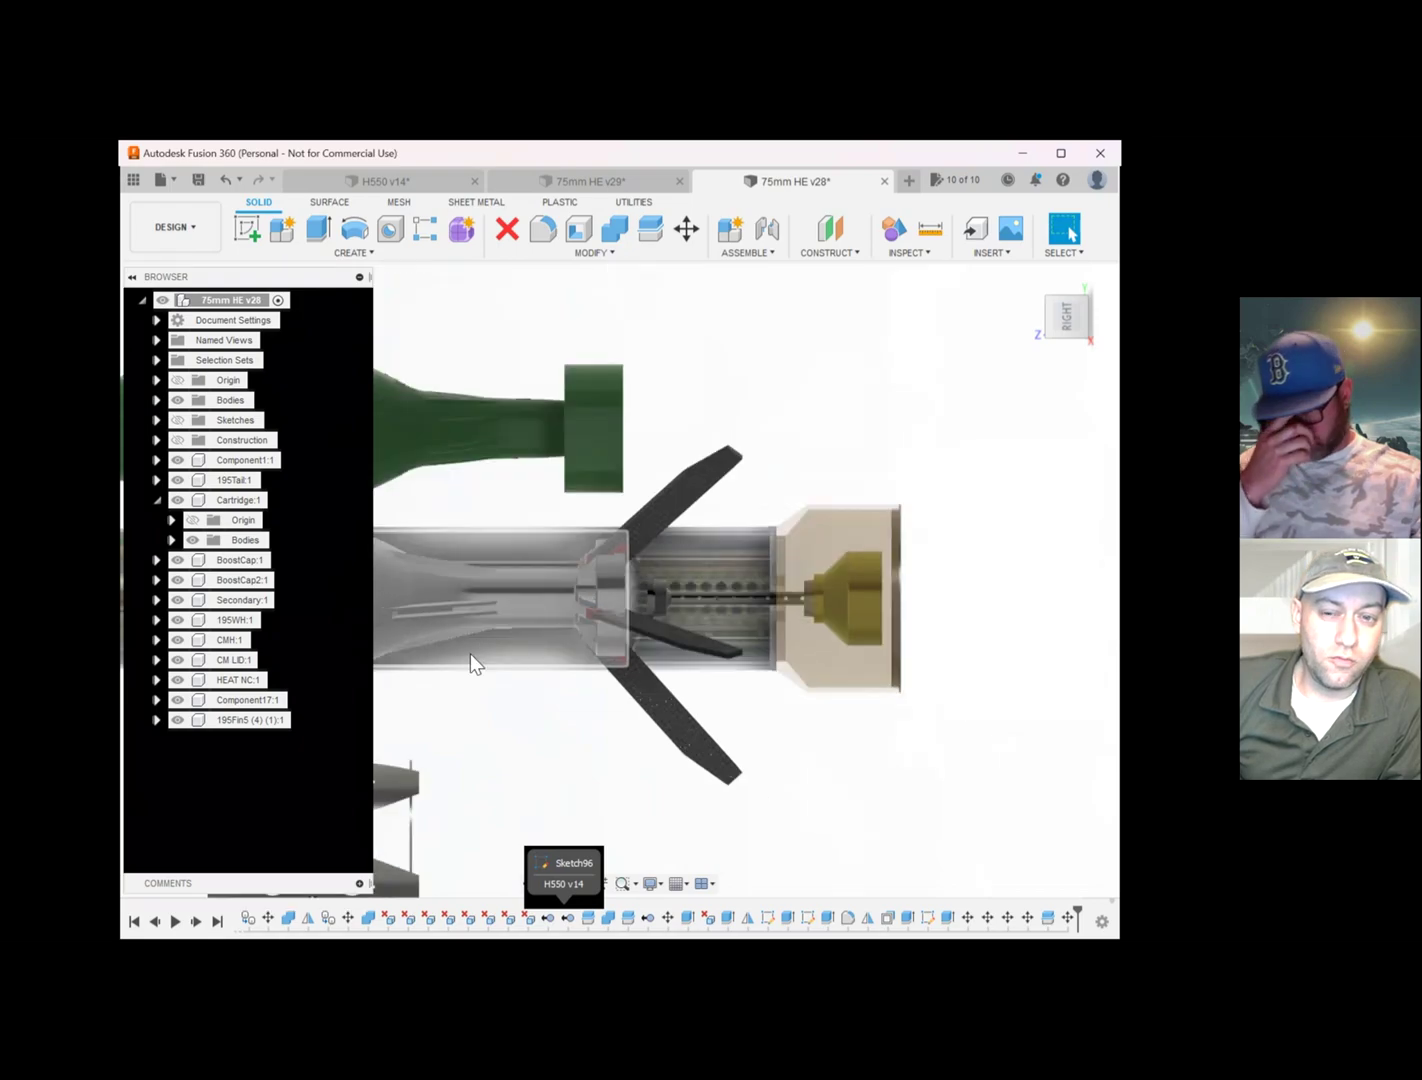
- Compare the whole opened finned assembly with the green assemblies, the lattice sleeve and the separated cartridge half
{"action": "middle_click_drag", "start_coordinate": [470, 654], "coordinate": [758, 639]}
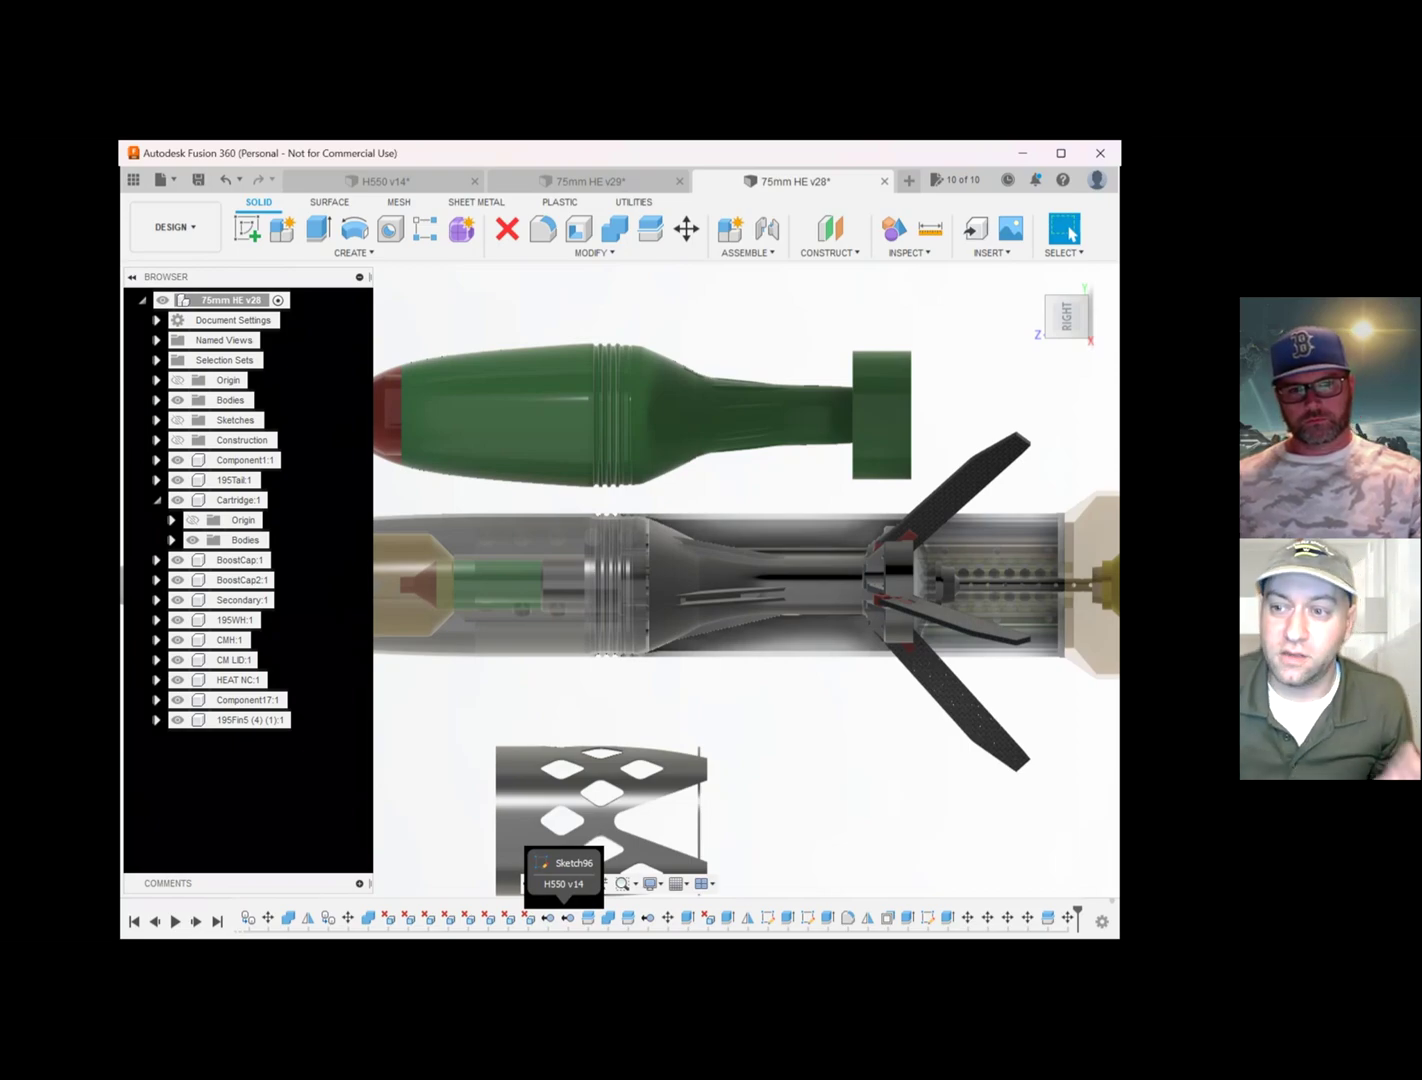
{"action": "scroll", "coordinate": [797, 685], "scroll_direction": "down", "scroll_amount": 2}
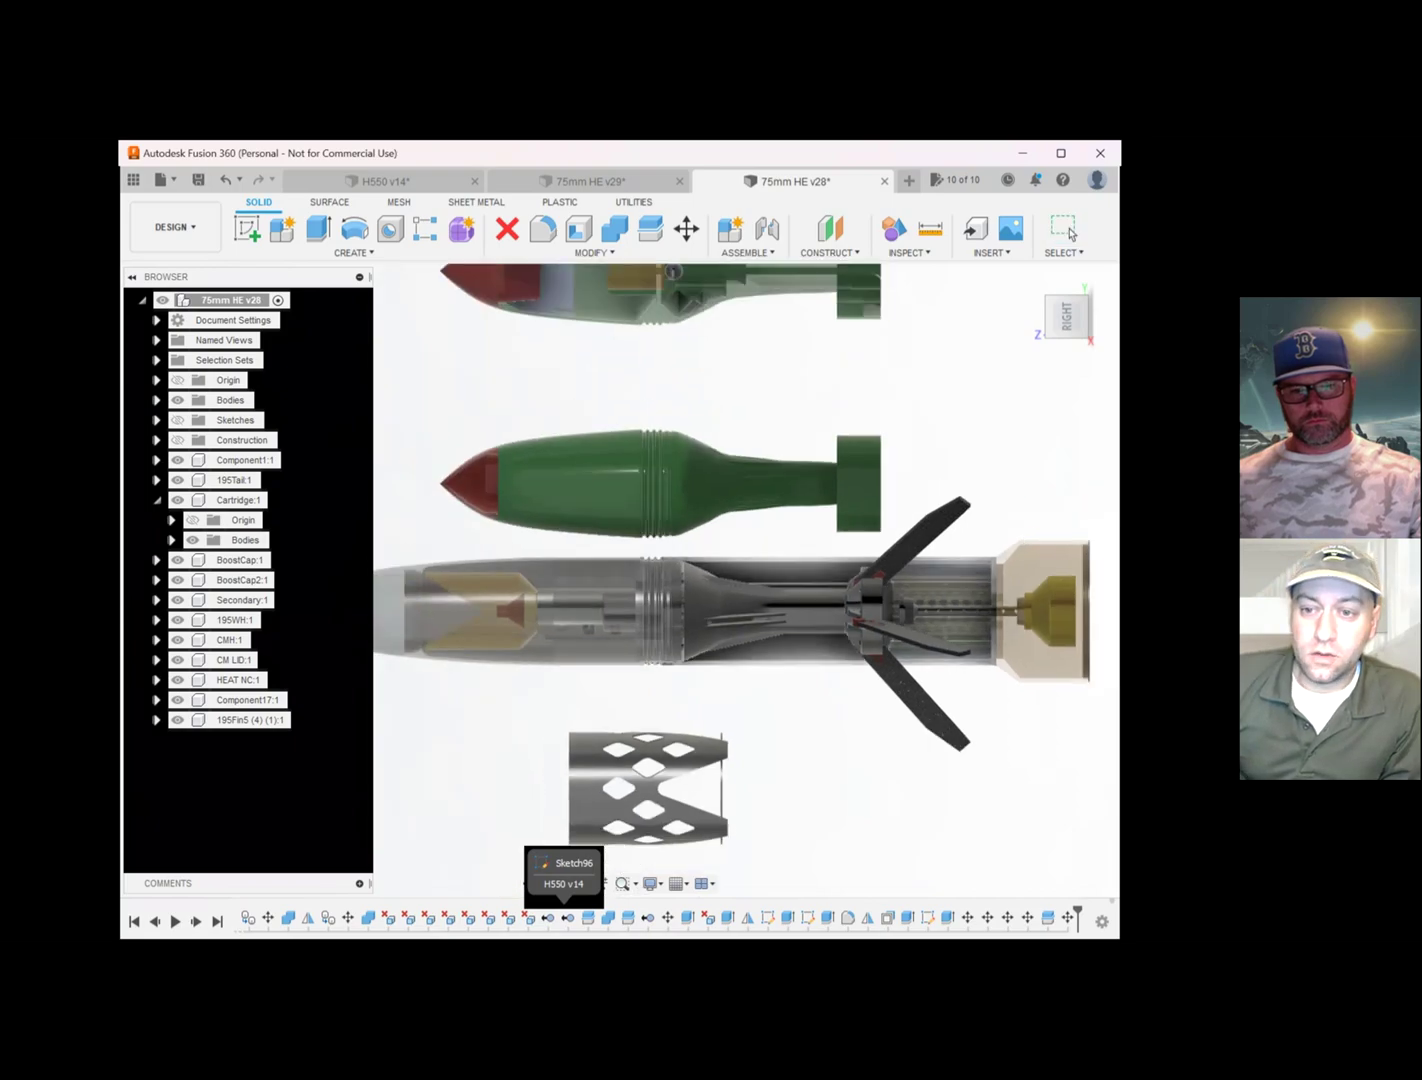
{"action": "middle_click_drag", "start_coordinate": [777, 529], "coordinate": [793, 522]}
{"action": "scroll", "coordinate": [793, 522], "scroll_direction": "down", "scroll_amount": 2}
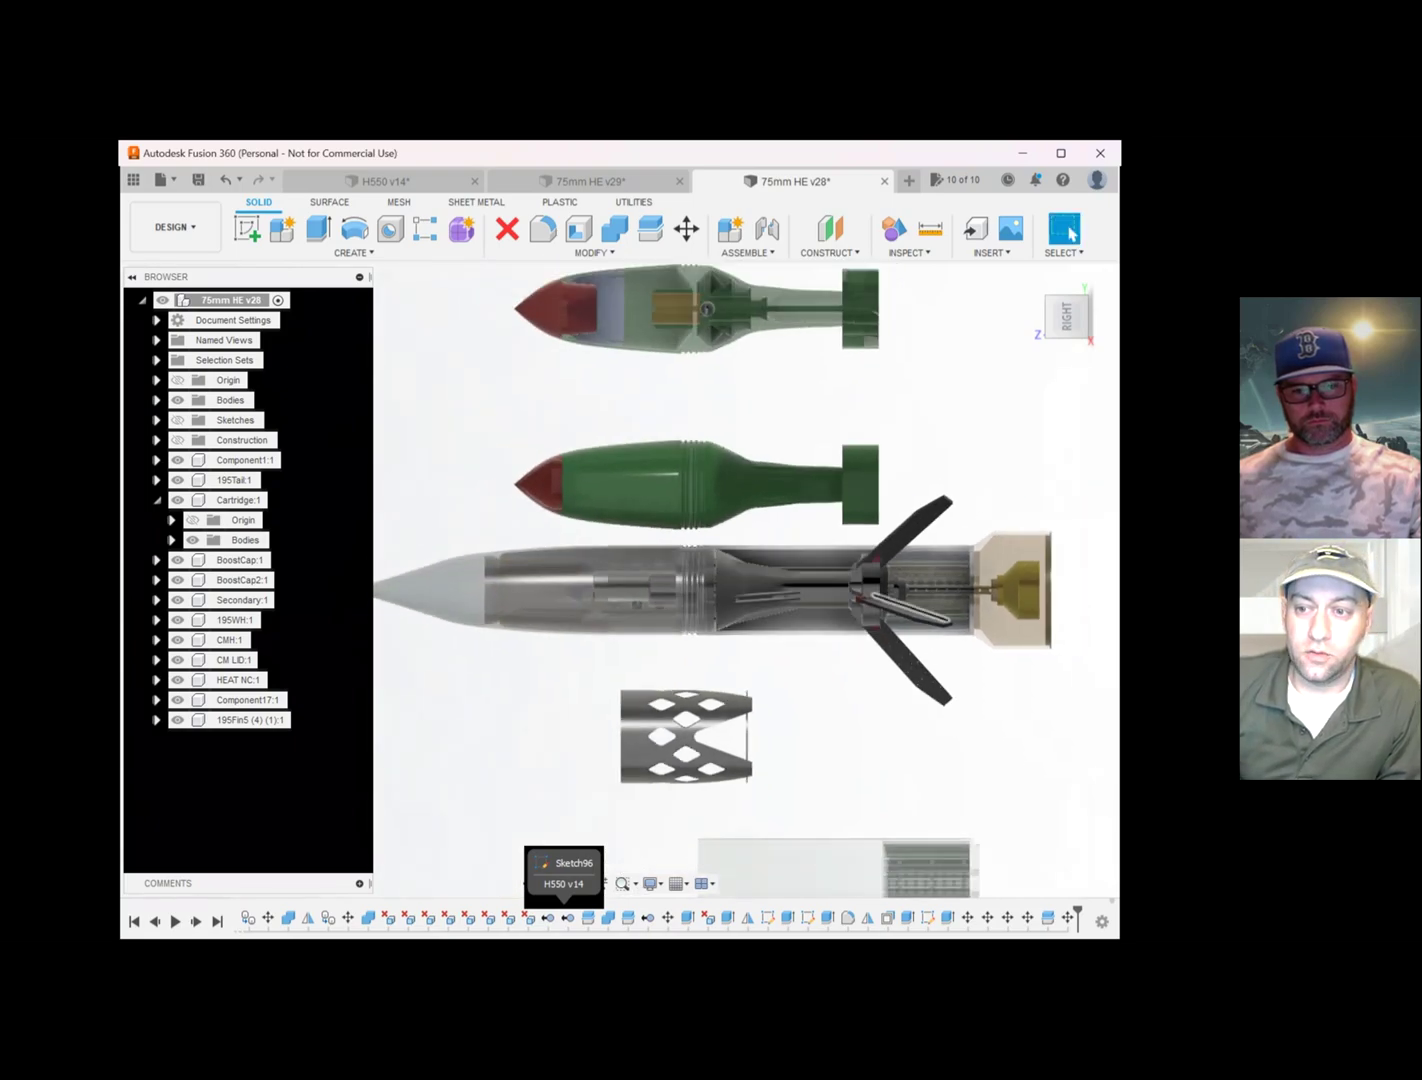
{"action": "scroll", "coordinate": [929, 593], "scroll_direction": "up", "scroll_amount": 3}
{"action": "middle_click_drag", "start_coordinate": [893, 598], "coordinate": [605, 613]}
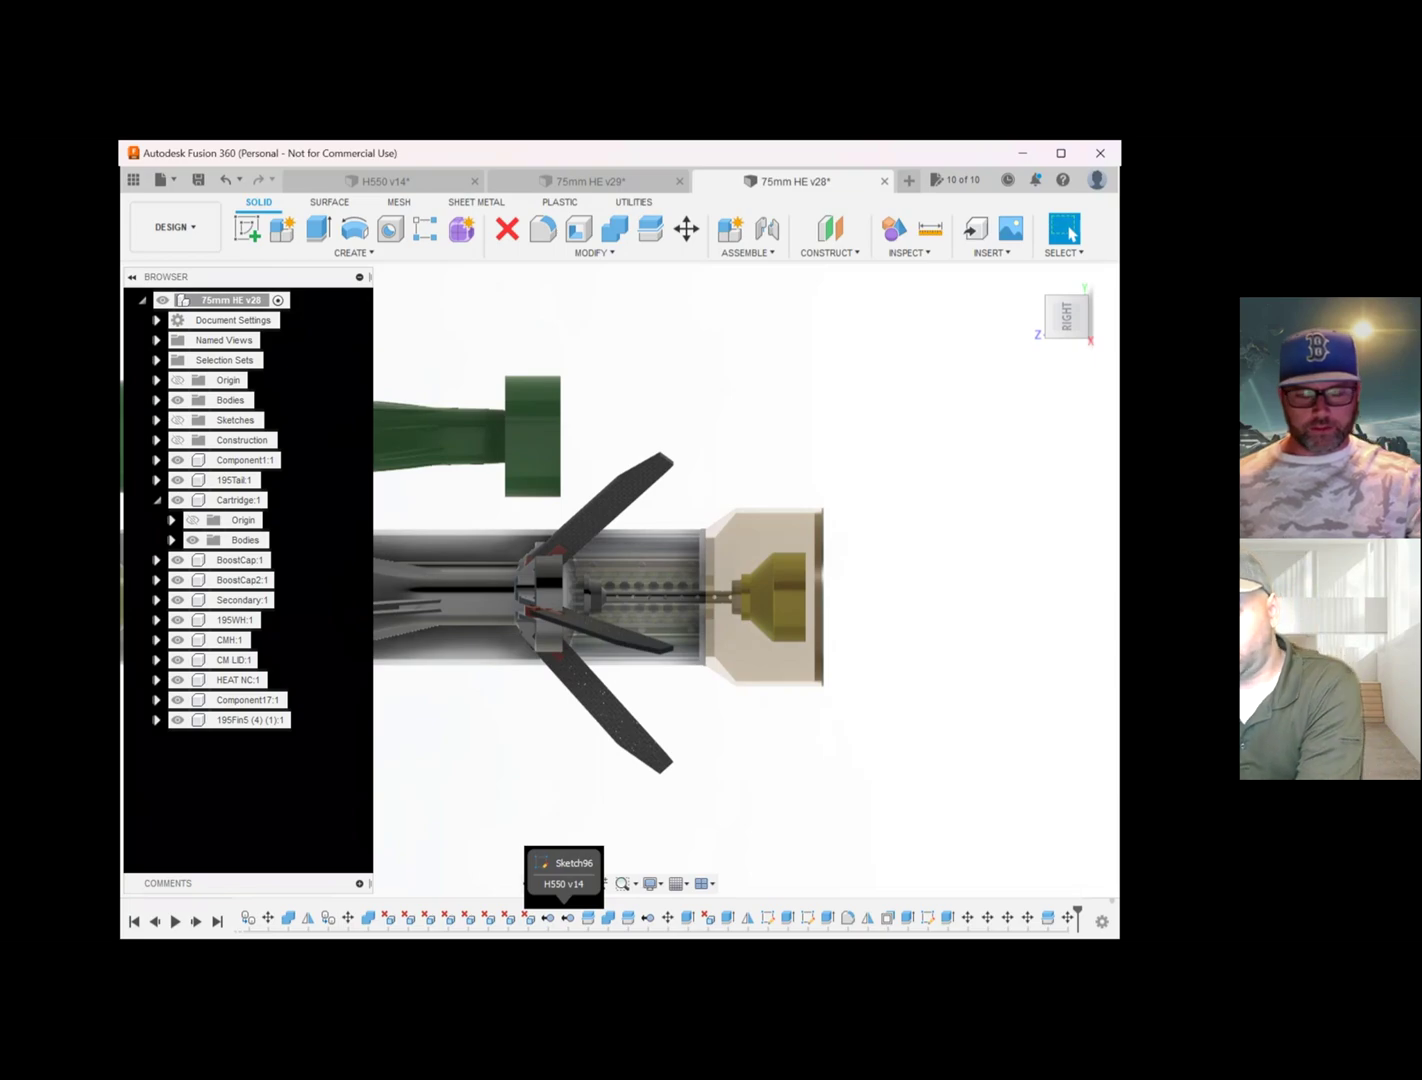
{"action": "scroll", "coordinate": [541, 682], "scroll_direction": "down", "scroll_amount": 1}
{"action": "middle_click_drag", "start_coordinate": [541, 683], "coordinate": [793, 635]}
{"action": "scroll", "coordinate": [700, 656], "scroll_direction": "down", "scroll_amount": 1}
{"action": "scroll", "coordinate": [720, 670], "scroll_direction": "down", "scroll_amount": 1}
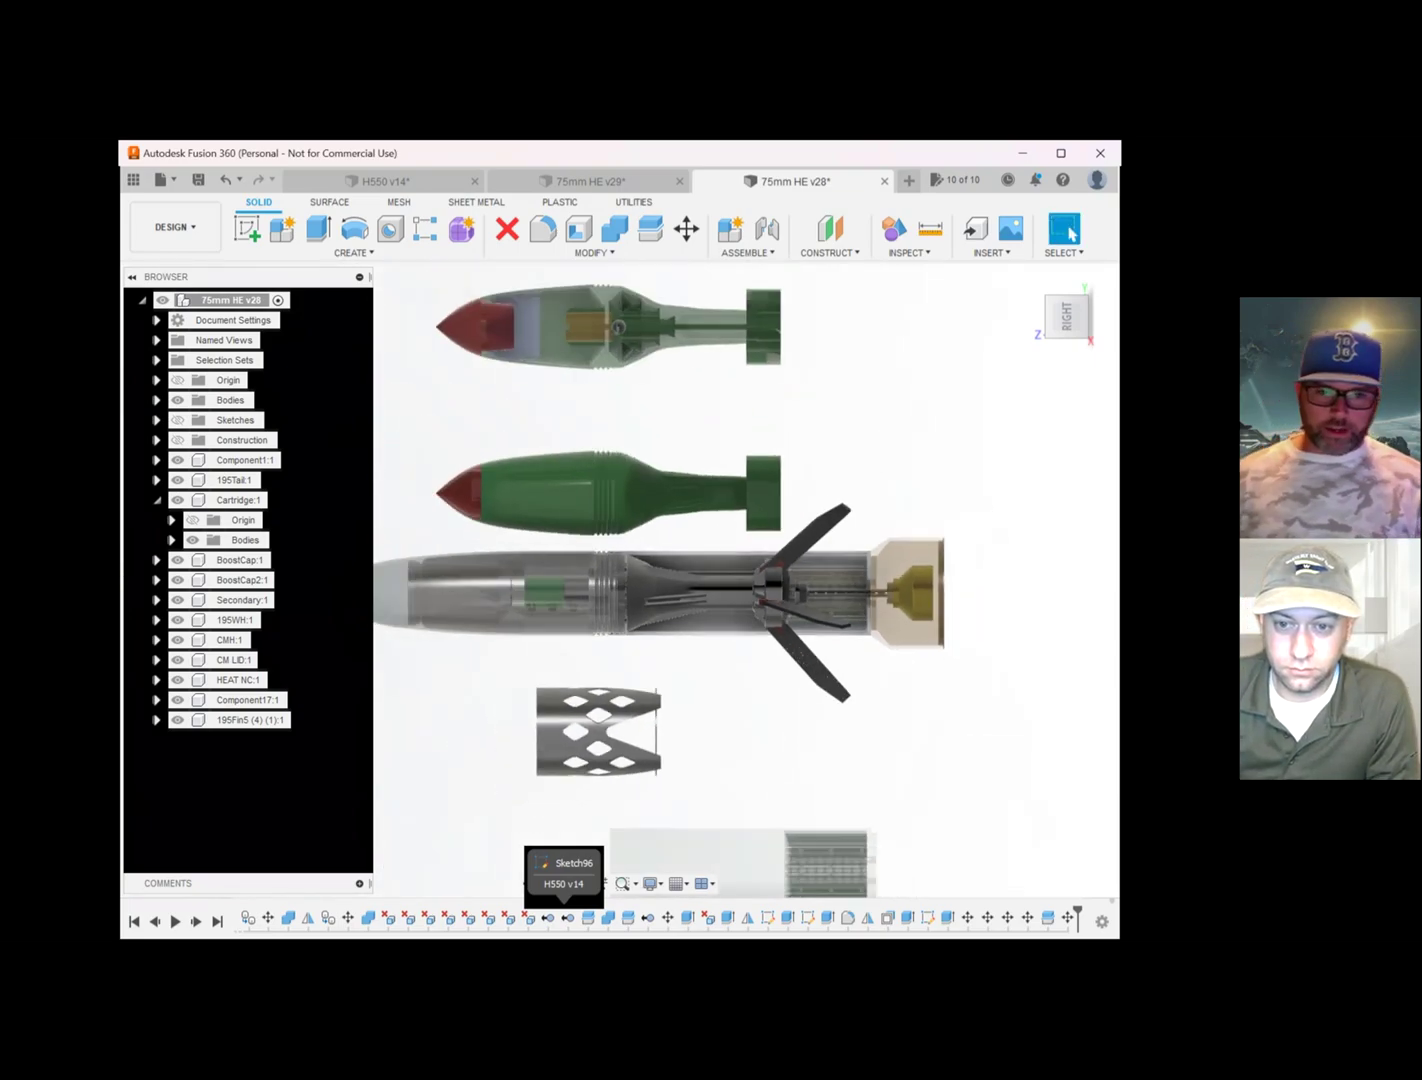
{"action": "middle_click_drag", "start_coordinate": [756, 616], "coordinate": [768, 585]}
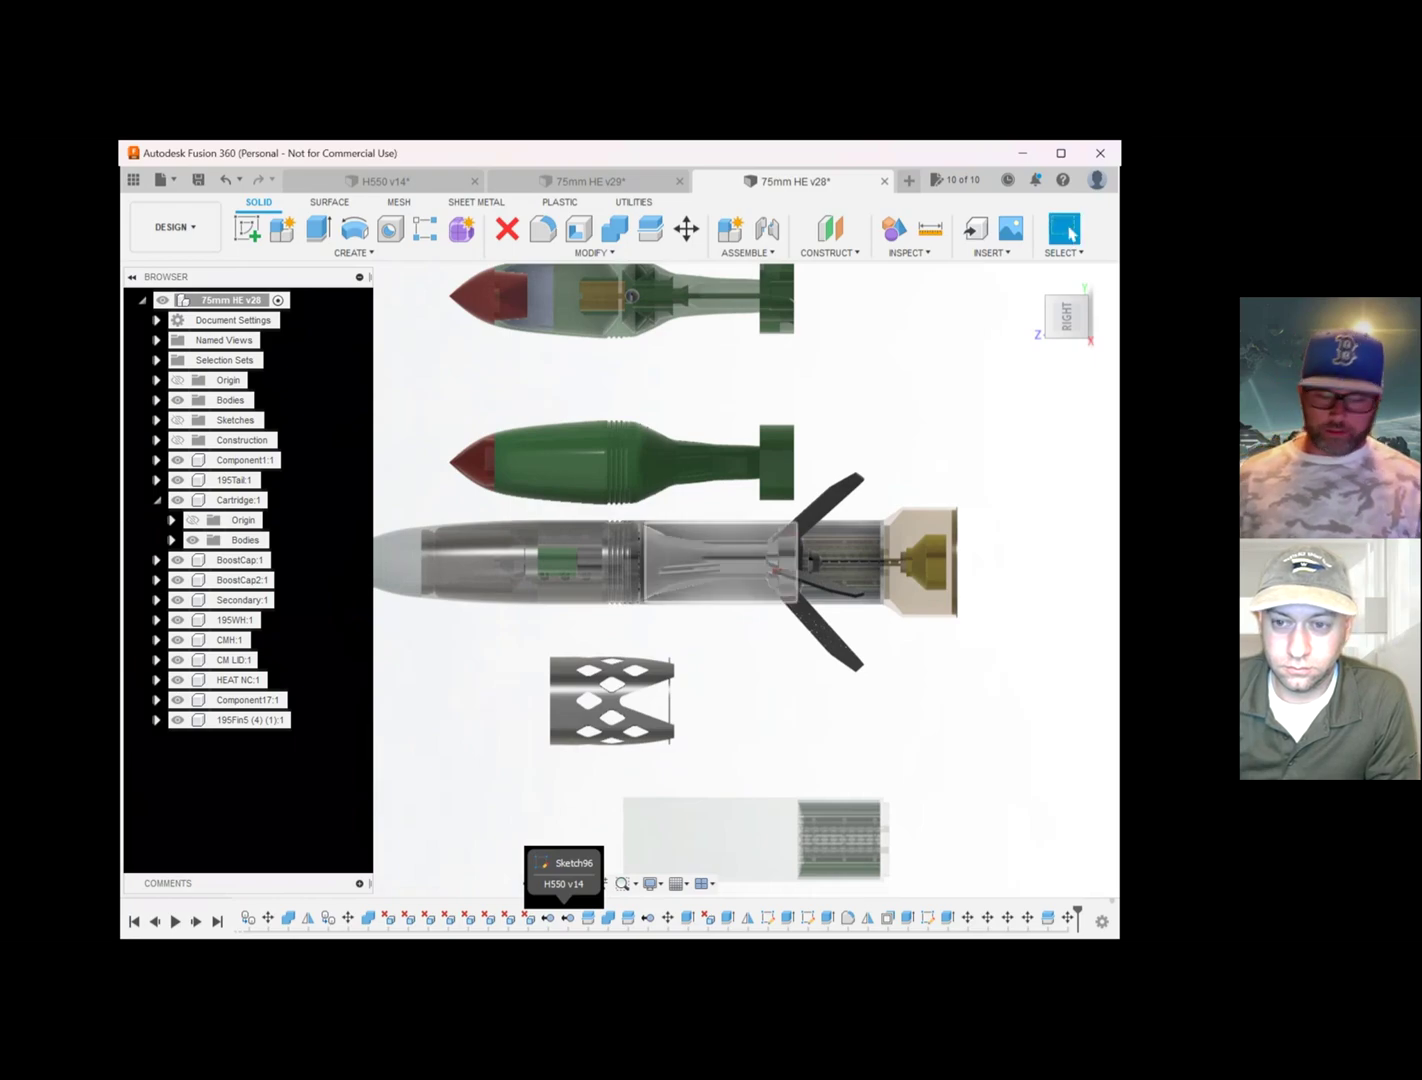
- Examine the tapered tail section's thin ribs and the fin hub up close inside the opened cartridge
{"action": "scroll", "coordinate": [696, 608], "scroll_direction": "up", "scroll_amount": 3}
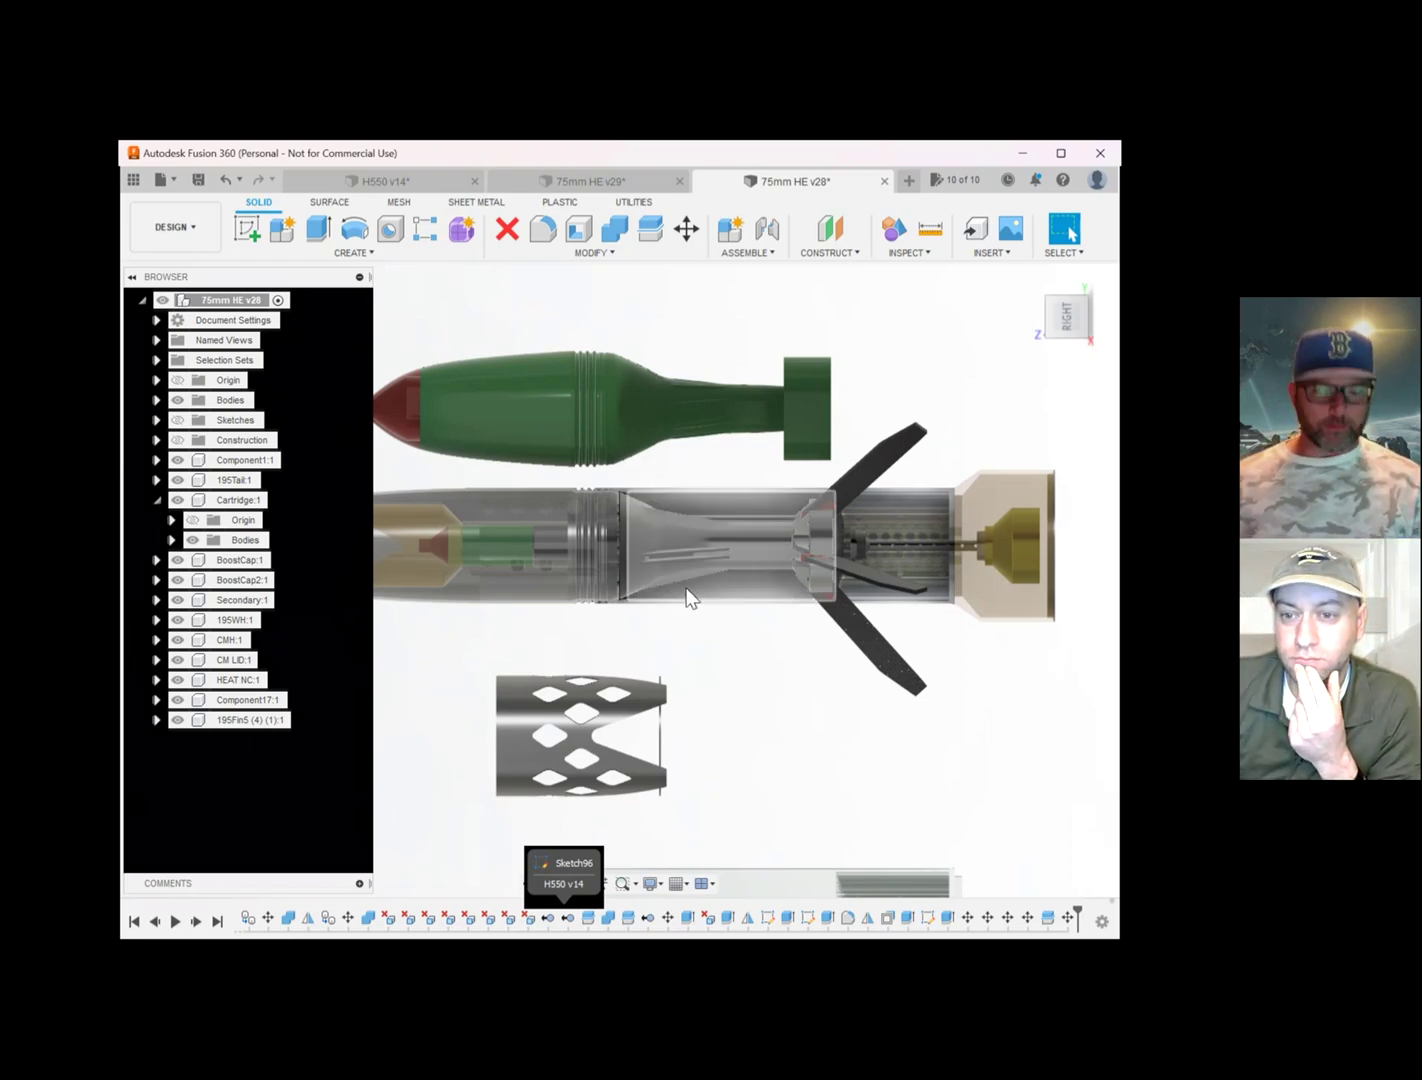
{"action": "middle_click_drag", "start_coordinate": [688, 591], "coordinate": [800, 559]}
{"action": "scroll", "coordinate": [890, 525], "scroll_direction": "up", "scroll_amount": 3}
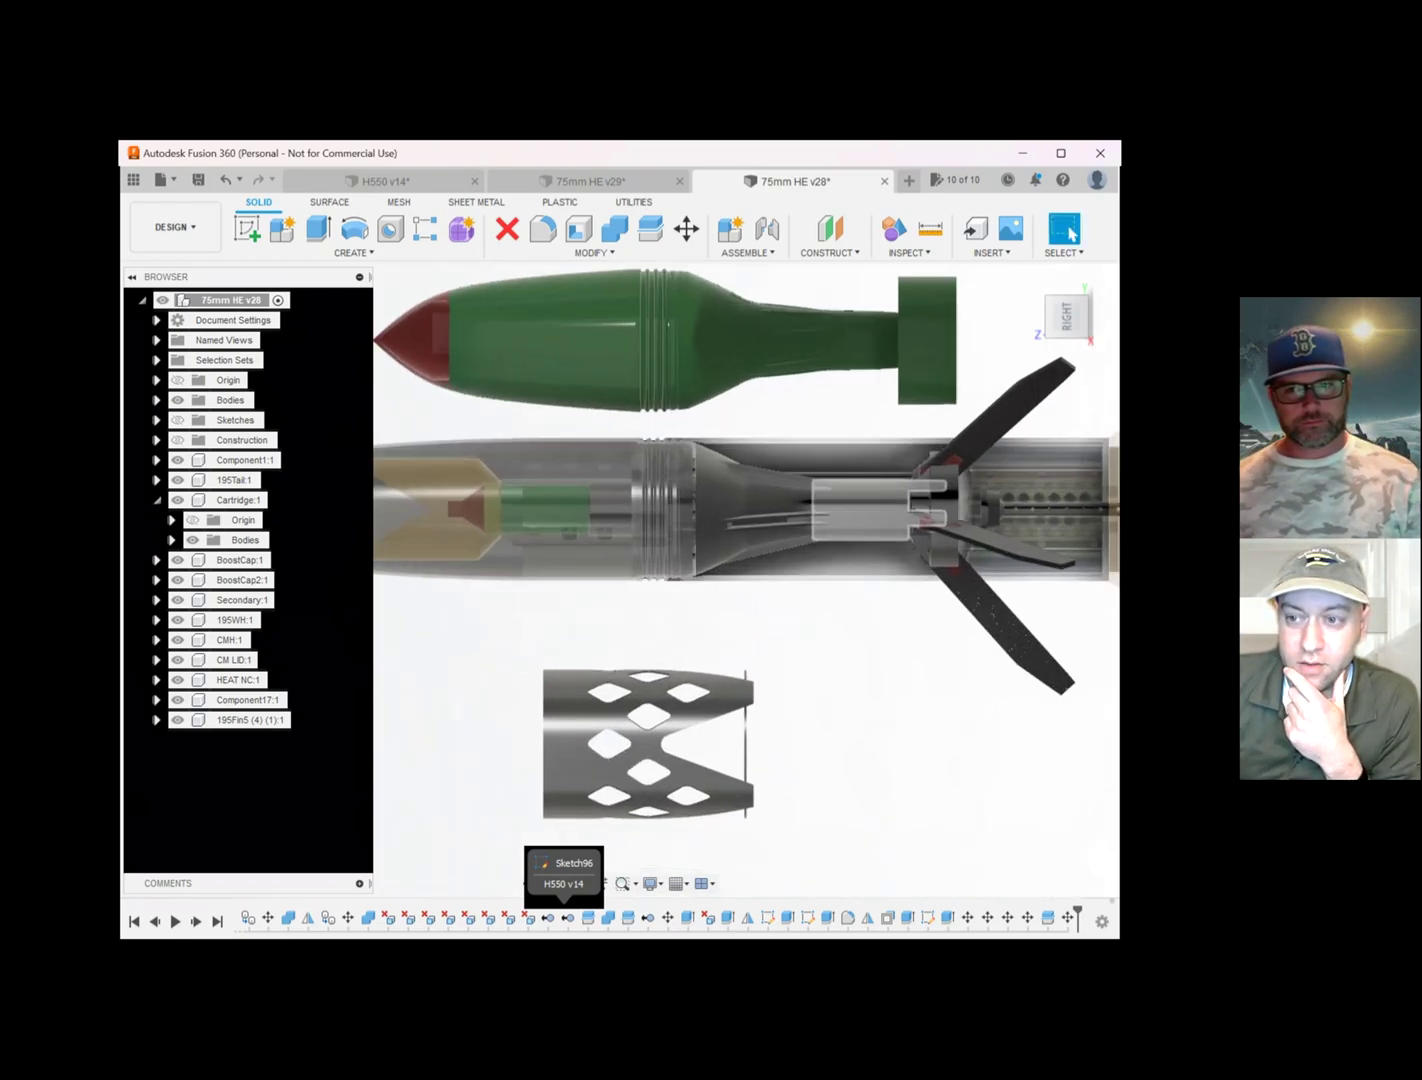
{"action": "scroll", "coordinate": [930, 527], "scroll_direction": "up", "scroll_amount": 3}
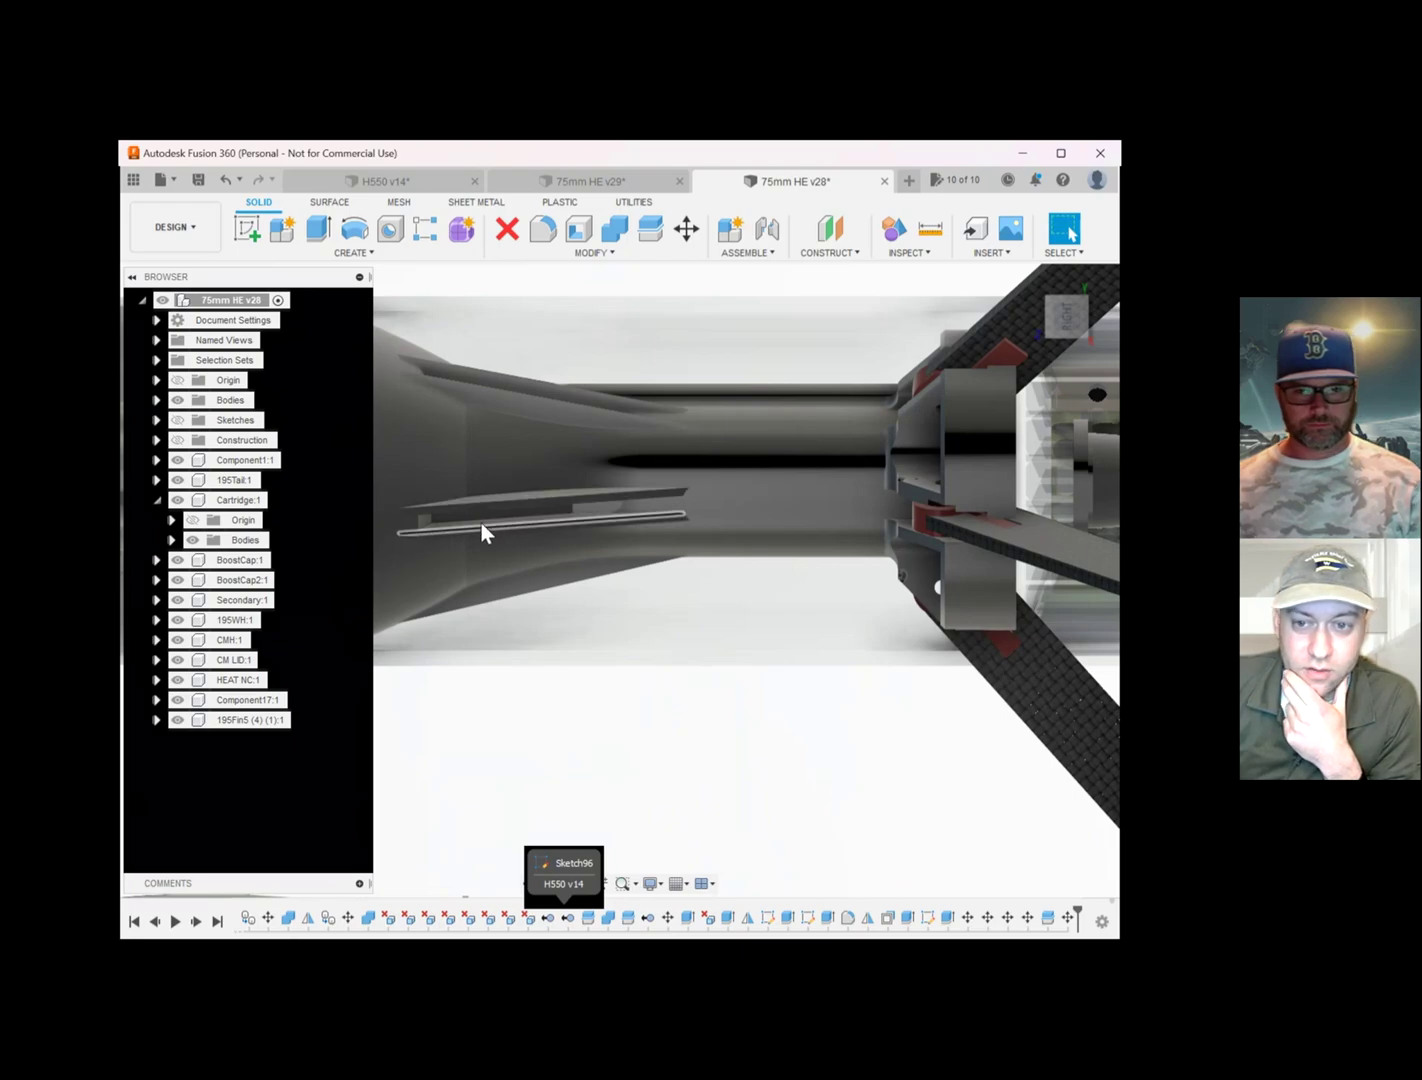
{"action": "scroll", "coordinate": [490, 517], "scroll_direction": "down", "scroll_amount": 2}
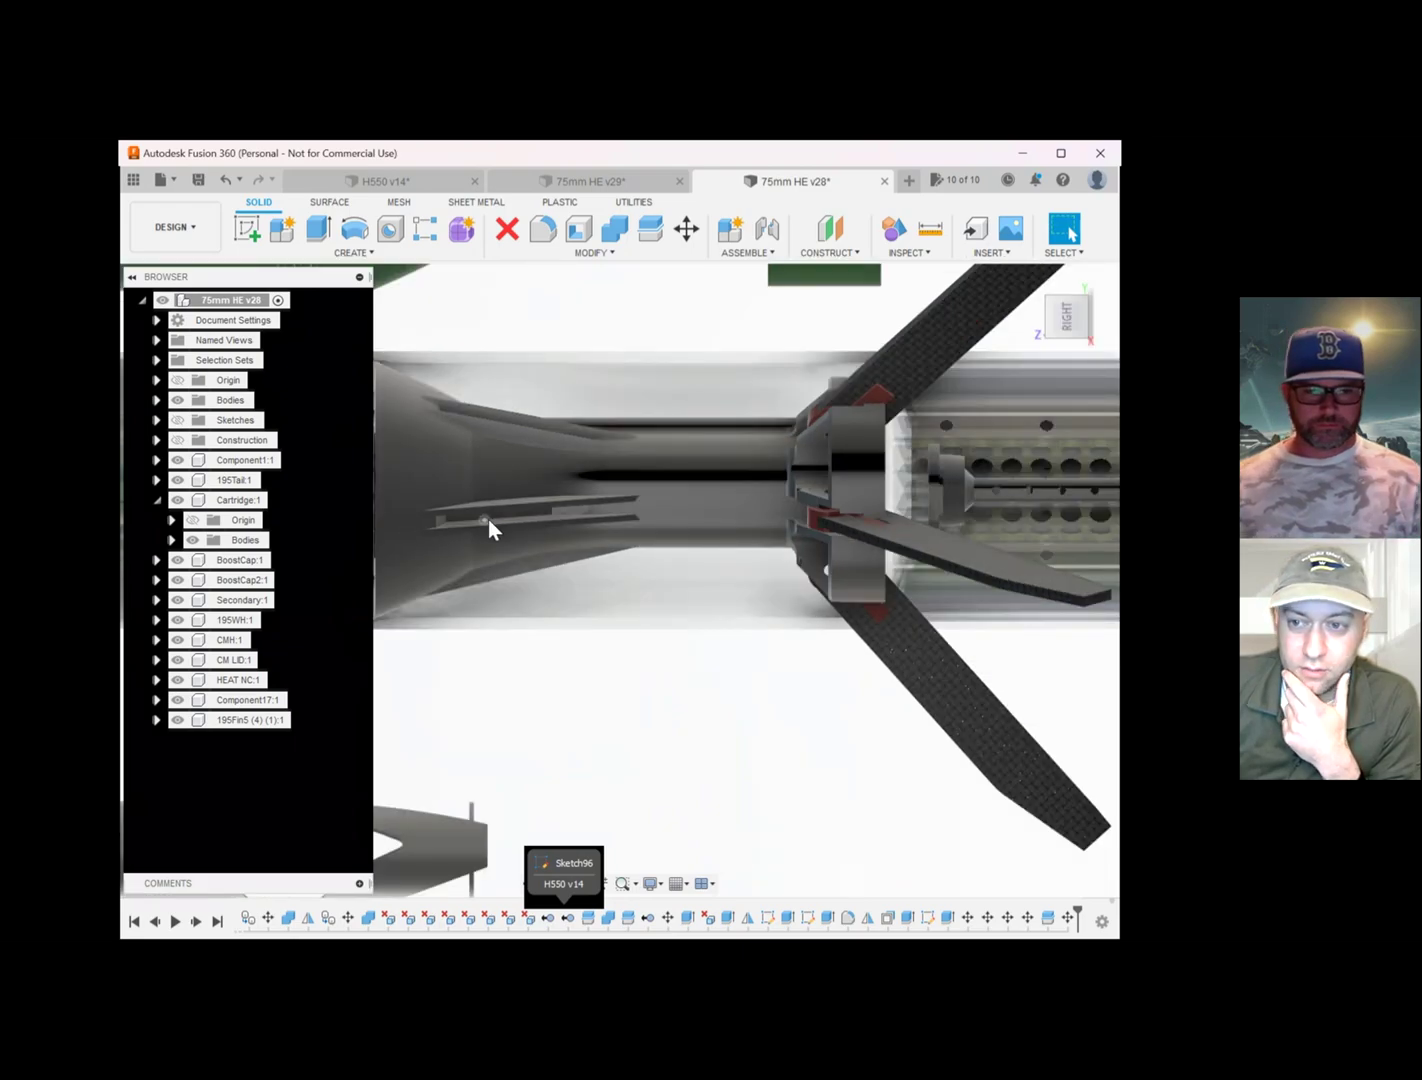
{"action": "scroll", "coordinate": [488, 519], "scroll_direction": "up", "scroll_amount": 2}
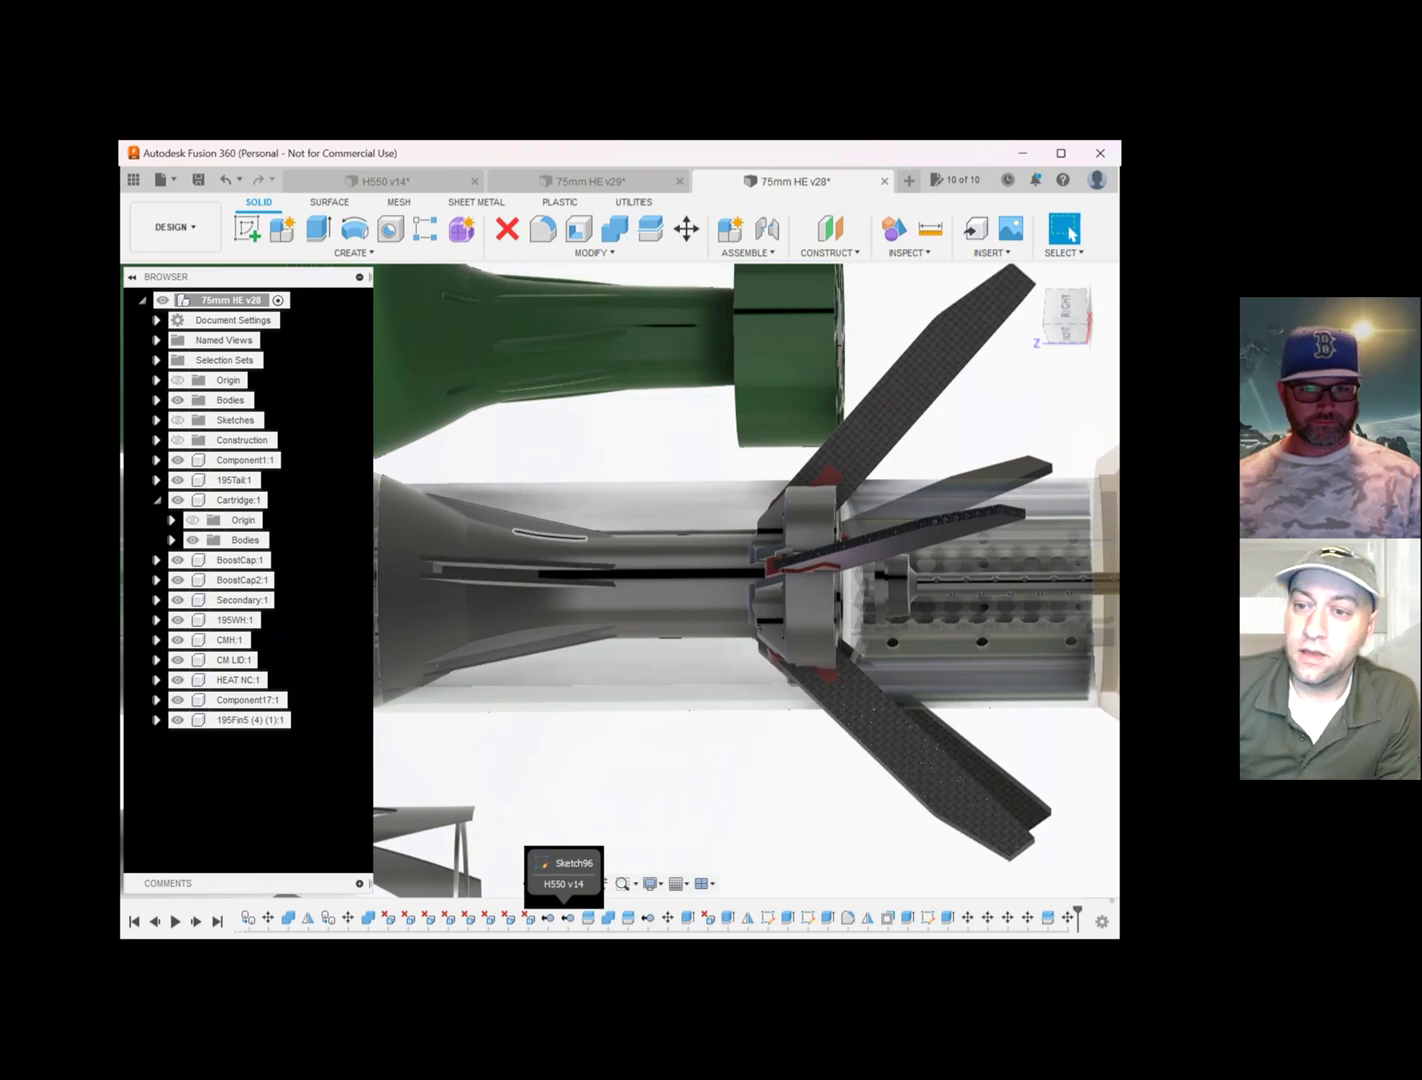
- Inspect the tapered tail section and fin hub inside the opened cartridge, orbiting to the straight right view
{"action": "scroll", "coordinate": [823, 567], "scroll_direction": "up", "scroll_amount": 3}
{"action": "scroll", "coordinate": [823, 568], "scroll_direction": "up", "scroll_amount": 2}
{"action": "middle_click_drag", "start_coordinate": [823, 567], "coordinate": [840, 650], "text": "shift"}
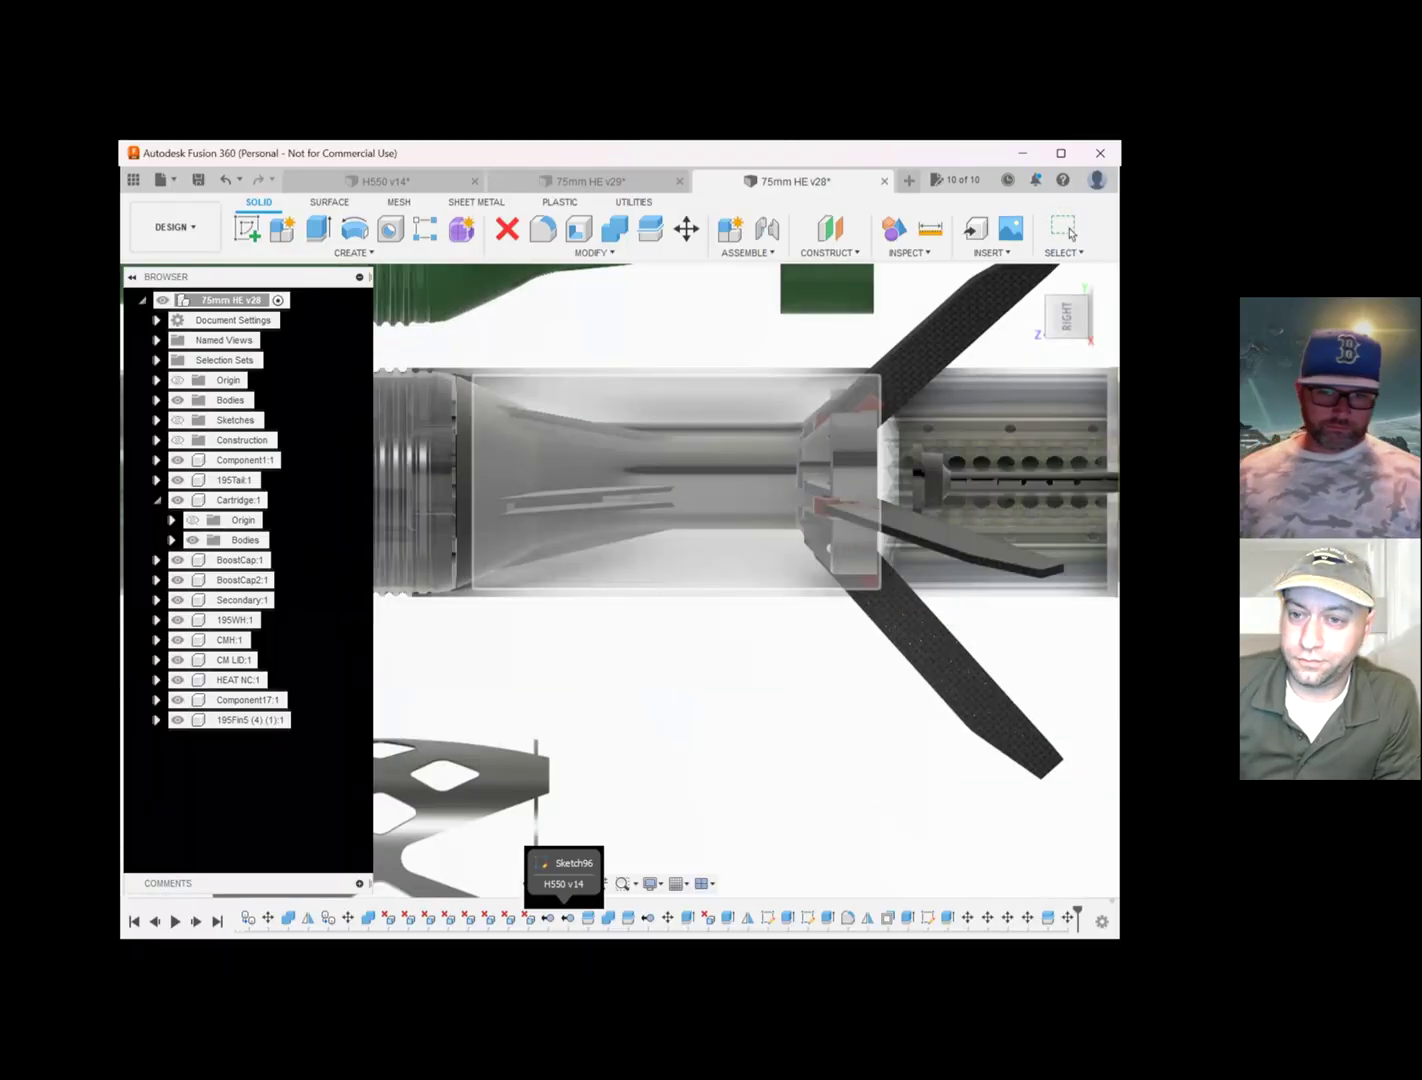
{"action": "scroll", "coordinate": [716, 595], "scroll_direction": "down", "scroll_amount": 8}
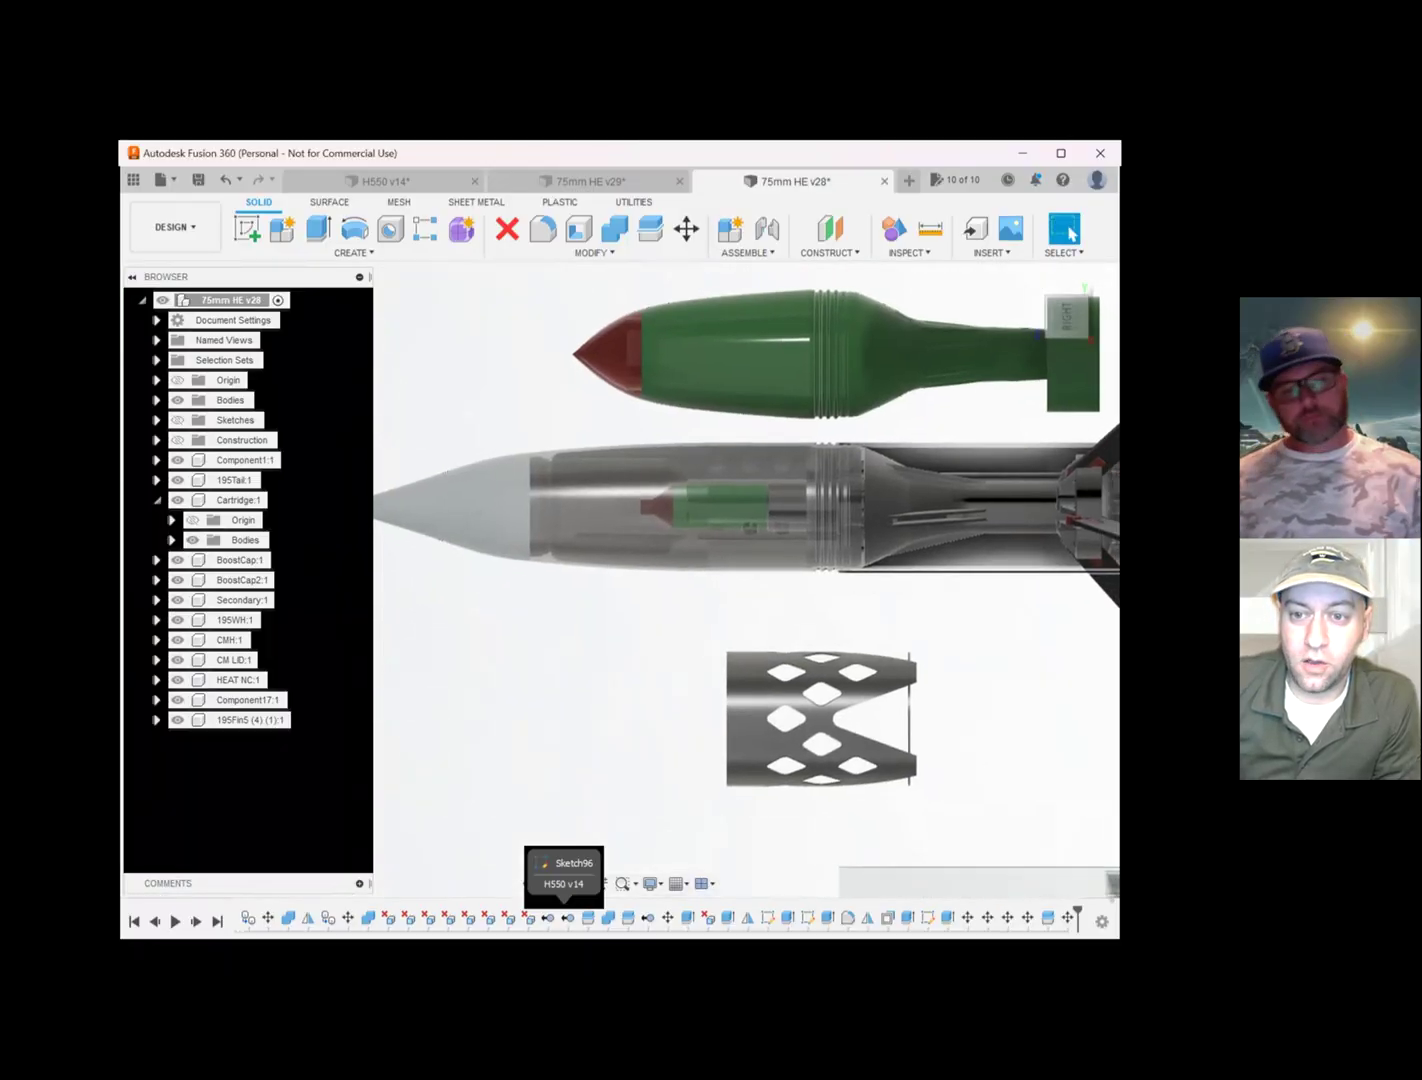
- Examine the red and green inner part inside the transparent front body, from the nose cone to the grooved rings
{"action": "scroll", "coordinate": [440, 513], "scroll_direction": "up", "scroll_amount": 5}
{"action": "scroll", "coordinate": [426, 516], "scroll_direction": "down", "scroll_amount": 3}
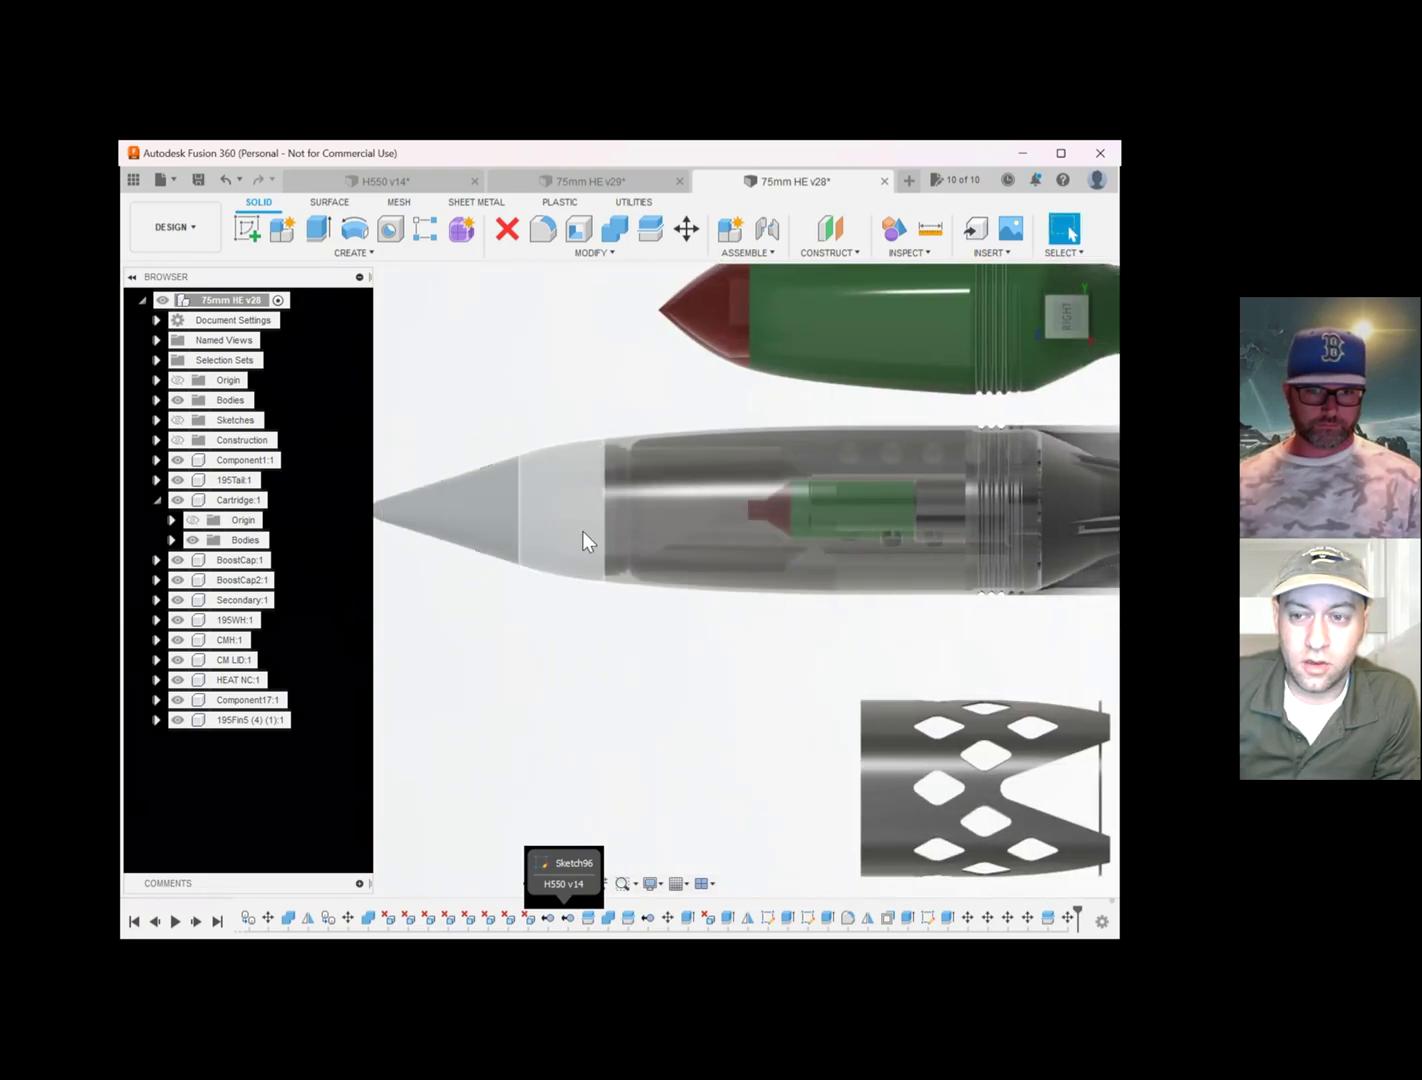
{"action": "scroll", "coordinate": [830, 510], "scroll_direction": "up", "scroll_amount": 5}
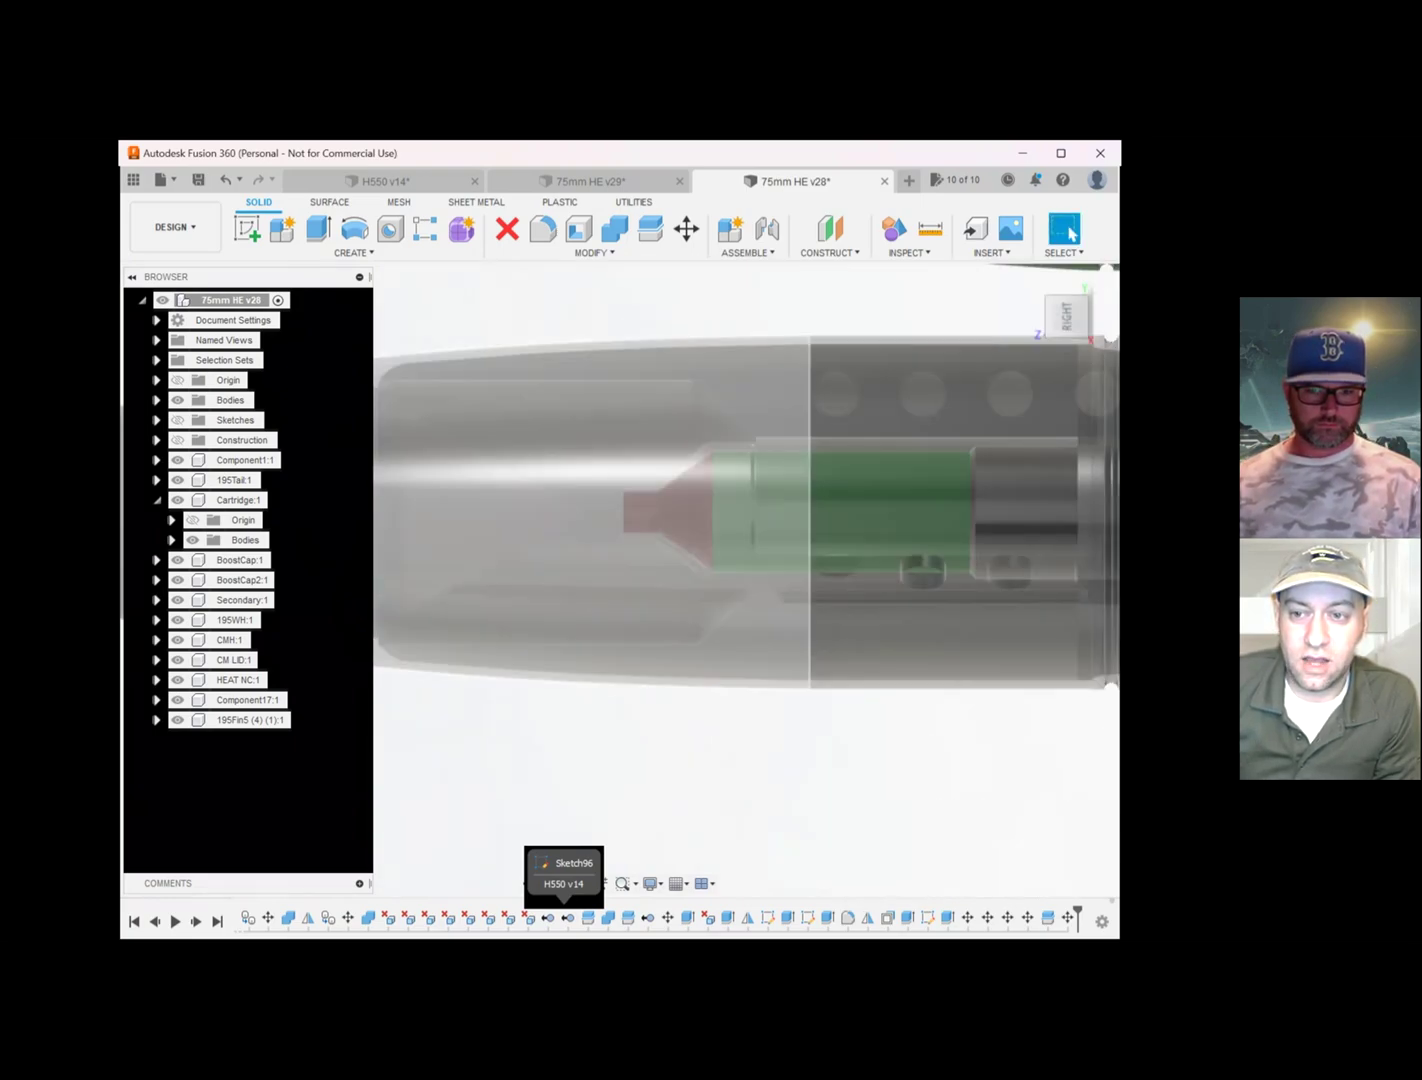
{"action": "middle_click_drag", "start_coordinate": [797, 502], "coordinate": [620, 519]}
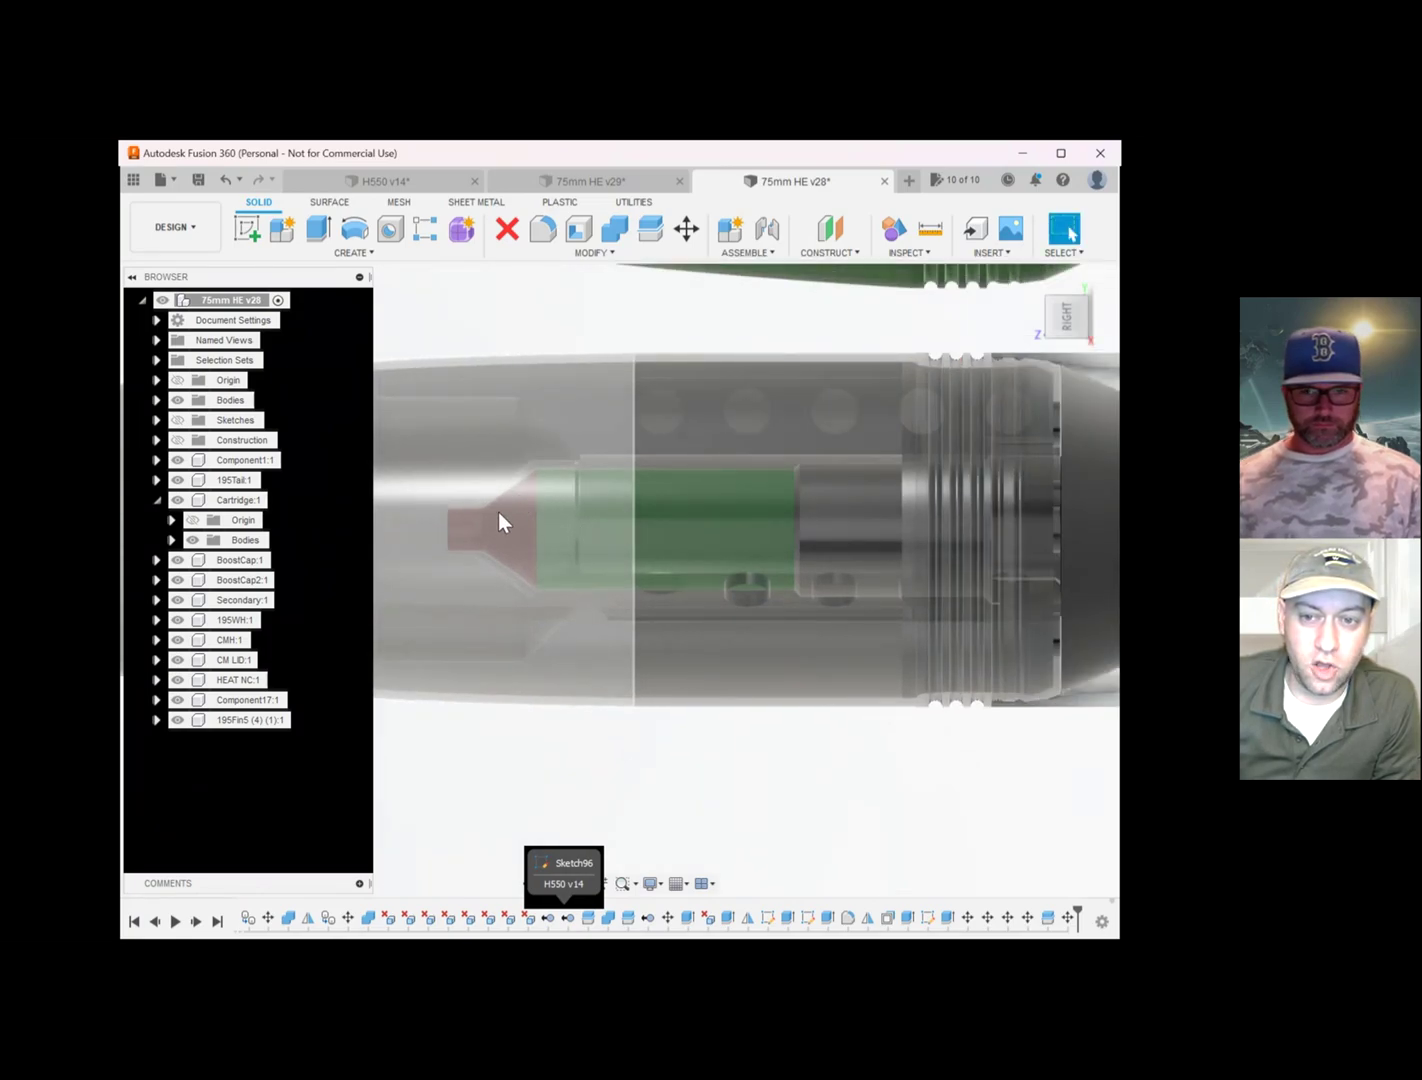
{"action": "scroll", "coordinate": [519, 574], "scroll_direction": "down", "scroll_amount": 5}
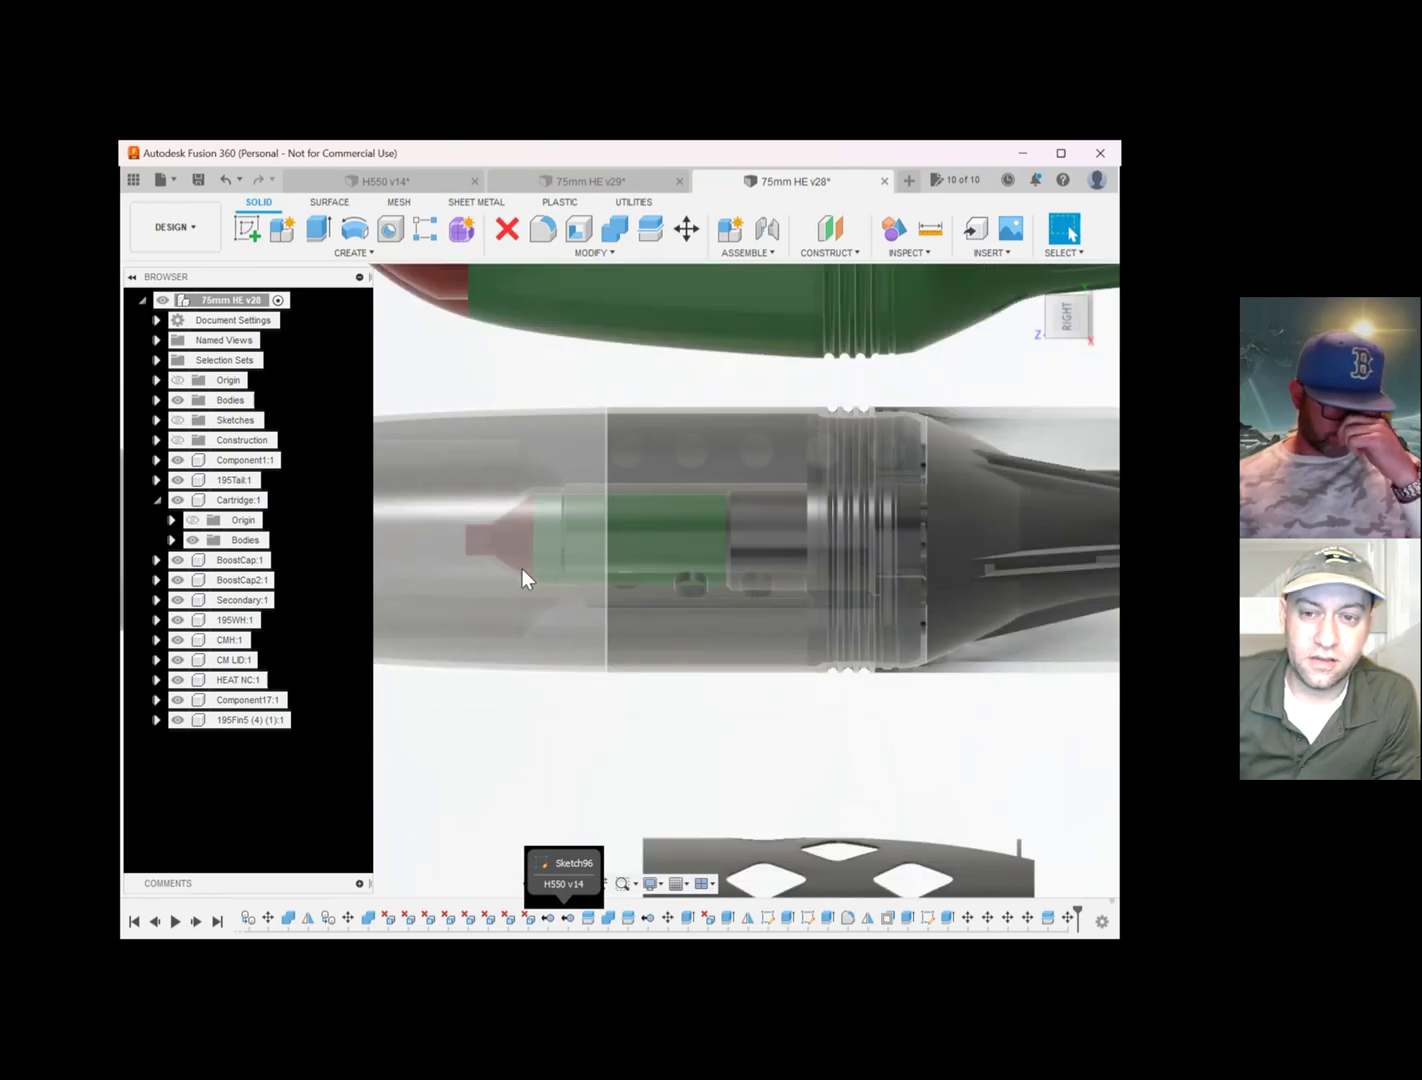
{"action": "scroll", "coordinate": [520, 565], "scroll_direction": "down", "scroll_amount": 2}
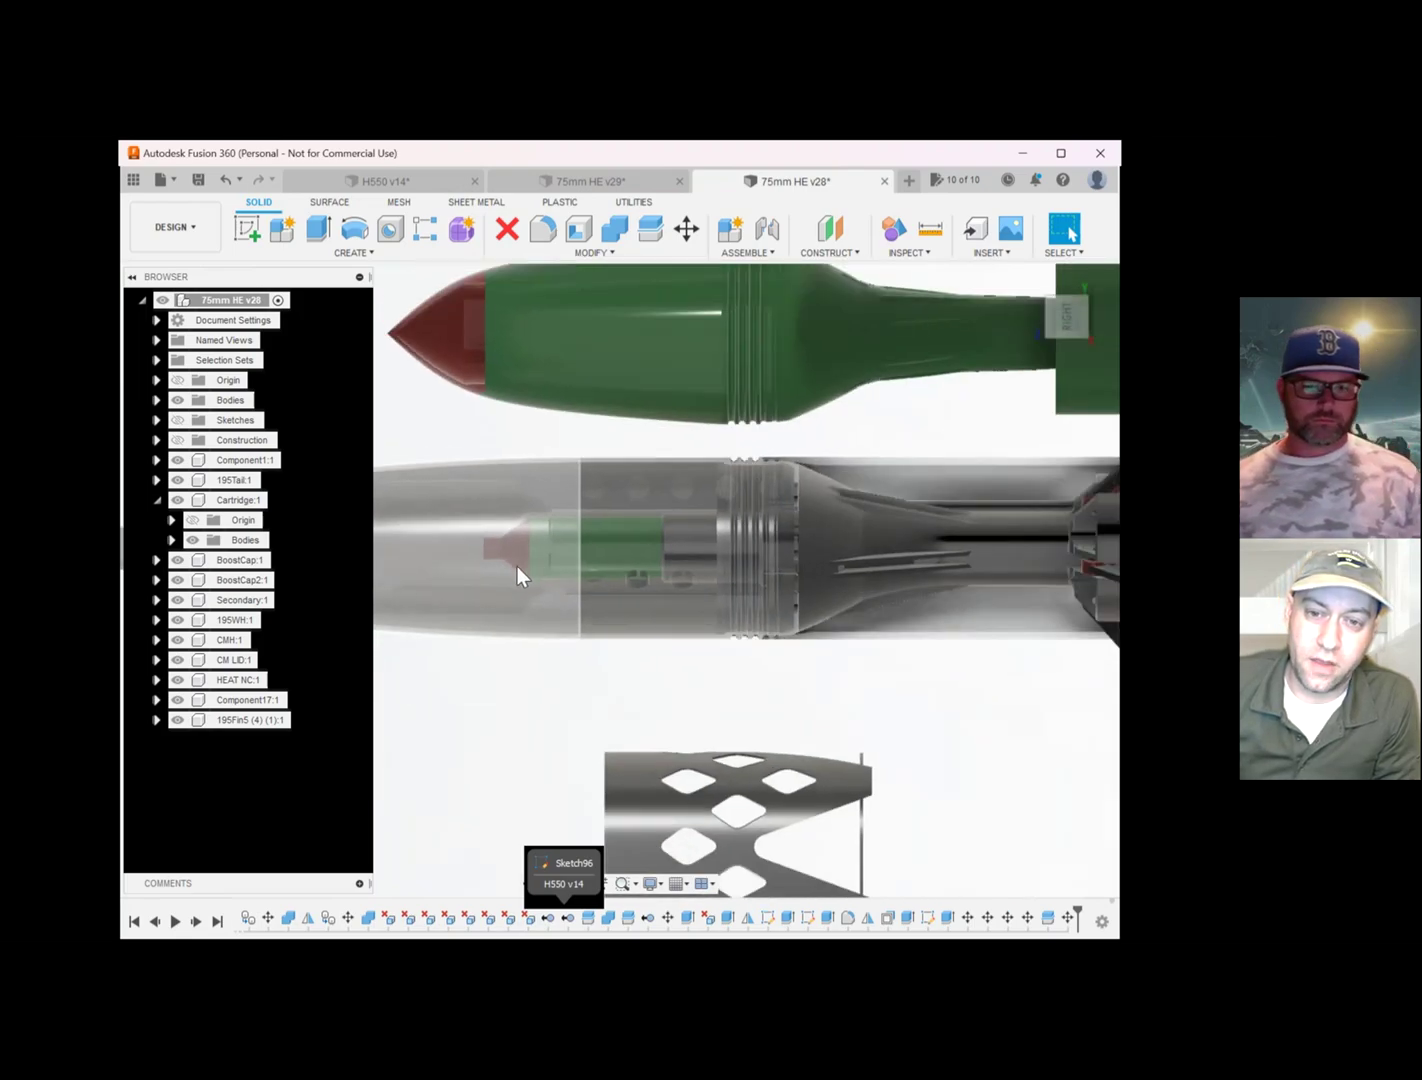
{"action": "scroll", "coordinate": [616, 546], "scroll_direction": "down", "scroll_amount": 2}
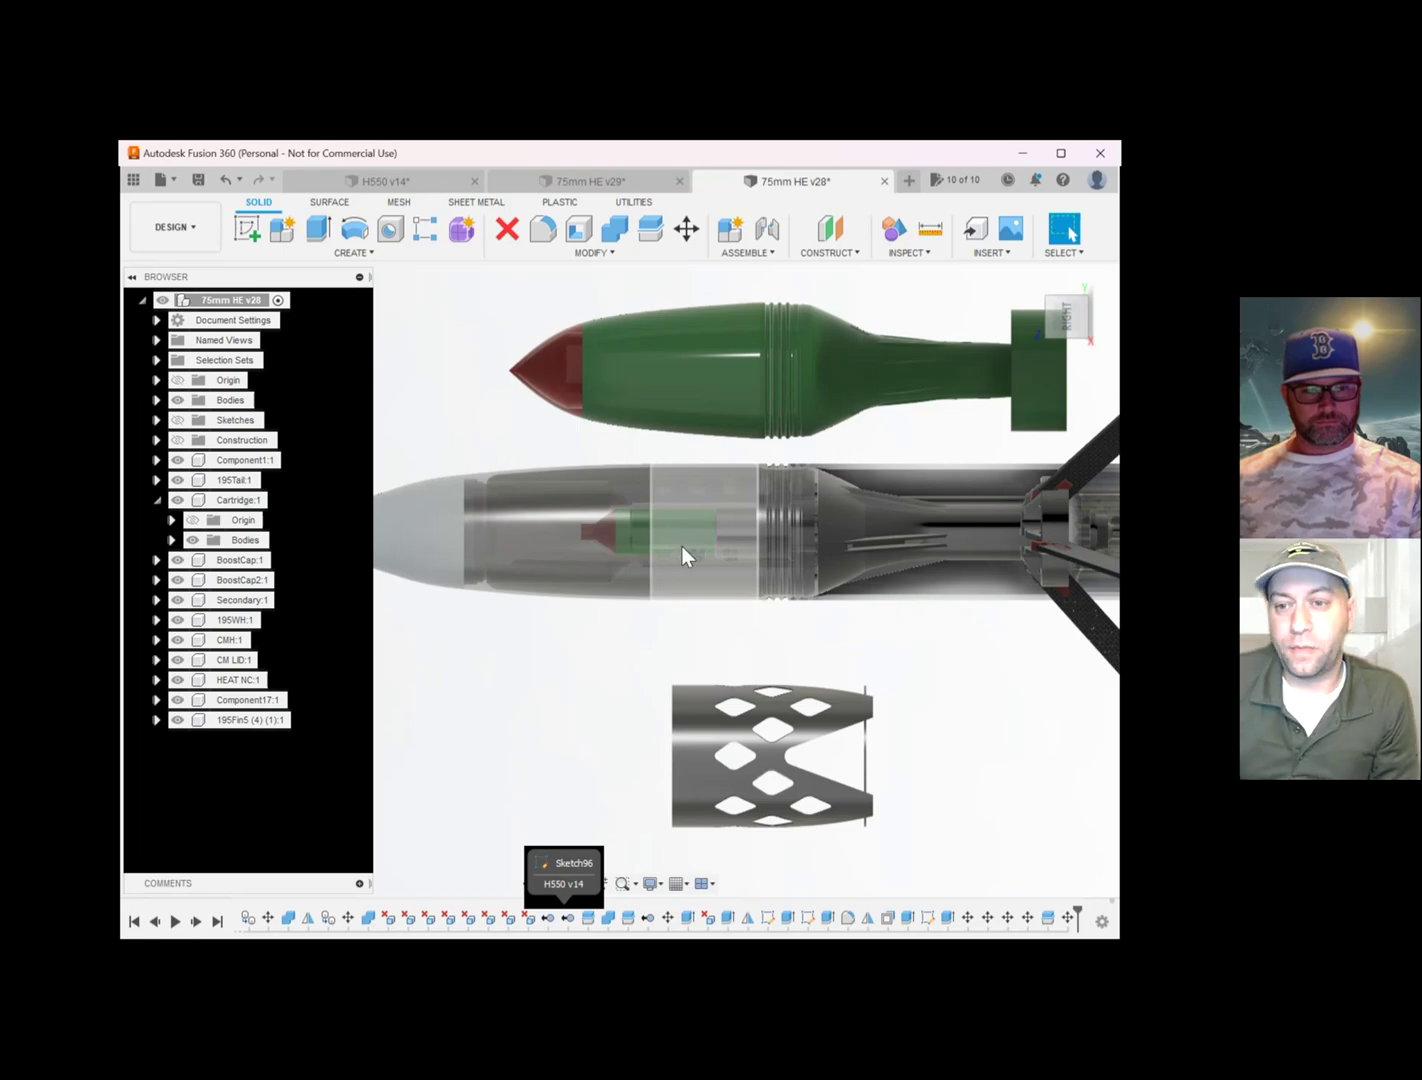
- Compare the full-length finned assembly with the two green assemblies, the lattice sleeve and the separate cartridge half in the right view
{"action": "scroll", "coordinate": [677, 539], "scroll_direction": "down", "scroll_amount": 2}
{"action": "mouse_move", "coordinate": [668, 535]}
{"action": "middle_mouse_down"}
{"action": "mouse_move", "coordinate": [706, 516]}
{"action": "mouse_move", "coordinate": [675, 497]}
{"action": "mouse_move", "coordinate": [647, 517]}
{"action": "middle_mouse_up"}
{"action": "scroll", "coordinate": [685, 508], "scroll_direction": "down", "scroll_amount": 1}
{"action": "scroll", "coordinate": [606, 492], "scroll_direction": "up", "scroll_amount": 1}
{"action": "scroll", "coordinate": [540, 486], "scroll_direction": "up", "scroll_amount": 2}
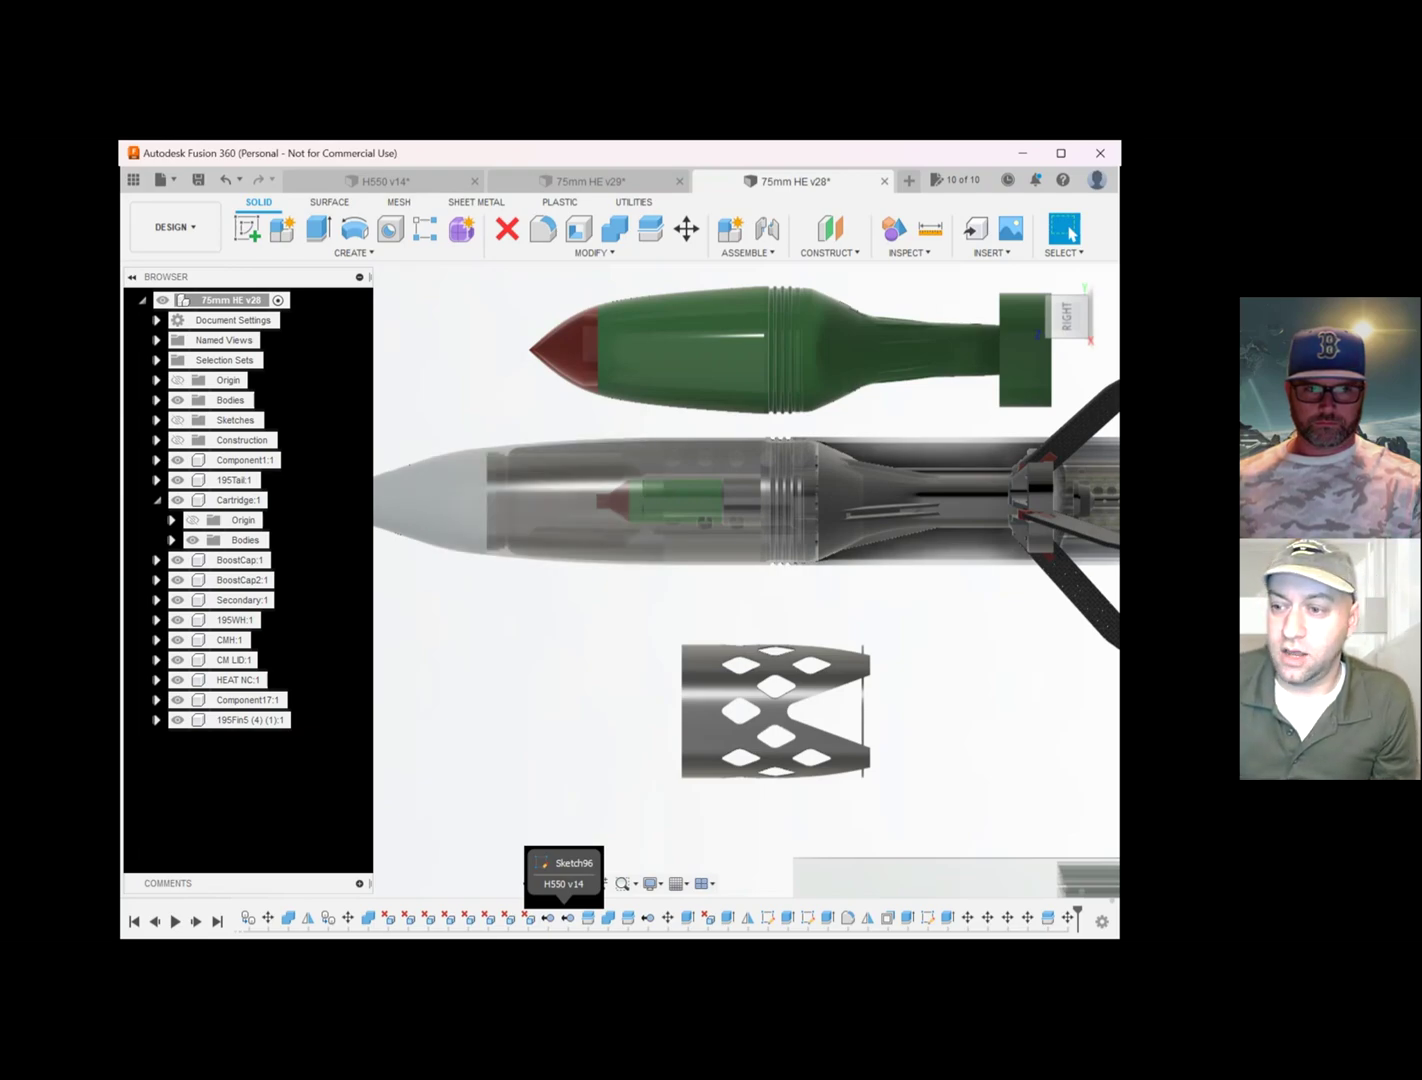
{"action": "scroll", "coordinate": [407, 604], "scroll_direction": "down", "scroll_amount": 4}
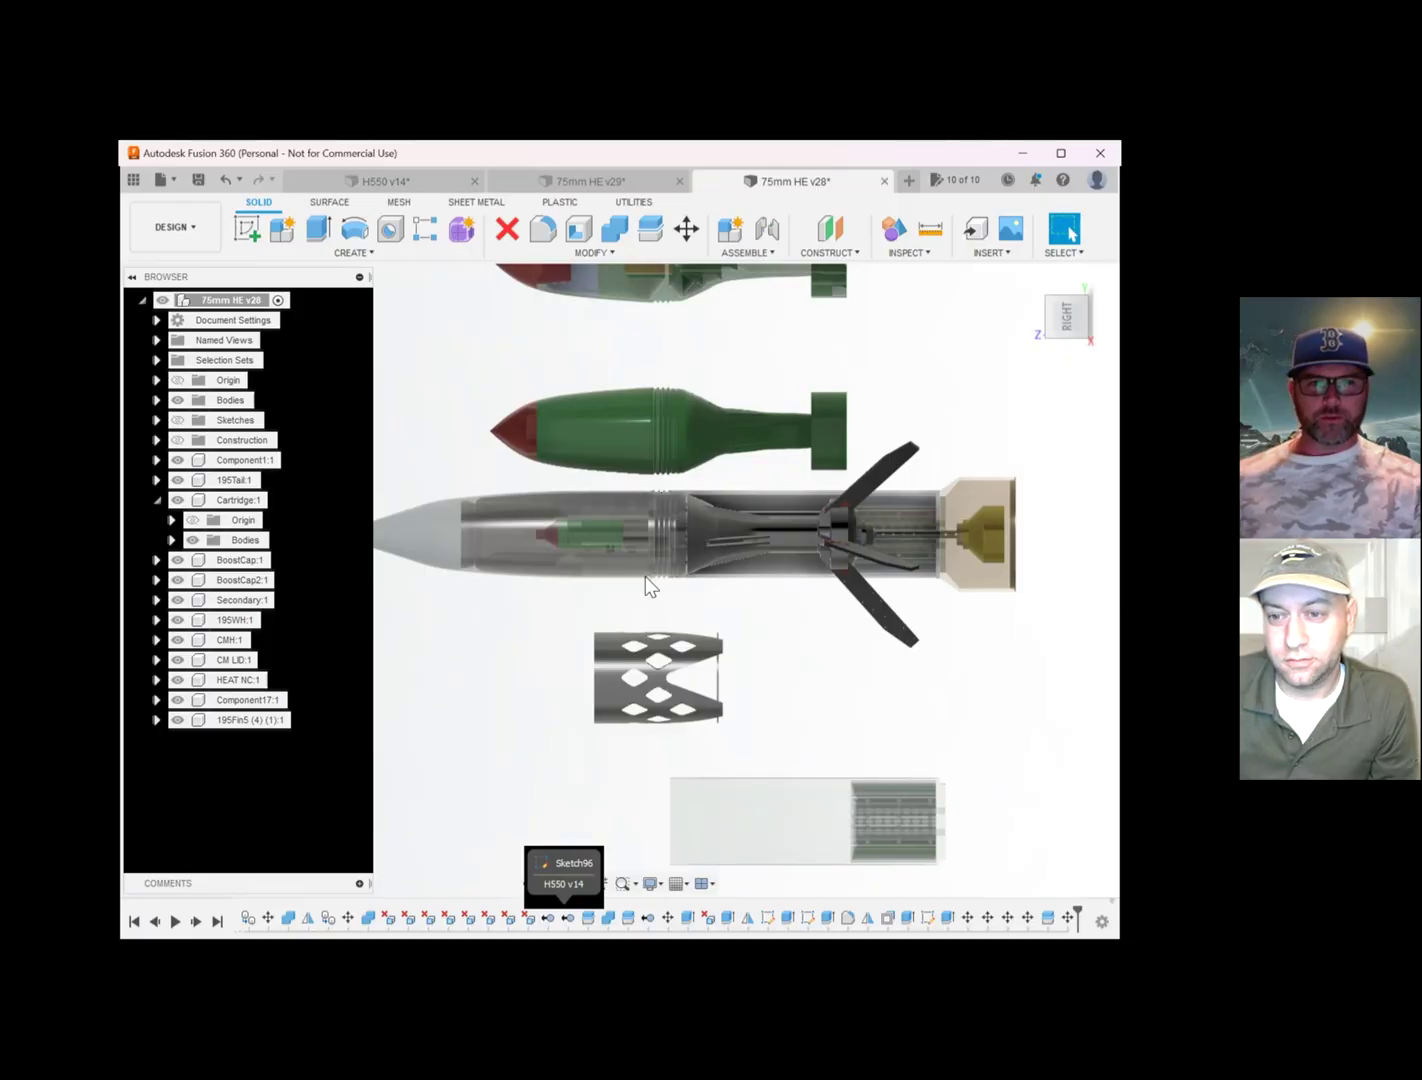
{"action": "scroll", "coordinate": [646, 576], "scroll_direction": "down", "scroll_amount": 2}
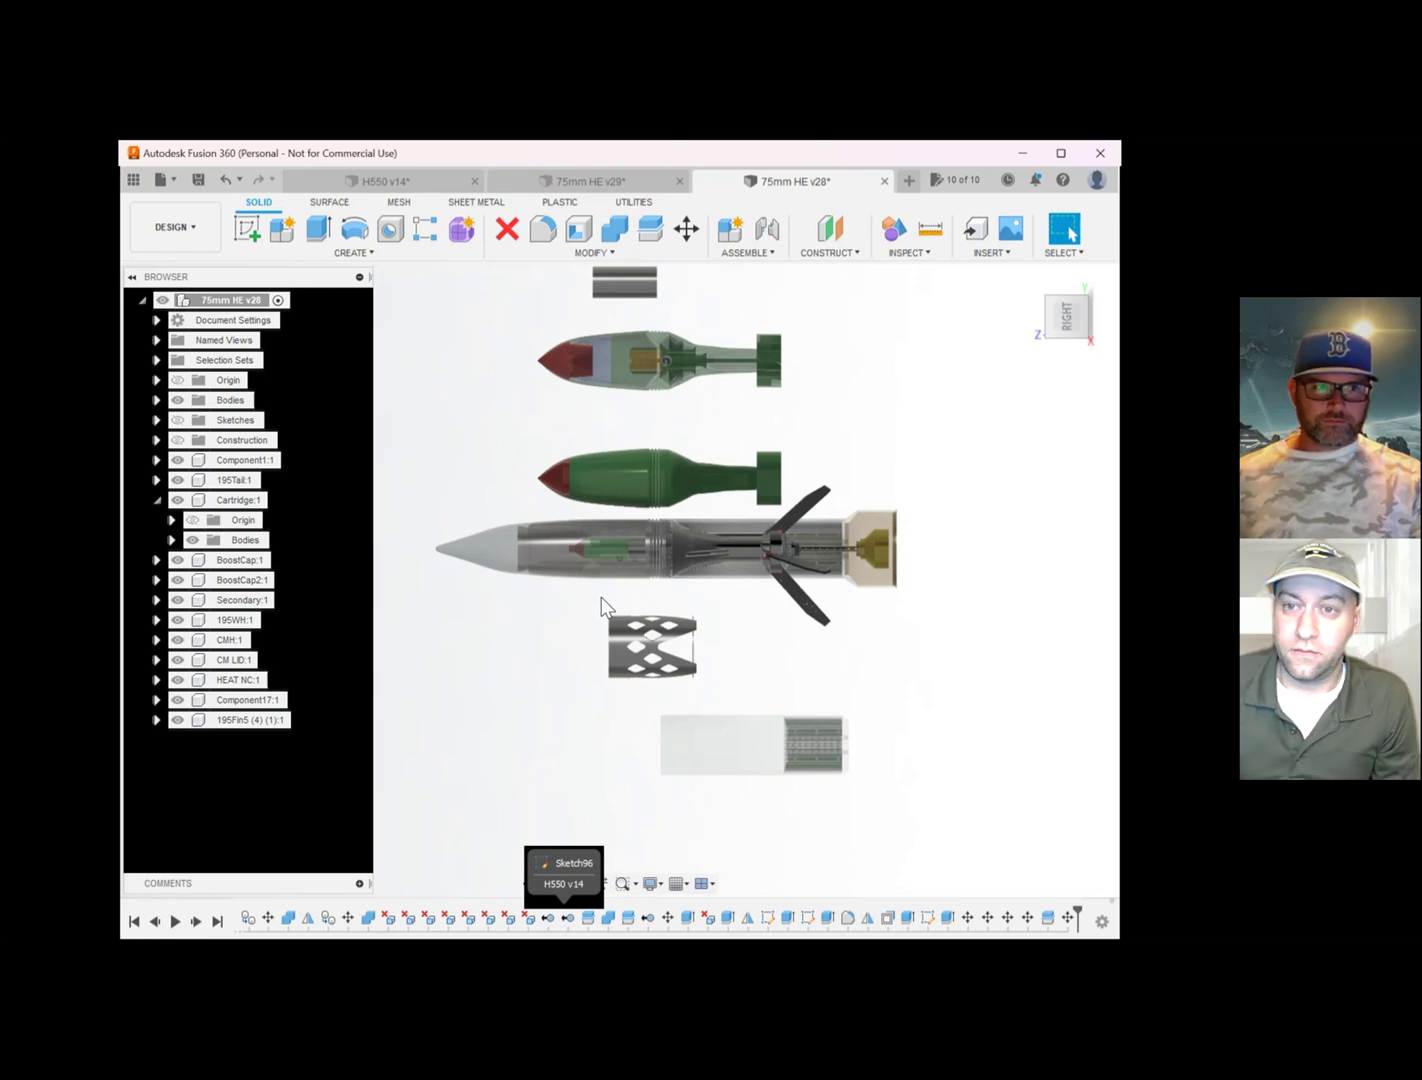
{"action": "scroll", "coordinate": [708, 504], "scroll_direction": "up", "scroll_amount": 2}
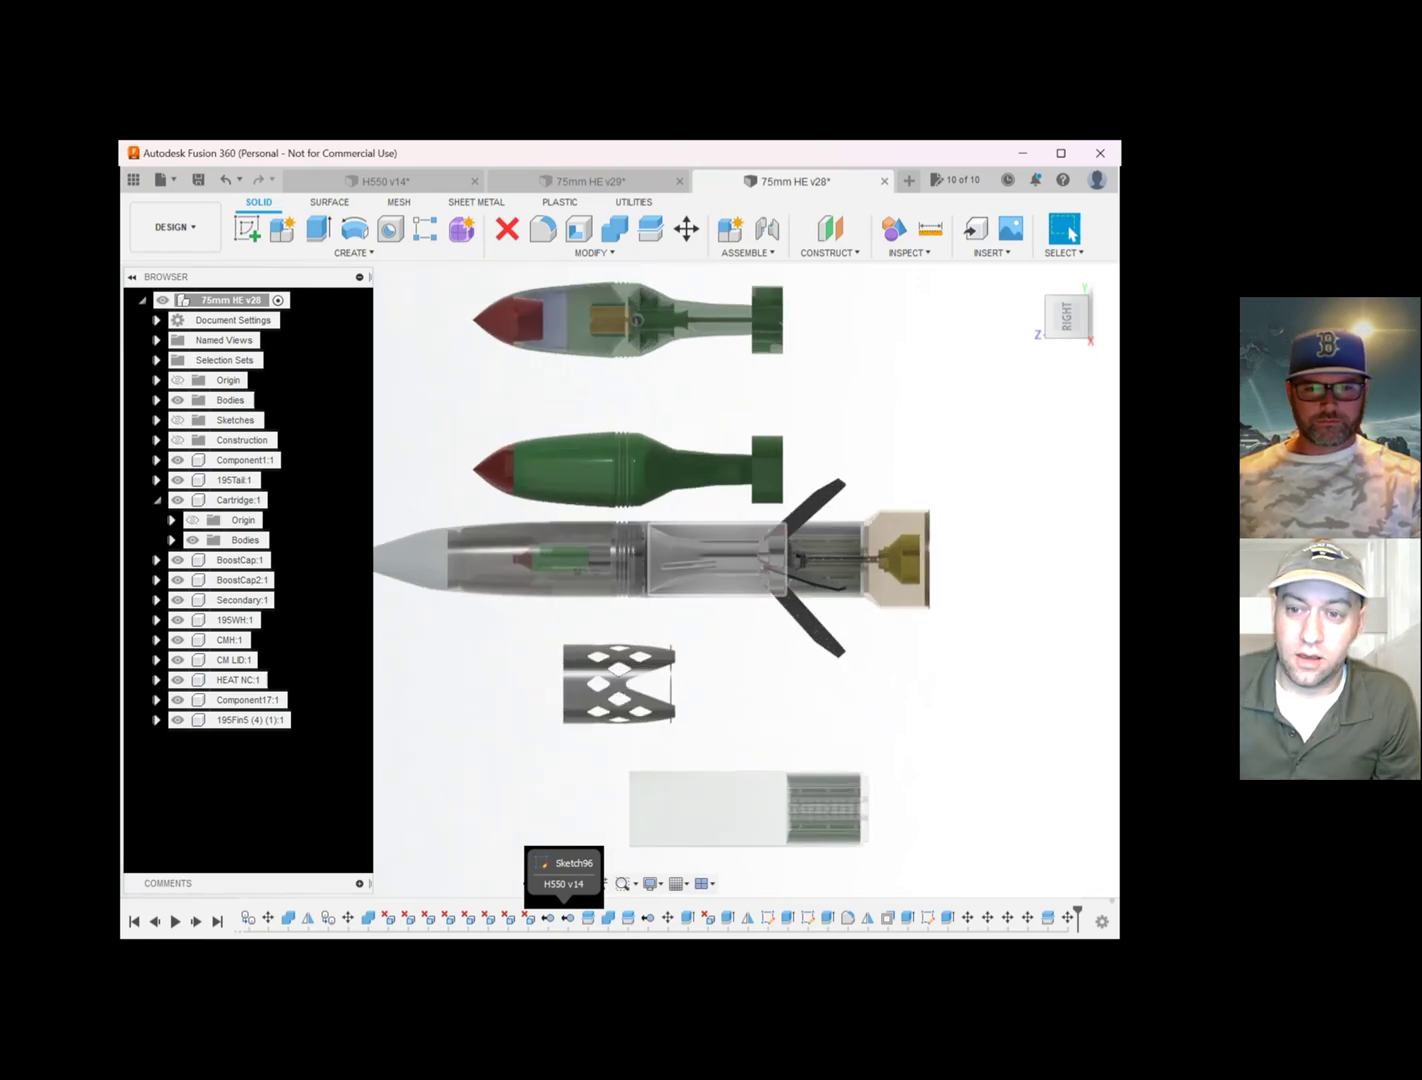